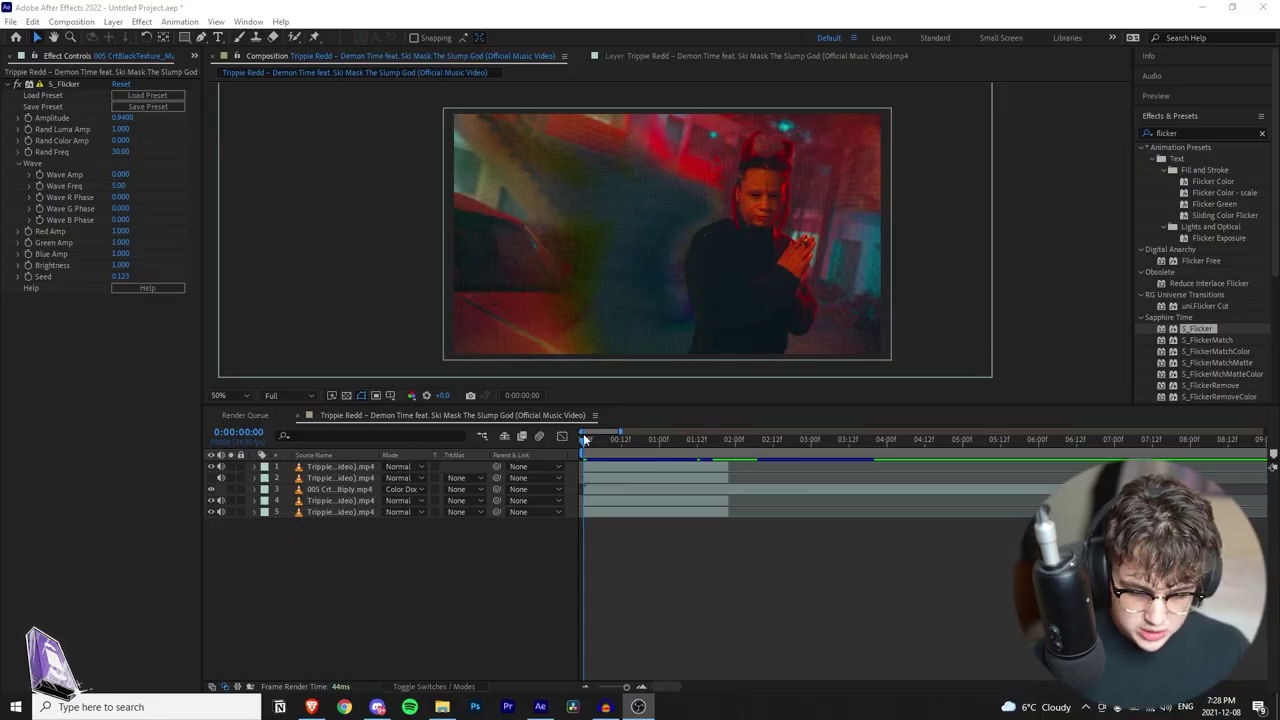
# Step: Examine the finished composition by scrubbing it and toggling the footage layers' visibility to isolate each part of the effect
pyautogui.moveTo(589, 438); pyautogui.dragTo(716, 460)
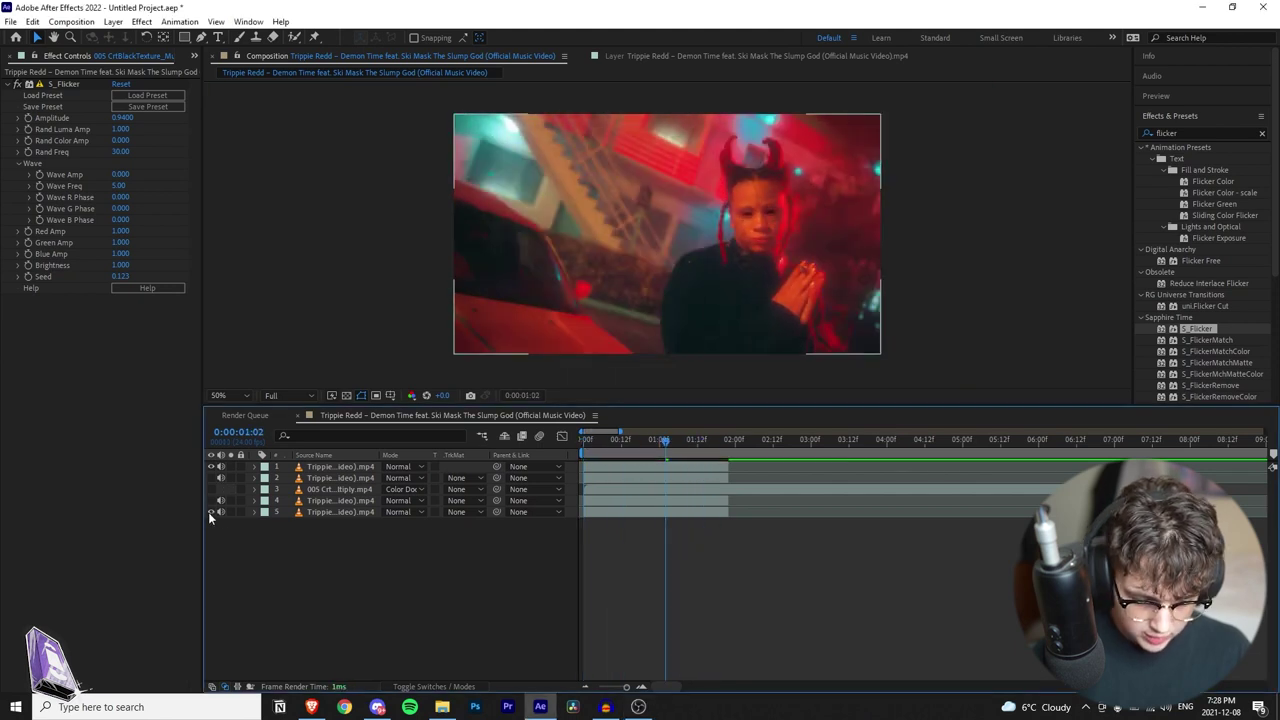
pyautogui.click(211, 513)
pyautogui.moveTo(641, 447); pyautogui.dragTo(695, 467)
pyautogui.click(211, 512)
pyautogui.click(211, 467)
pyautogui.click(211, 512)
pyautogui.click(211, 501)
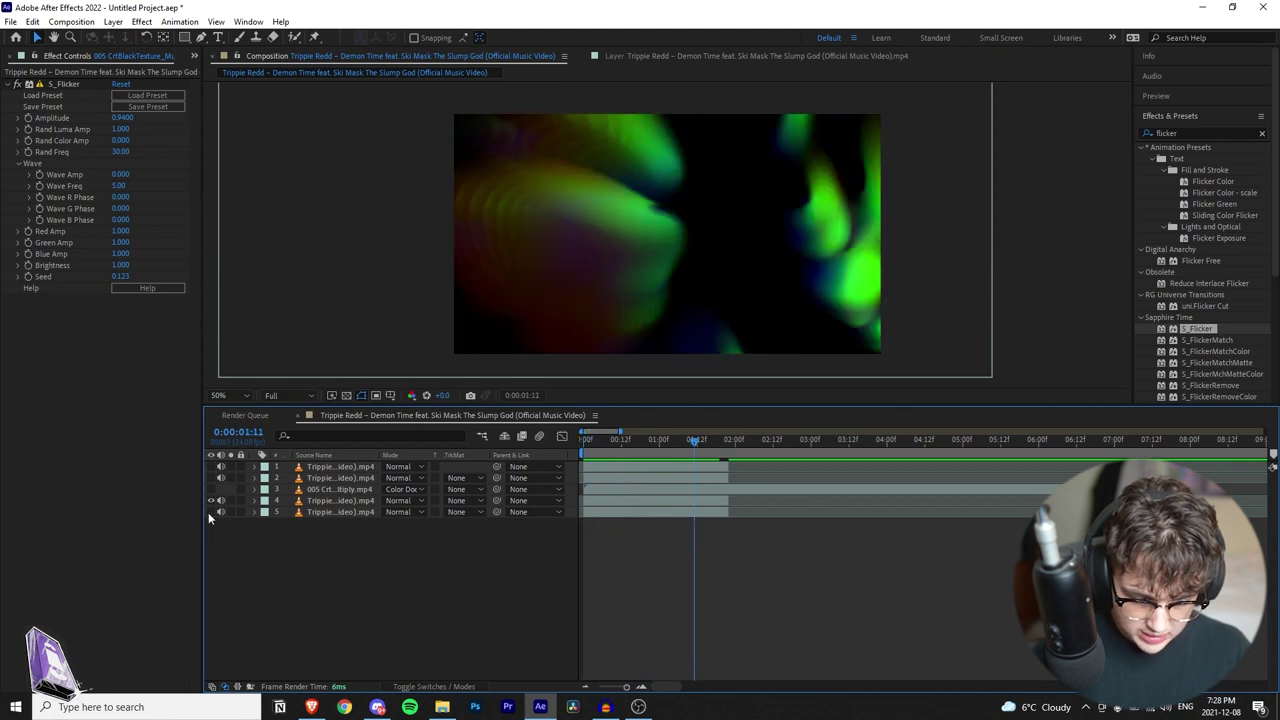
pyautogui.click(210, 512)
pyautogui.click(211, 467)
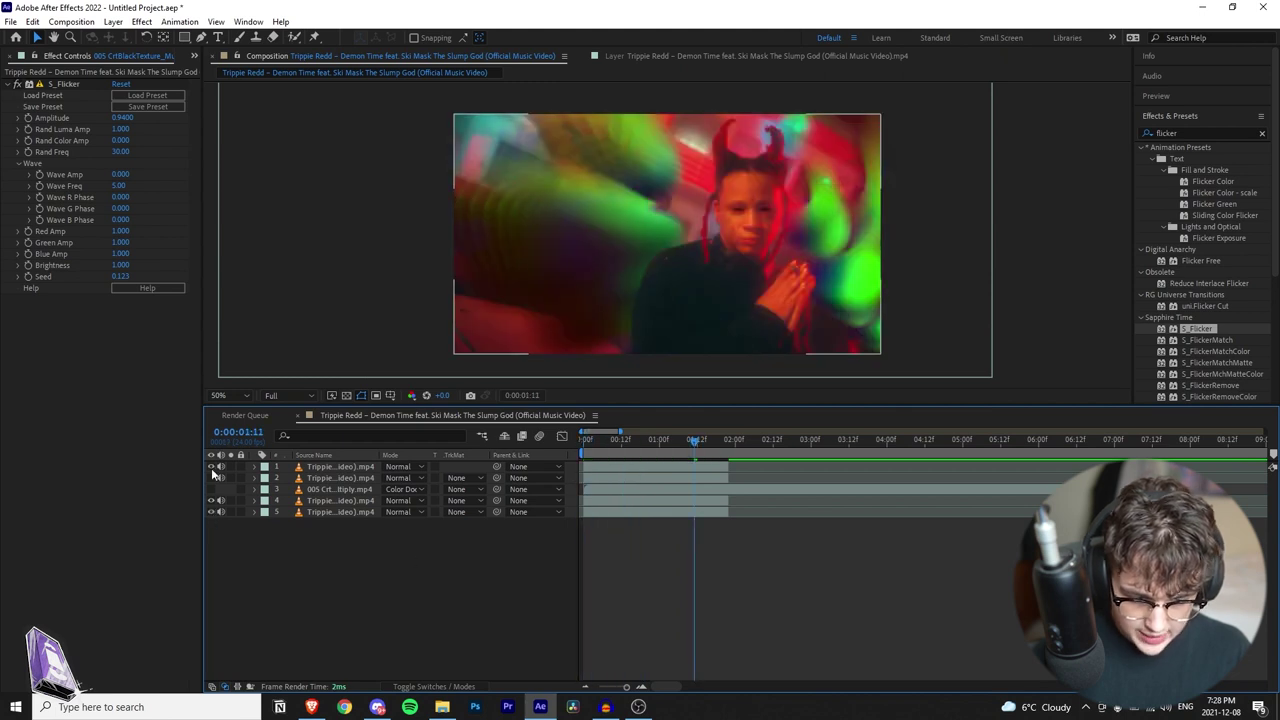
pyautogui.moveTo(695, 447)
pyautogui.mouseDown()
pyautogui.moveTo(679, 459)
pyautogui.moveTo(700, 460)
pyautogui.mouseUp()
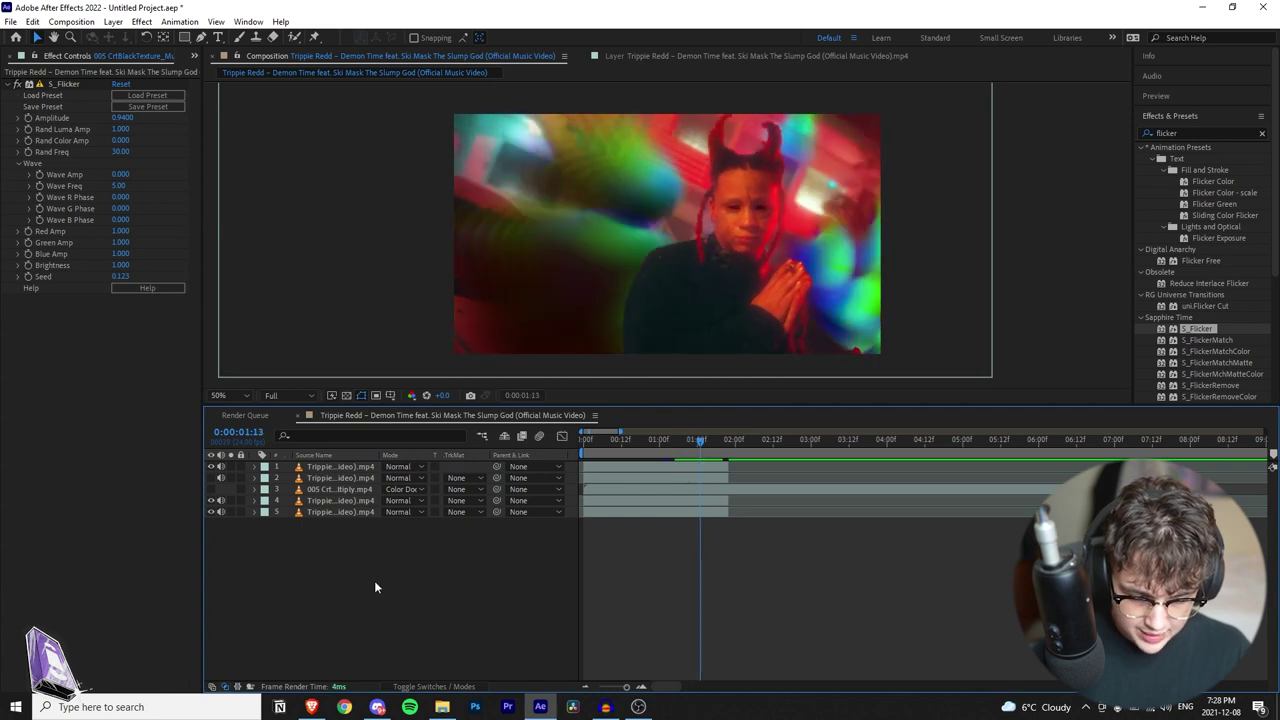
# Step: Show the CRT texture layer and preview the finished effect, examining the texture up close
pyautogui.click(212, 490)
pyautogui.click(650, 443)
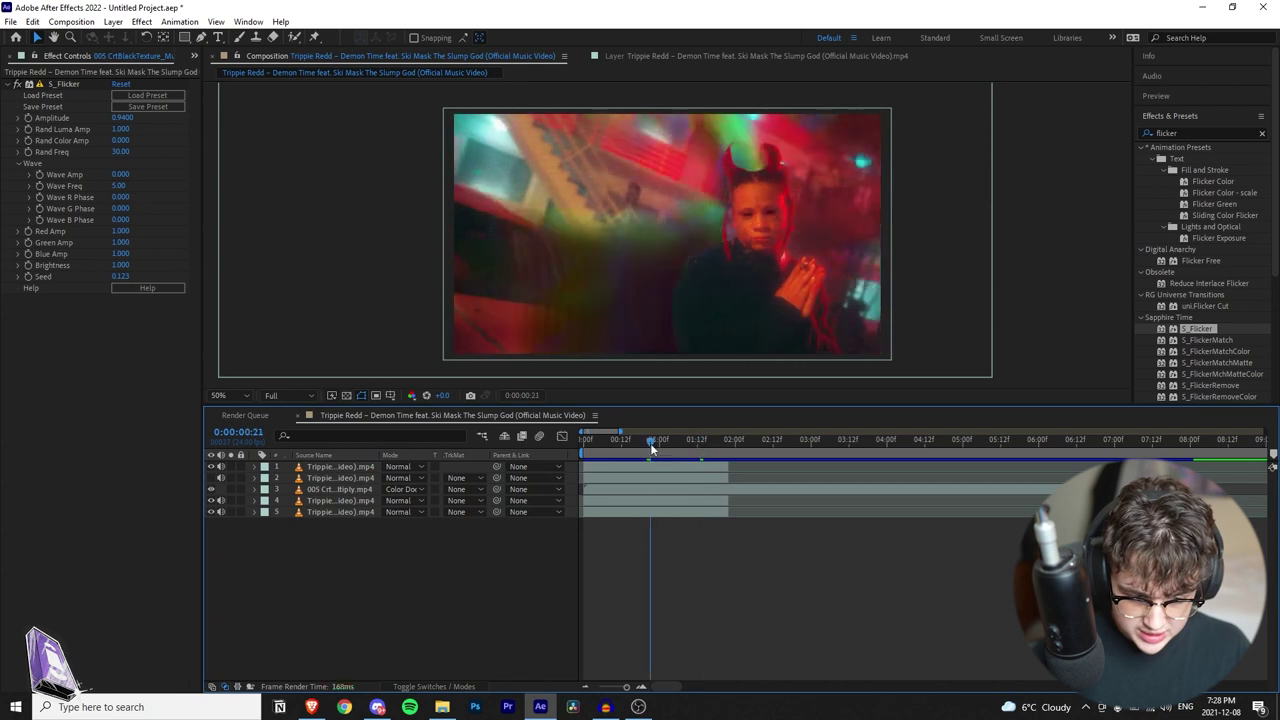
pyautogui.press('space')
pyautogui.press('space')
pyautogui.scroll(4, 688, 264)
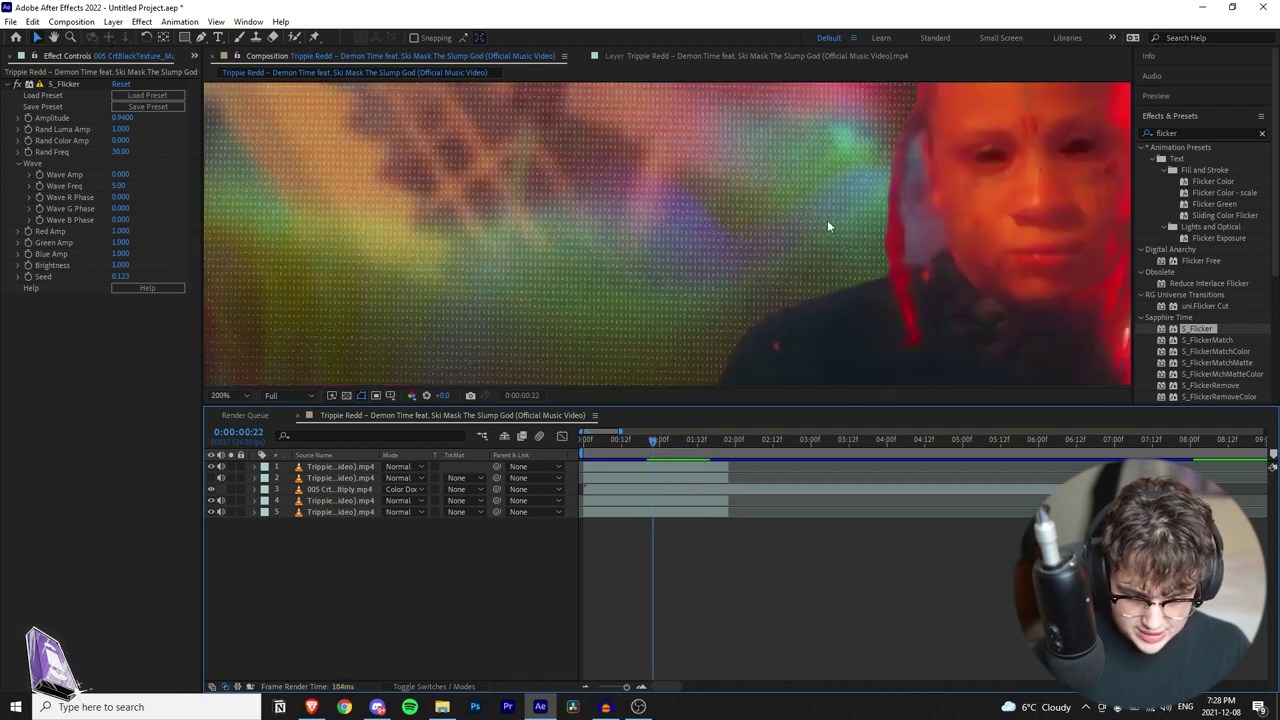
pyautogui.scroll(-2, 827, 224)
pyautogui.scroll(-1, 798, 195)
pyautogui.moveTo(653, 442); pyautogui.dragTo(541, 444)
pyautogui.scroll(1, 659, 206)
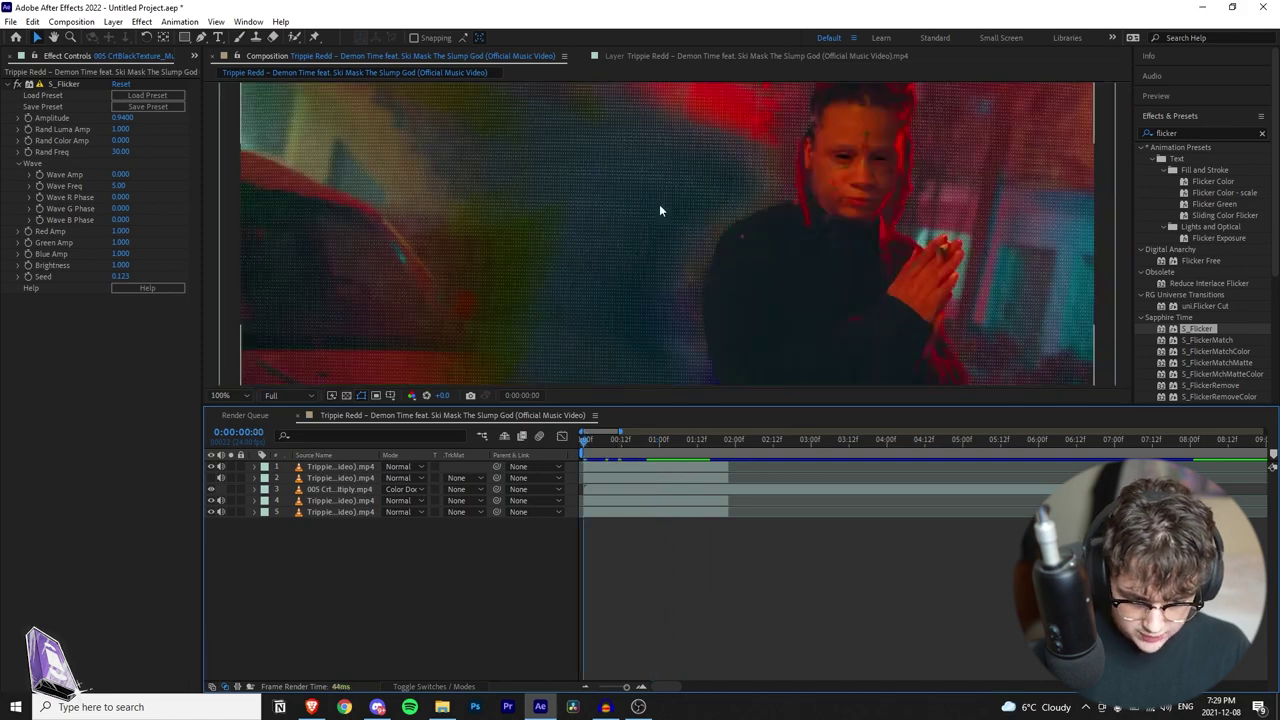
pyautogui.scroll(-1, 665, 217)
pyautogui.press('`')
pyautogui.press('space')
pyautogui.scroll(2, 665, 213)
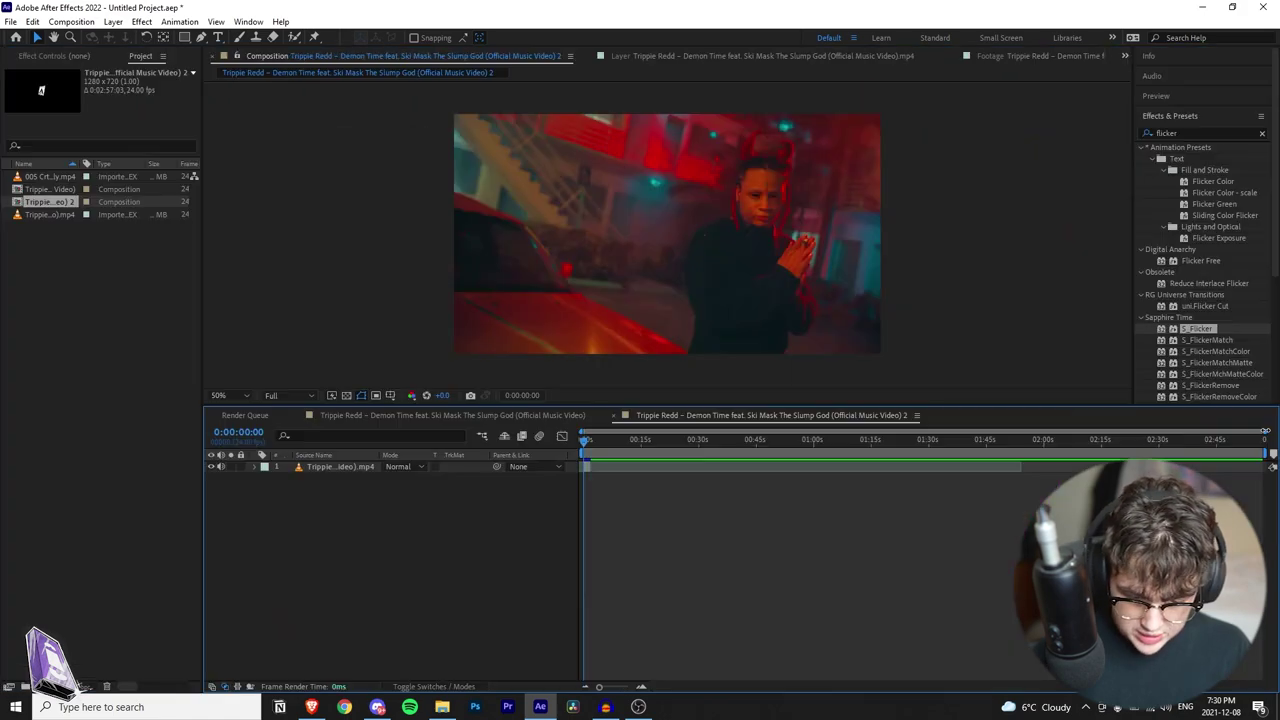
# Step: Scrub through the unedited clip in the second composition and return to its first frame
pyautogui.moveTo(1266, 432); pyautogui.dragTo(742, 442)
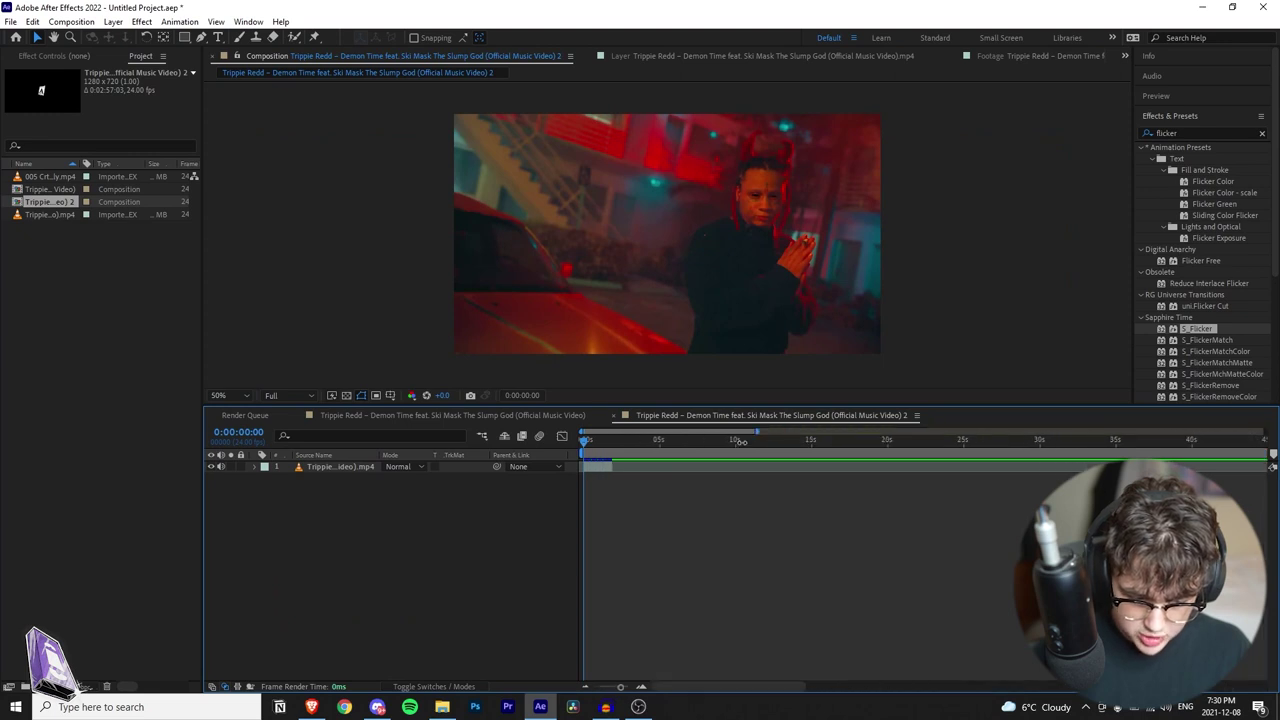
pyautogui.press(';')
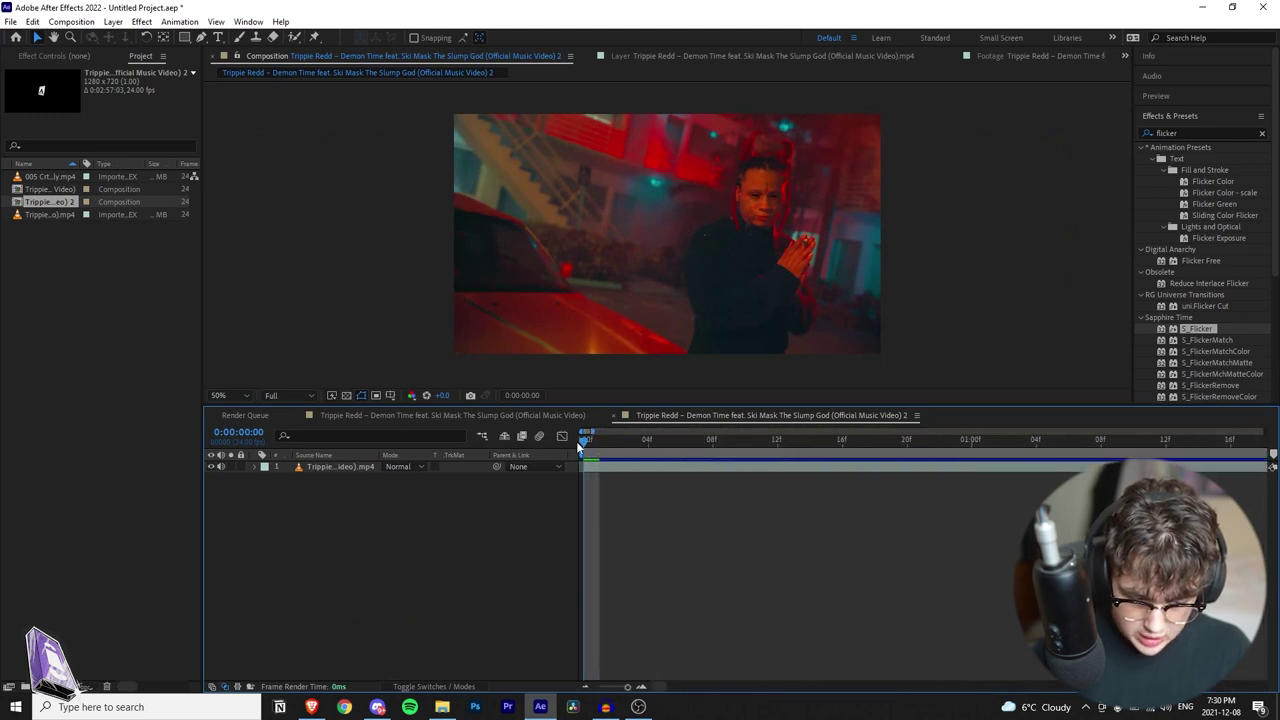
pyautogui.moveTo(581, 439); pyautogui.dragTo(1020, 482)
pyautogui.press('Home')
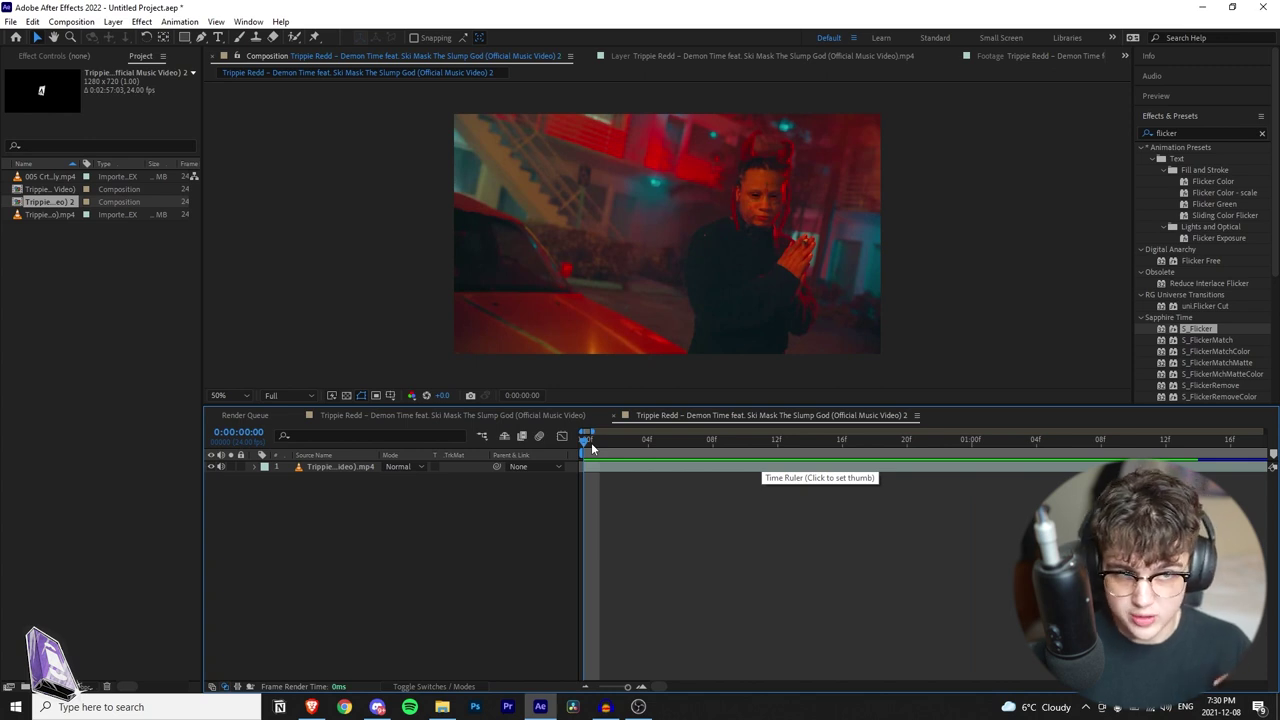
pyautogui.press('-')
pyautogui.press('-')
pyautogui.press('-')
pyautogui.moveTo(606, 447); pyautogui.dragTo(520, 449)
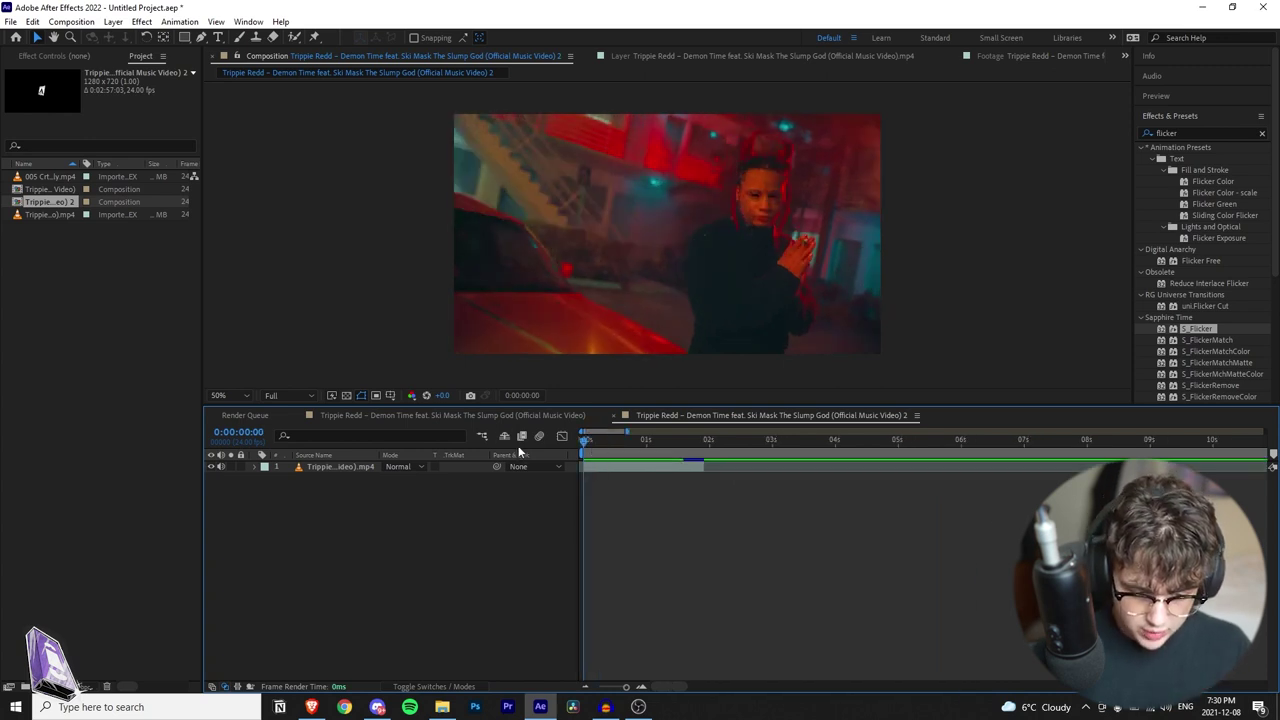
# Step: Open the clip layer in its own viewer, outline the man with Roto Brush, and check the outline across the frames
pyautogui.doubleClick(325, 468)
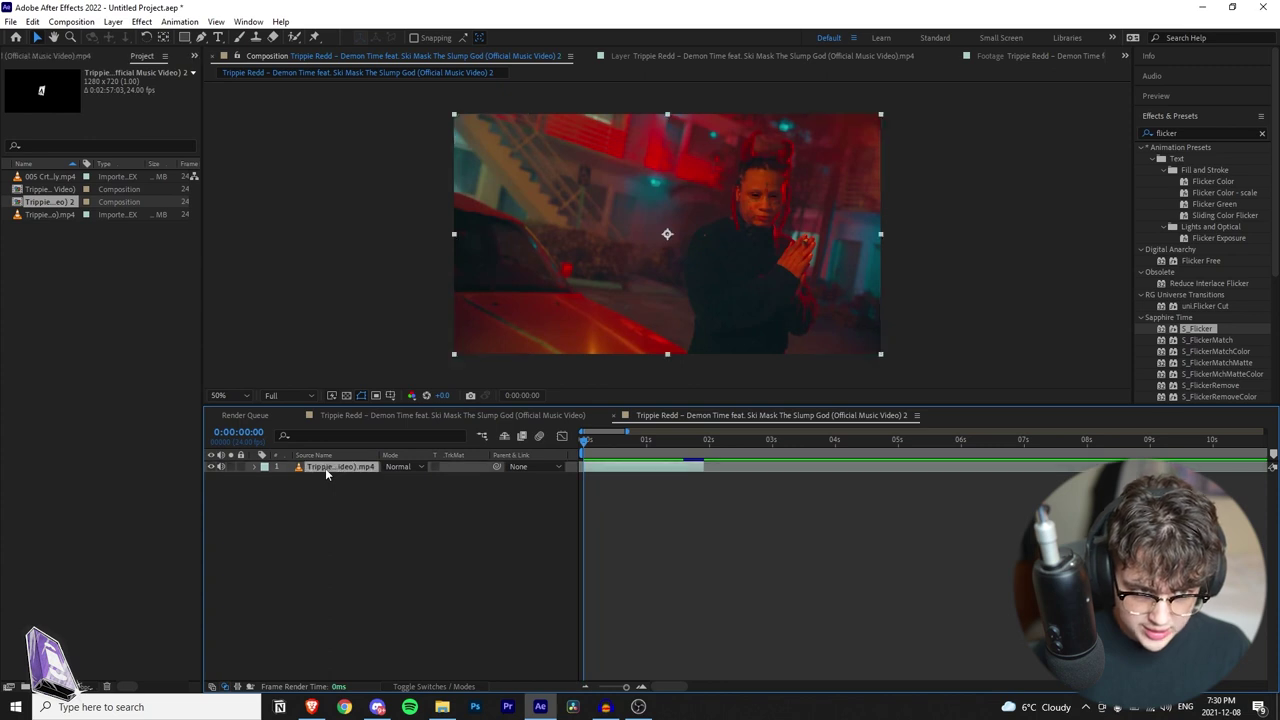
pyautogui.hotkey('alt', 'w')
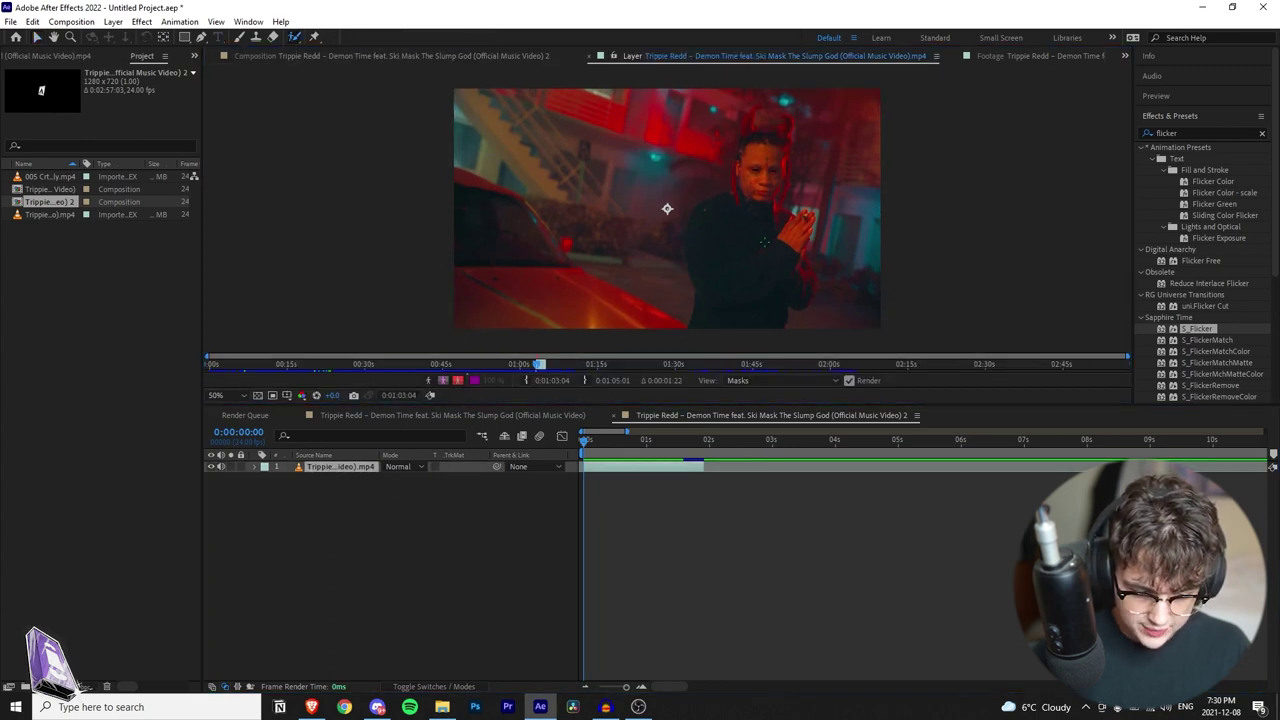
pyautogui.scroll(3, 667, 208)
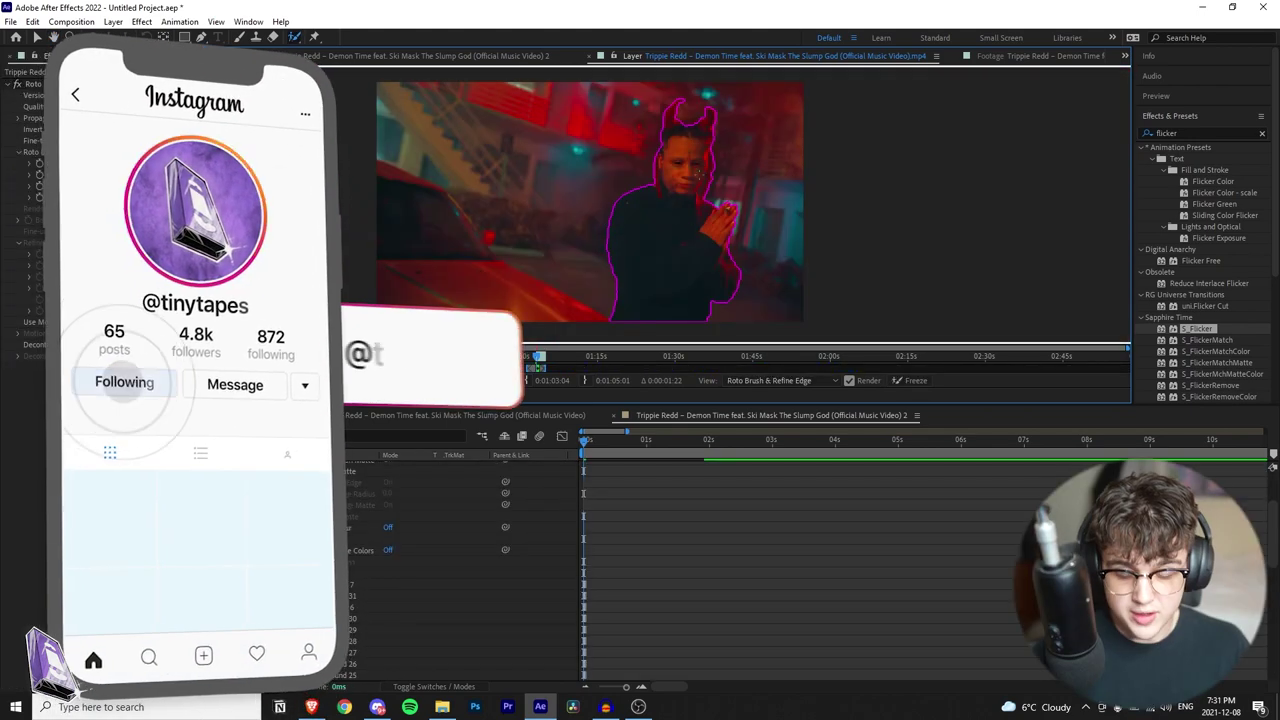
pyautogui.click(606, 443)
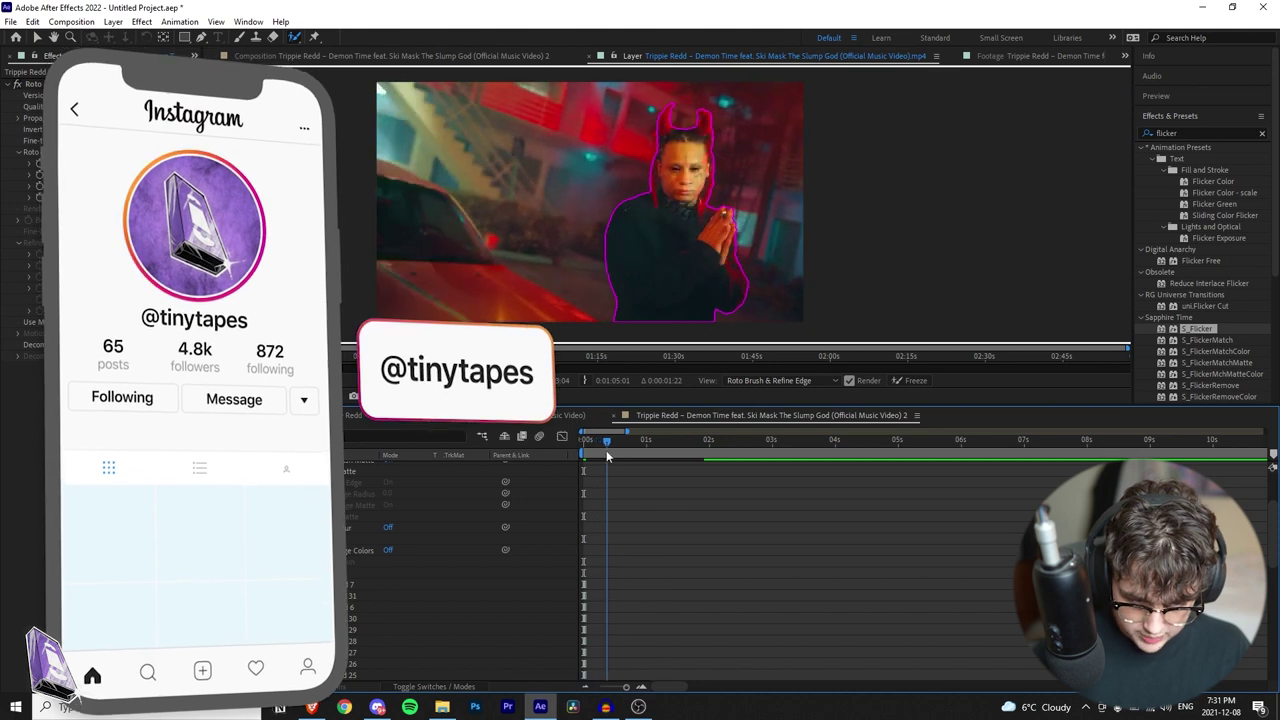
pyautogui.moveTo(606, 450); pyautogui.dragTo(636, 464)
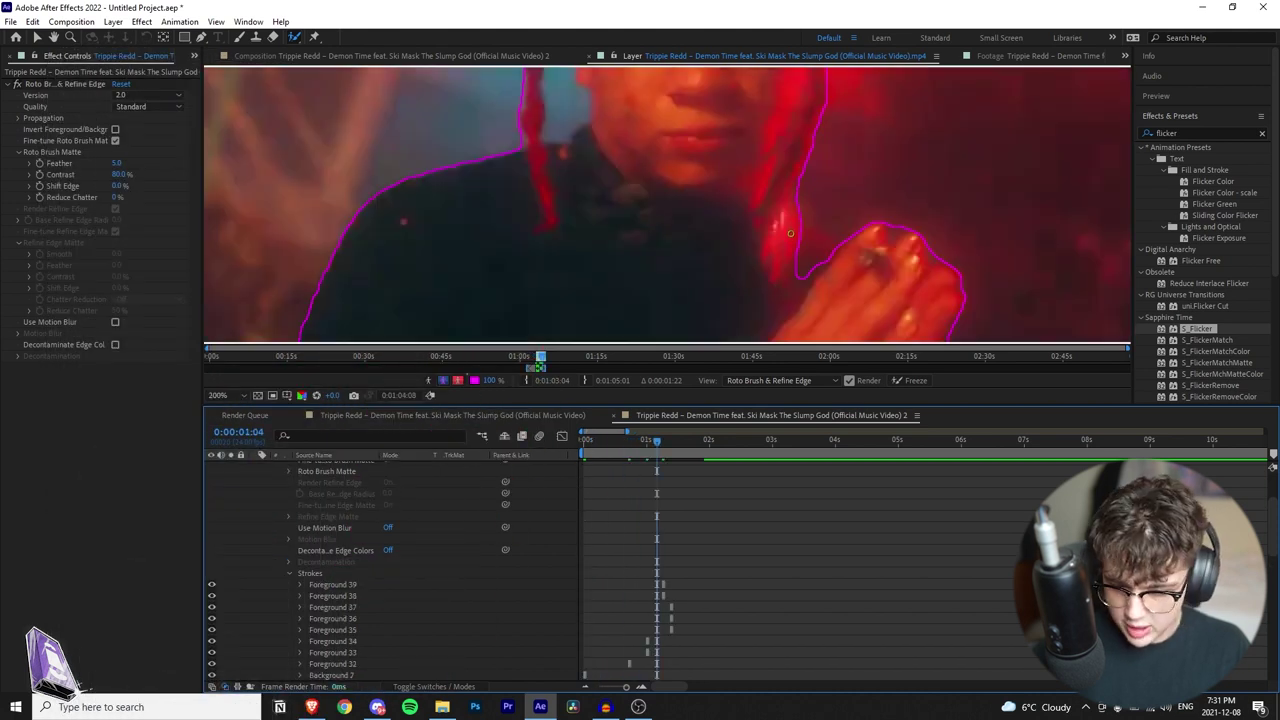
# Step: Add a foreground Roto Brush stroke in the gap between the man's braid and raised hands at 0:00:01:04
pyautogui.moveTo(790, 233)
pyautogui.mouseDown()
pyautogui.moveTo(858, 274)
pyautogui.moveTo(803, 252)
pyautogui.moveTo(851, 290)
pyautogui.moveTo(815, 280)
pyautogui.mouseUp()
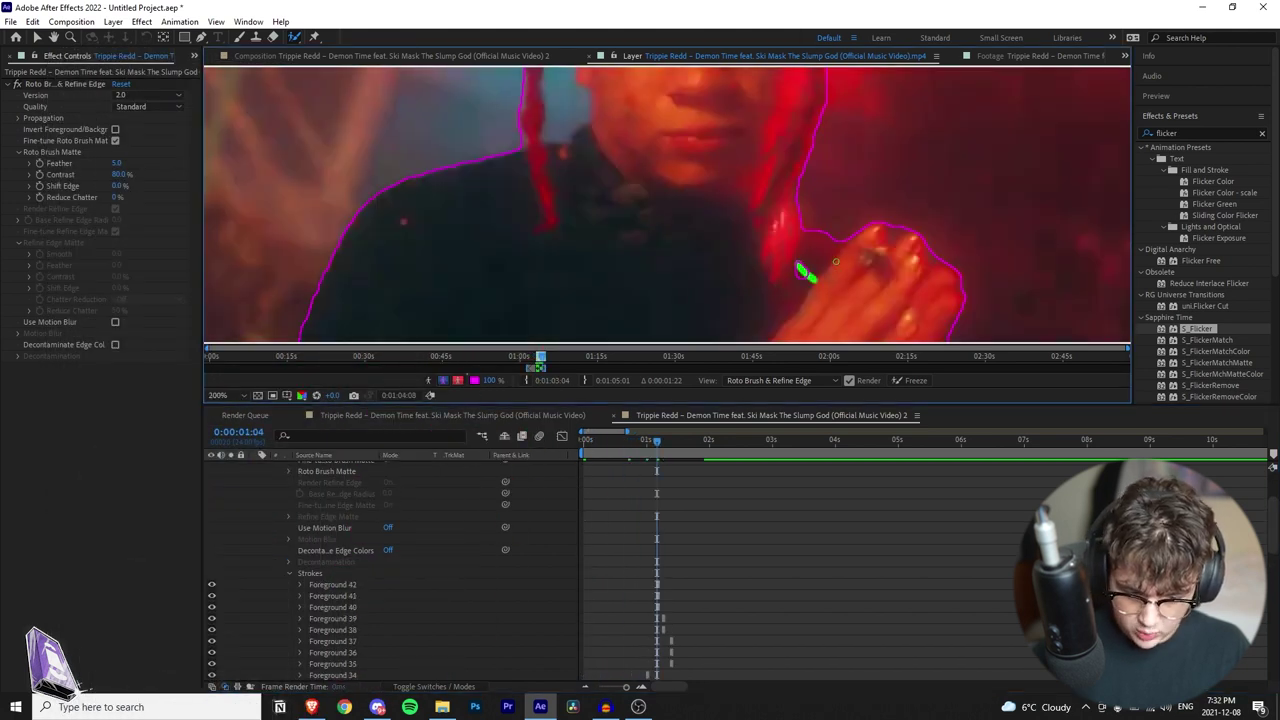
pyautogui.scroll(-4, 806, 272)
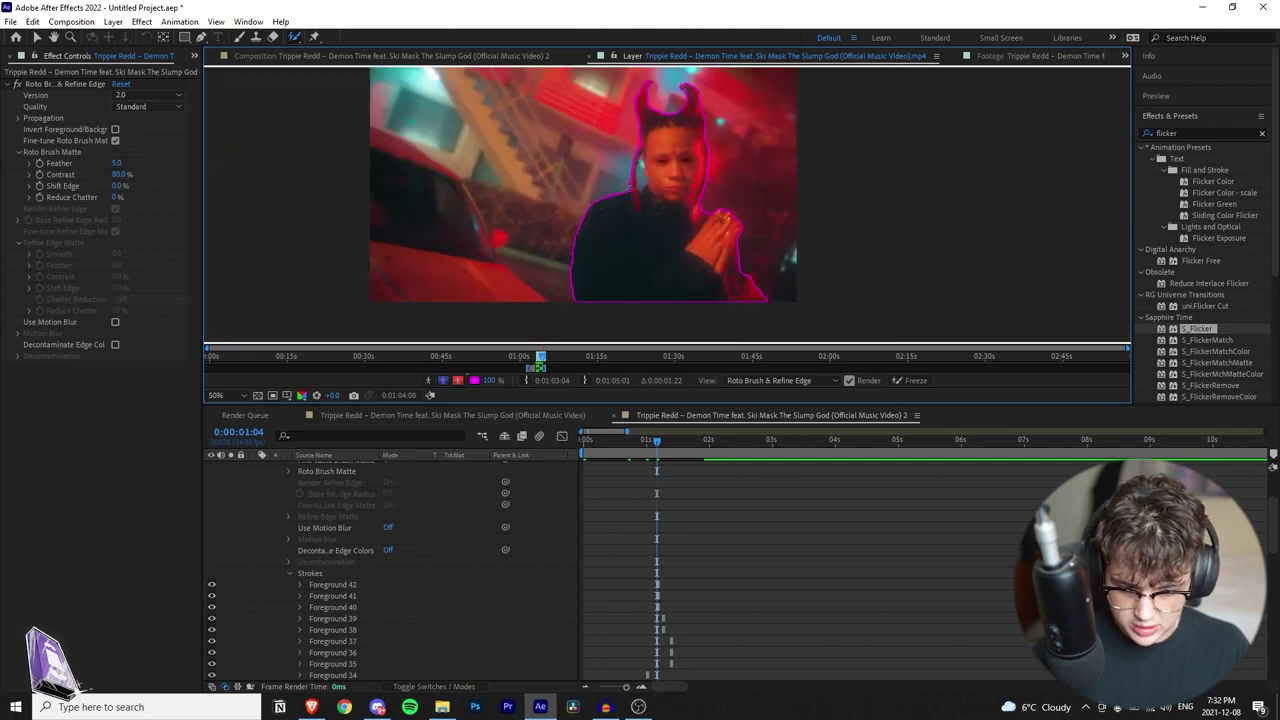
pyautogui.moveTo(659, 444)
pyautogui.mouseDown()
pyautogui.moveTo(672, 446)
pyautogui.moveTo(651, 452)
pyautogui.mouseUp()
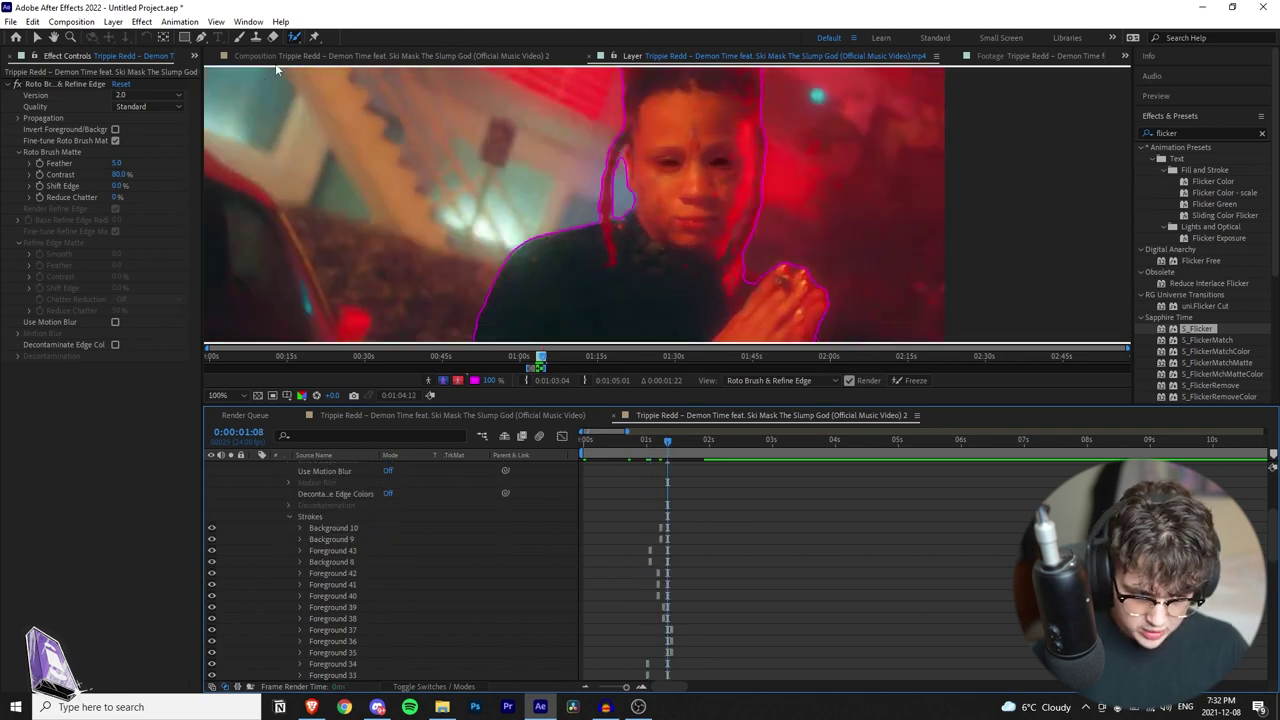
# Step: Return to the composition view and set the Roto Brush matte's Feather to 18.3, checking the cutout's edge around the head
pyautogui.click(392, 56)
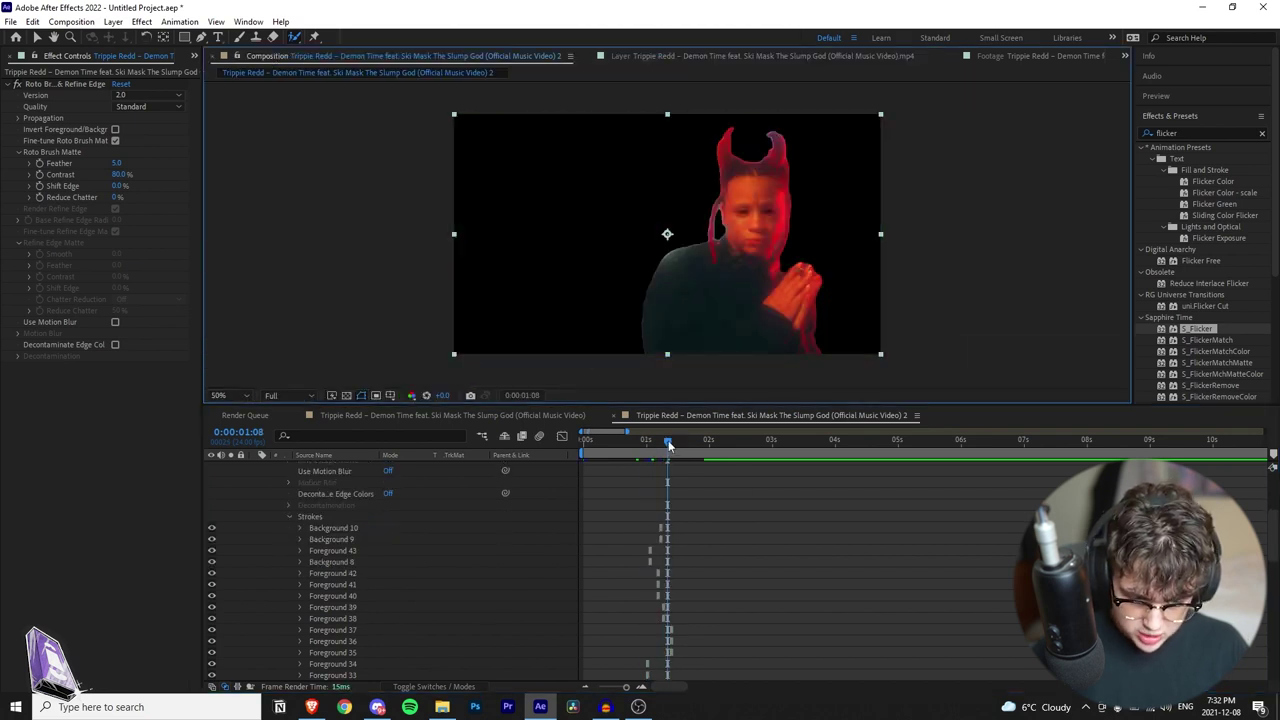
pyautogui.moveTo(669, 444); pyautogui.dragTo(639, 444)
pyautogui.scroll(1, 684, 145)
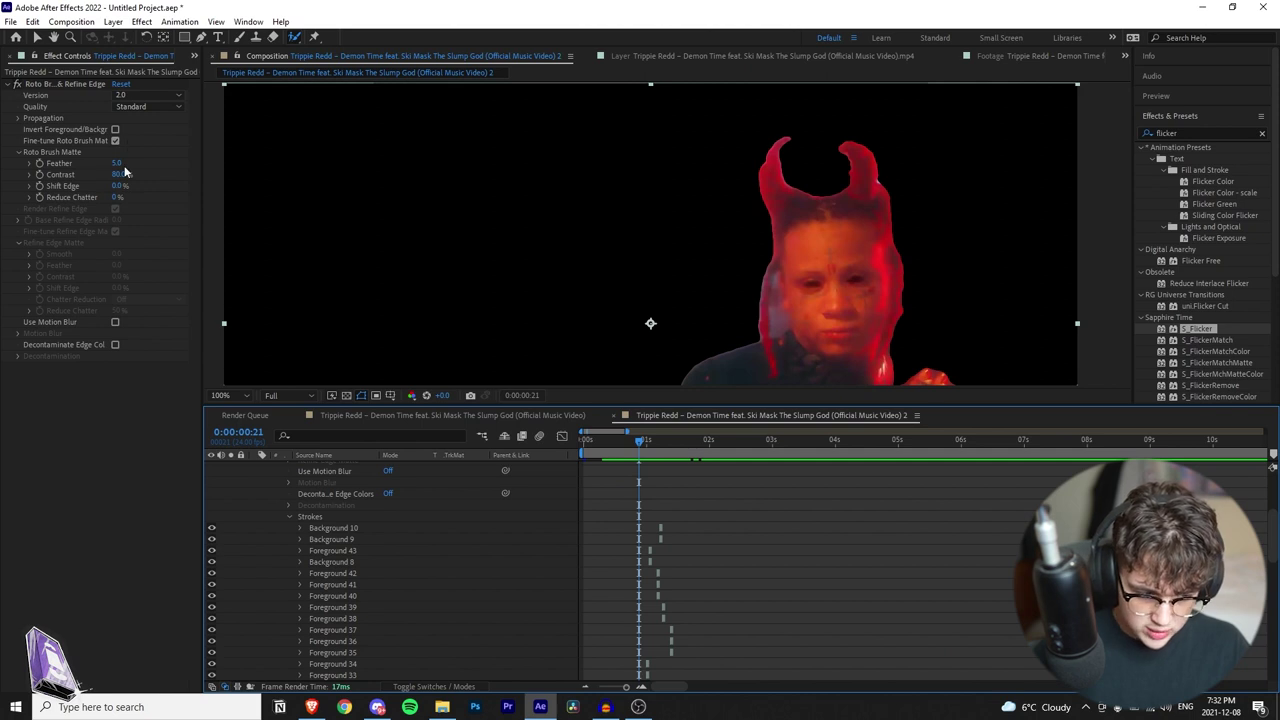
pyautogui.moveTo(119, 167); pyautogui.dragTo(140, 169)
pyautogui.scroll(1, 893, 260)
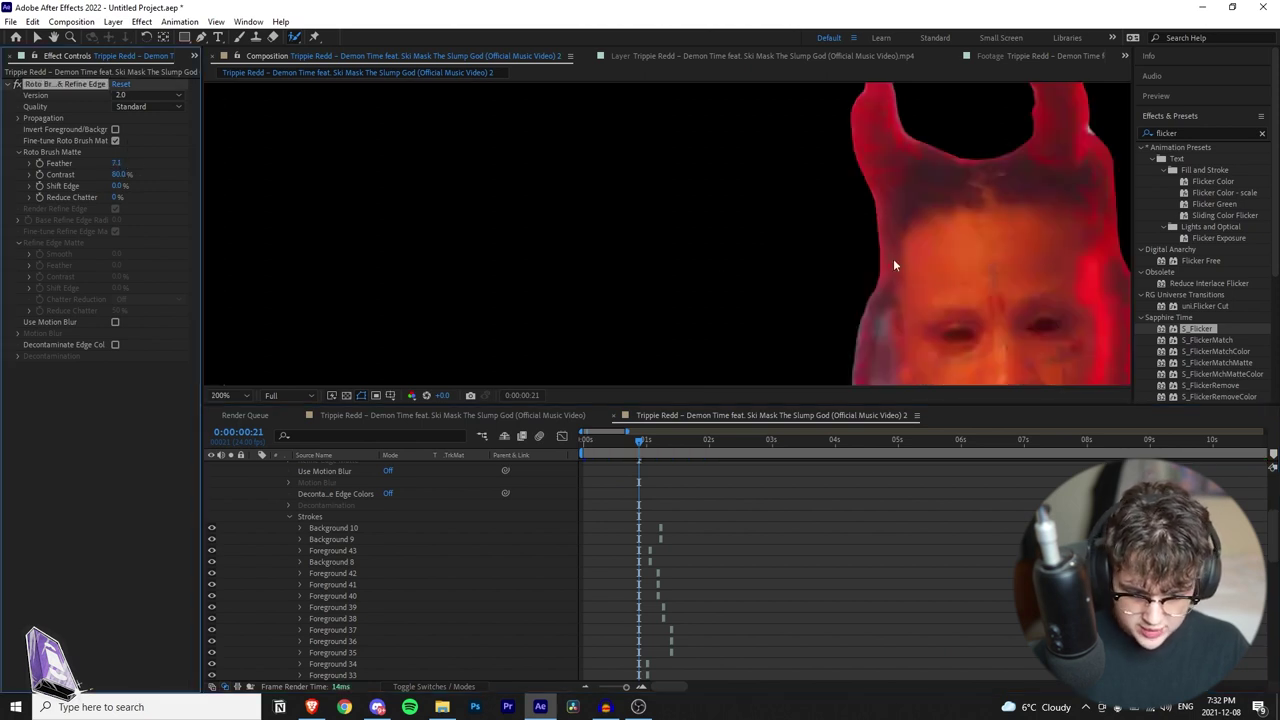
pyautogui.moveTo(940, 238); pyautogui.dragTo(895, 186)
pyautogui.scroll(1, 894, 208)
pyautogui.moveTo(1010, 170); pyautogui.dragTo(689, 207)
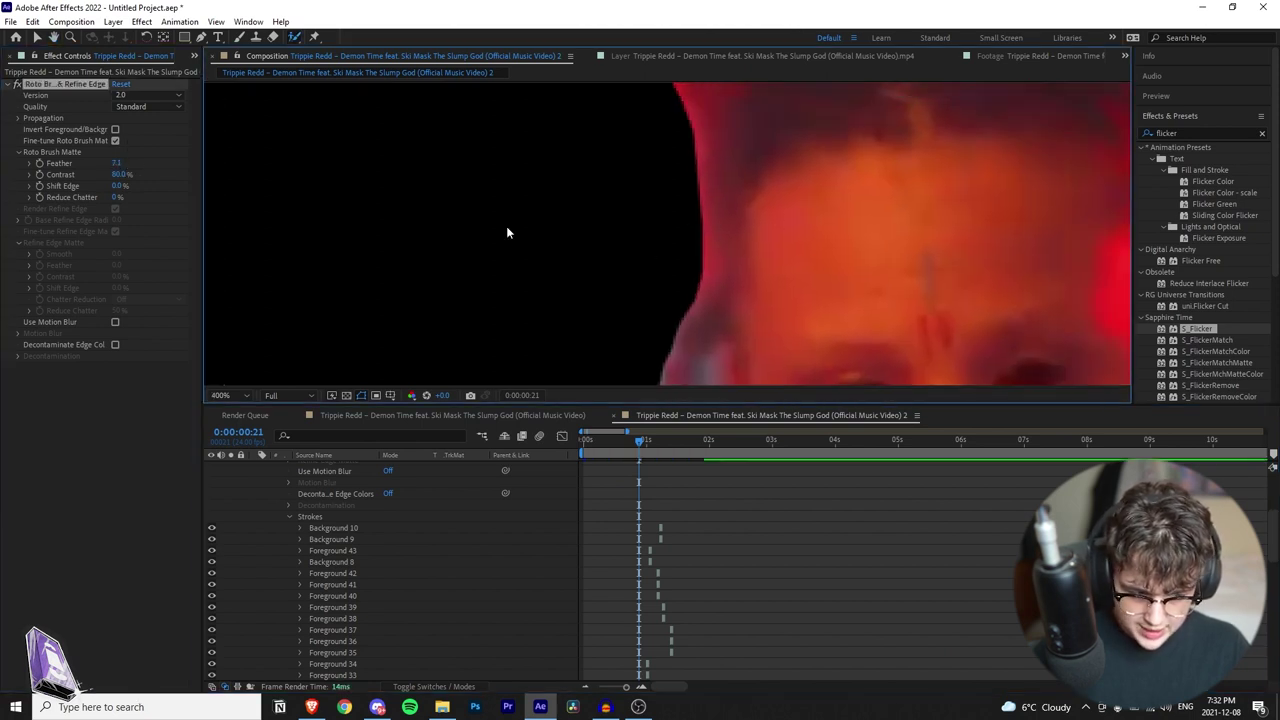
pyautogui.moveTo(635, 197); pyautogui.dragTo(697, 163)
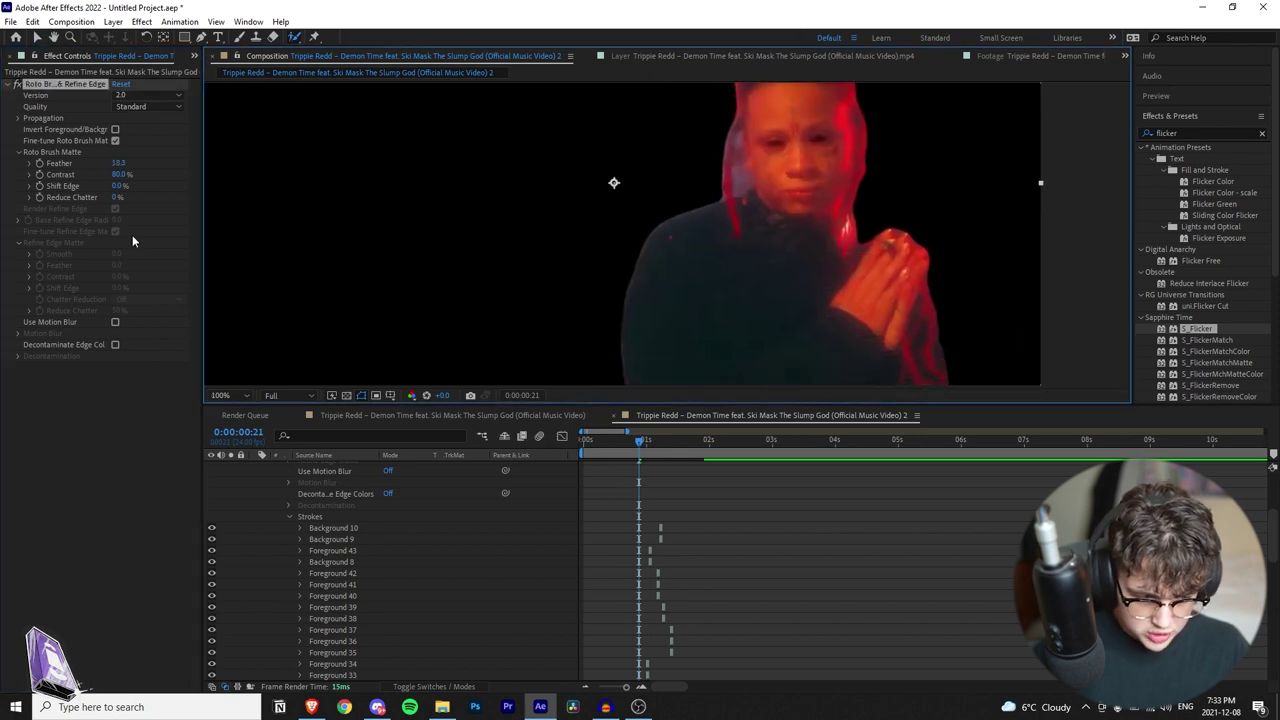
# Step: Set the Roto Brush matte's Shift Edge to -47% and check the cutout across the clip
pyautogui.moveTo(114, 189); pyautogui.dragTo(98, 200)
pyautogui.scroll(-1, 788, 192)
pyautogui.moveTo(644, 444); pyautogui.dragTo(630, 456)
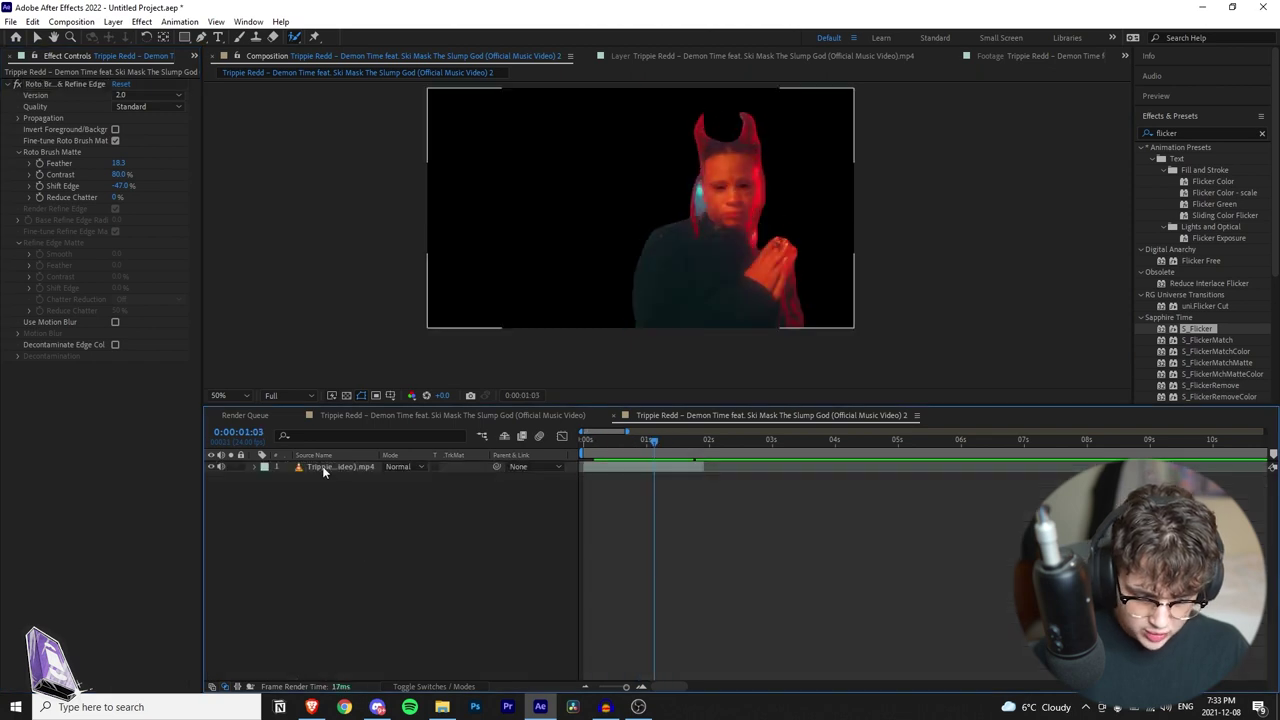
# Step: Duplicate the rotoscoped clip layer twice
pyautogui.click(323, 470)
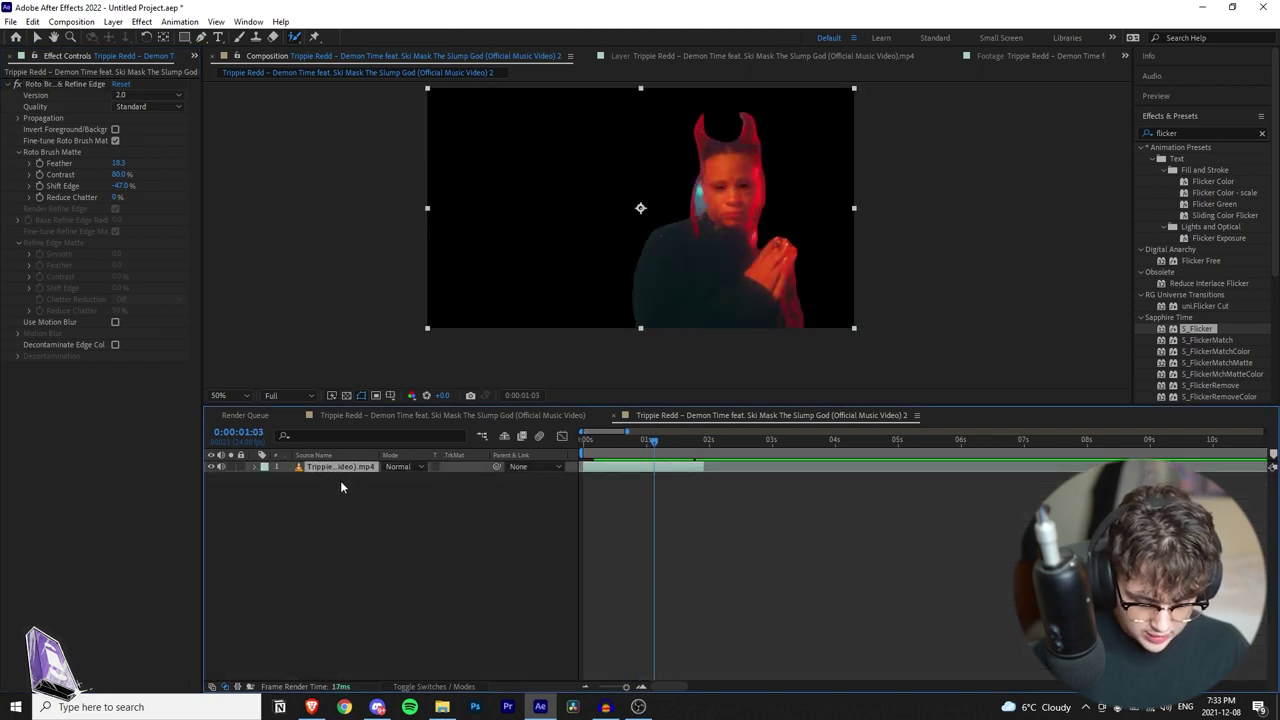
pyautogui.hotkey('ctrl', 'd')
pyautogui.hotkey('ctrl', 'd')
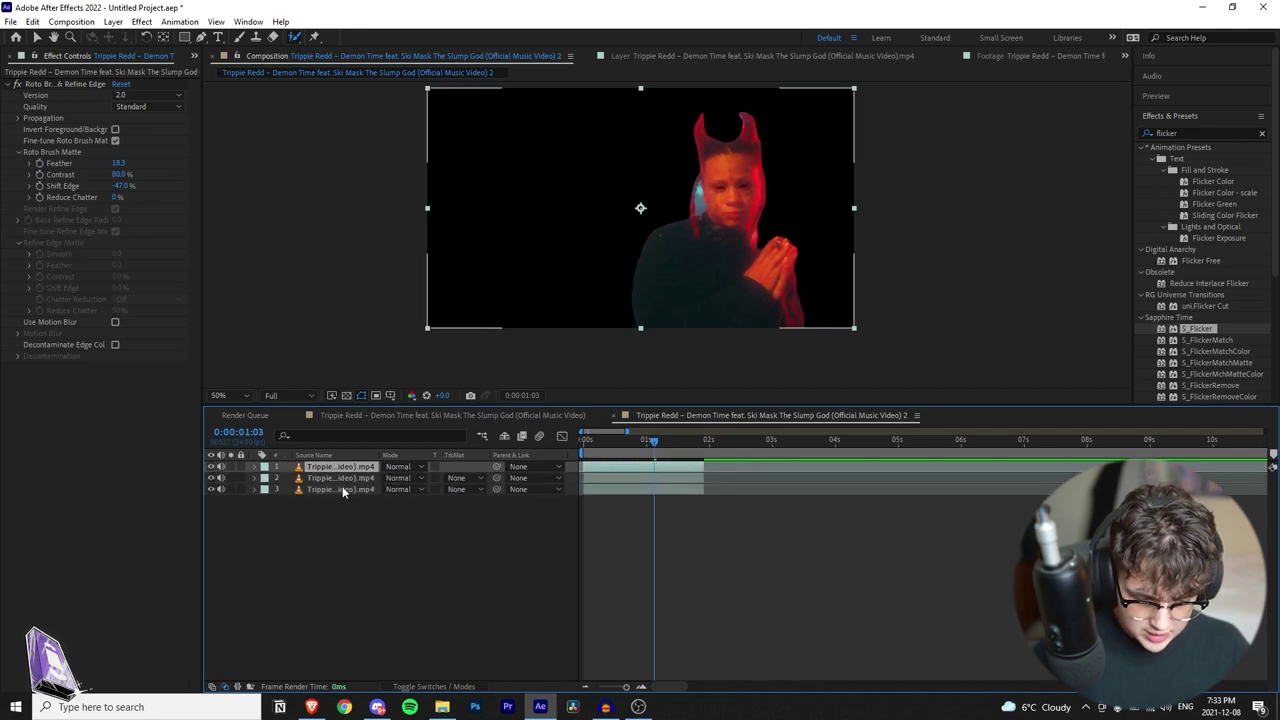
# Step: Delete the Roto Brush & Refine Edge effect from the bottom clip layer to restore its full background
pyautogui.click(355, 504)
pyautogui.click(341, 467)
pyautogui.click(345, 478)
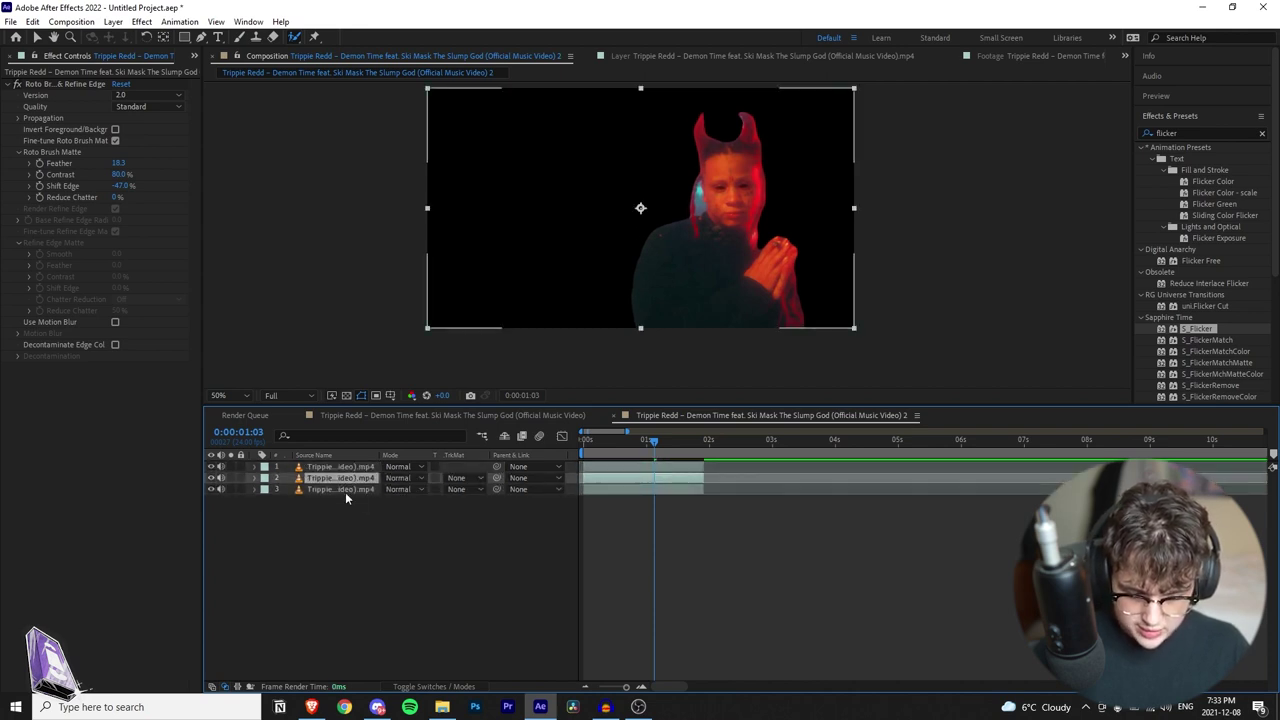
pyautogui.click(337, 490)
pyautogui.click(30, 85)
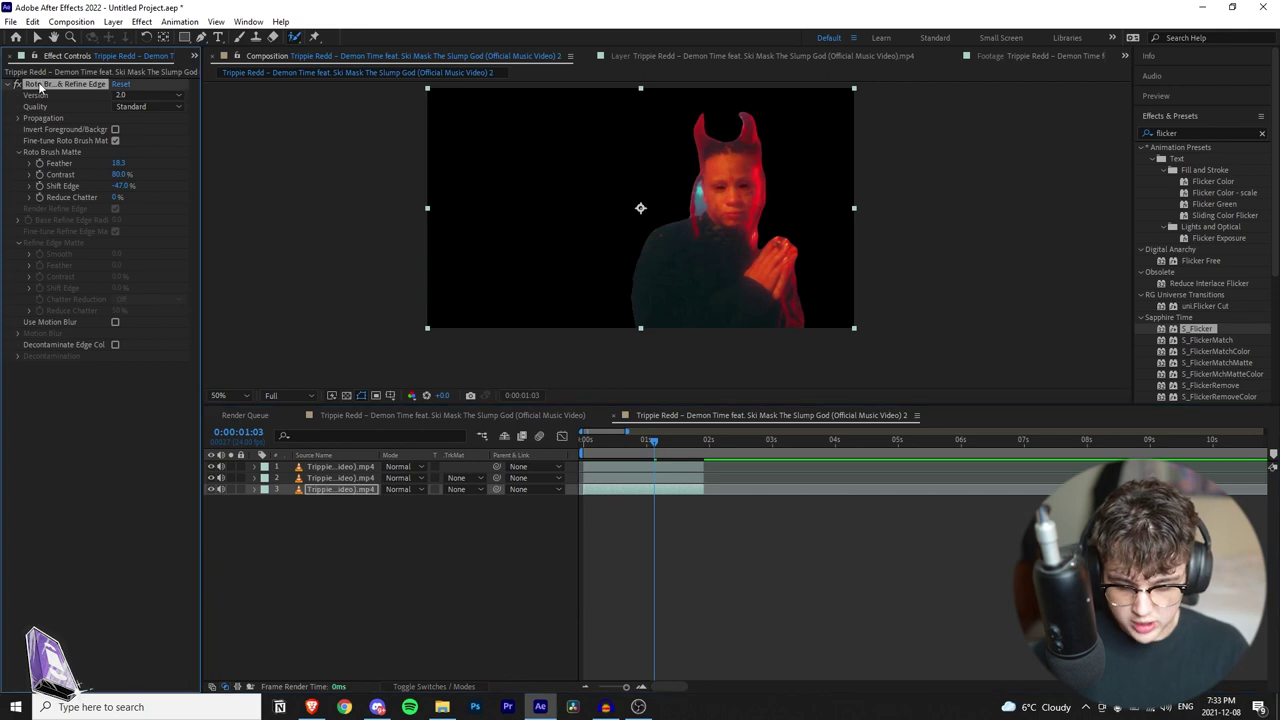
pyautogui.press('Delete')
pyautogui.moveTo(665, 446)
pyautogui.mouseDown()
pyautogui.moveTo(632, 446)
pyautogui.moveTo(657, 446)
pyautogui.mouseUp()
# Step: Compare the two rotoscoped layers with the full-frame bottom layer by selecting them and toggling their visibility
pyautogui.click(343, 476)
pyautogui.click(343, 468)
pyautogui.click(345, 480)
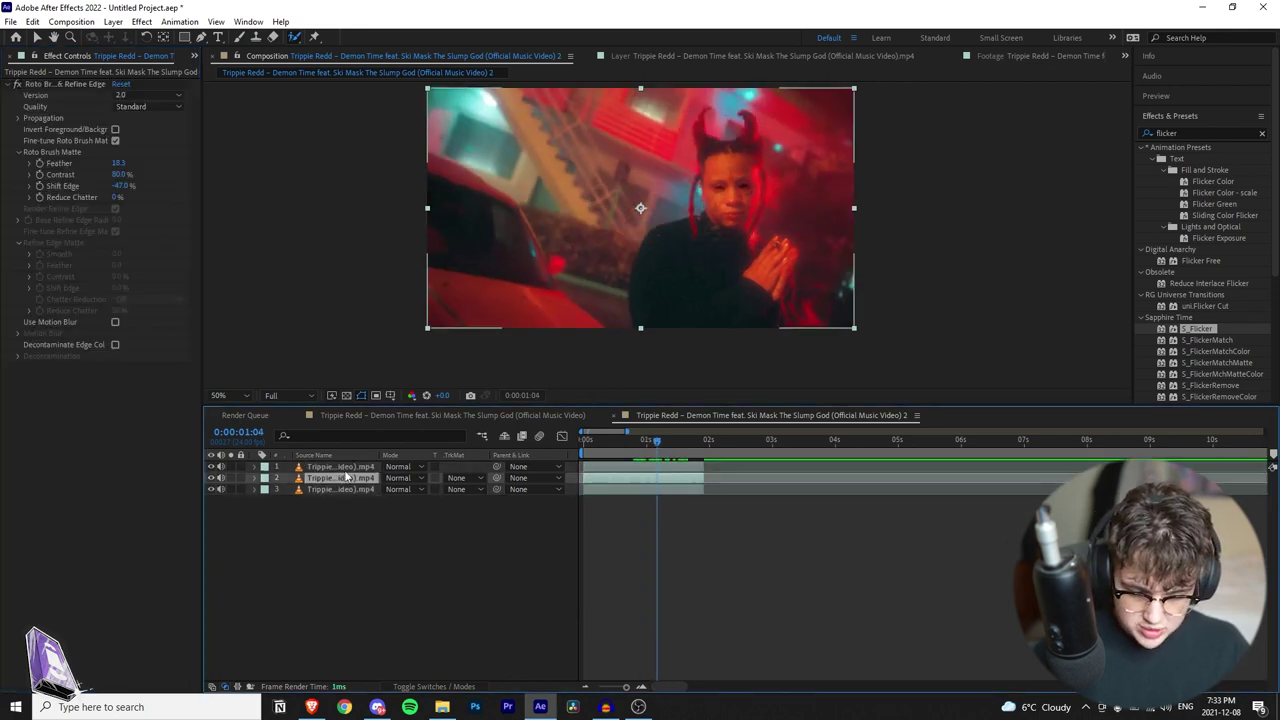
pyautogui.click(339, 469)
pyautogui.moveTo(213, 489); pyautogui.dragTo(210, 476)
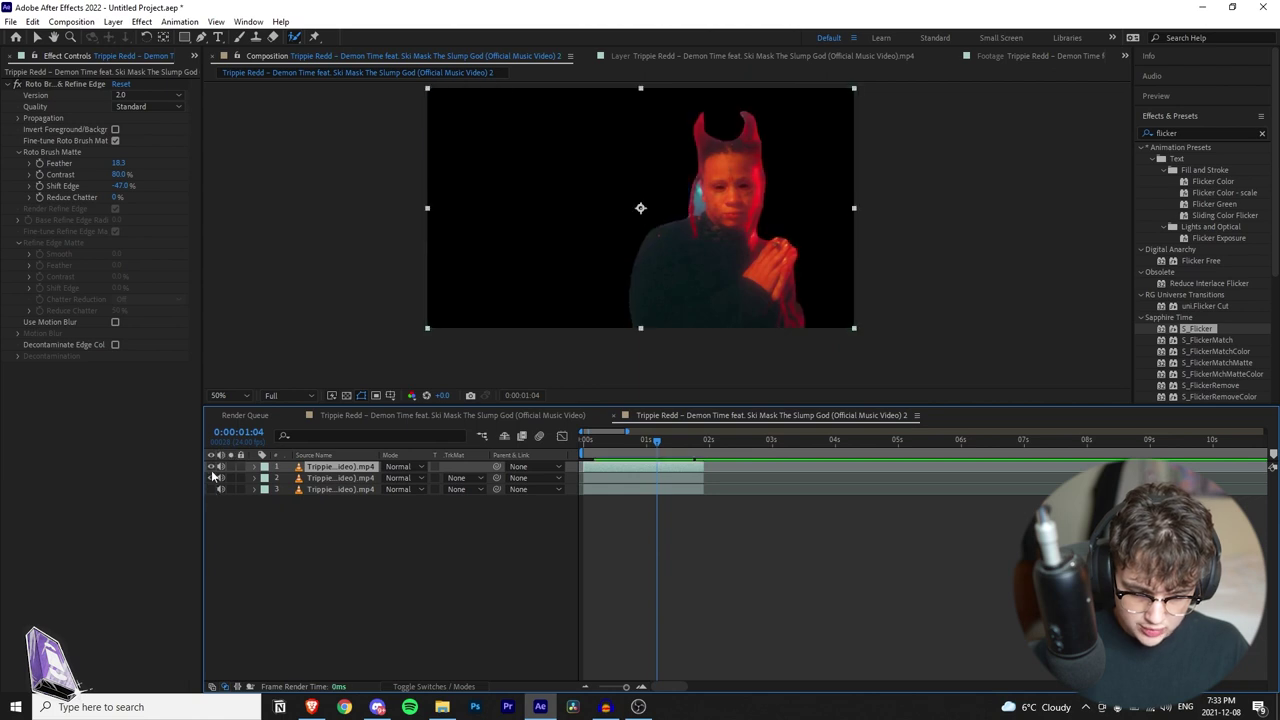
pyautogui.click(210, 489)
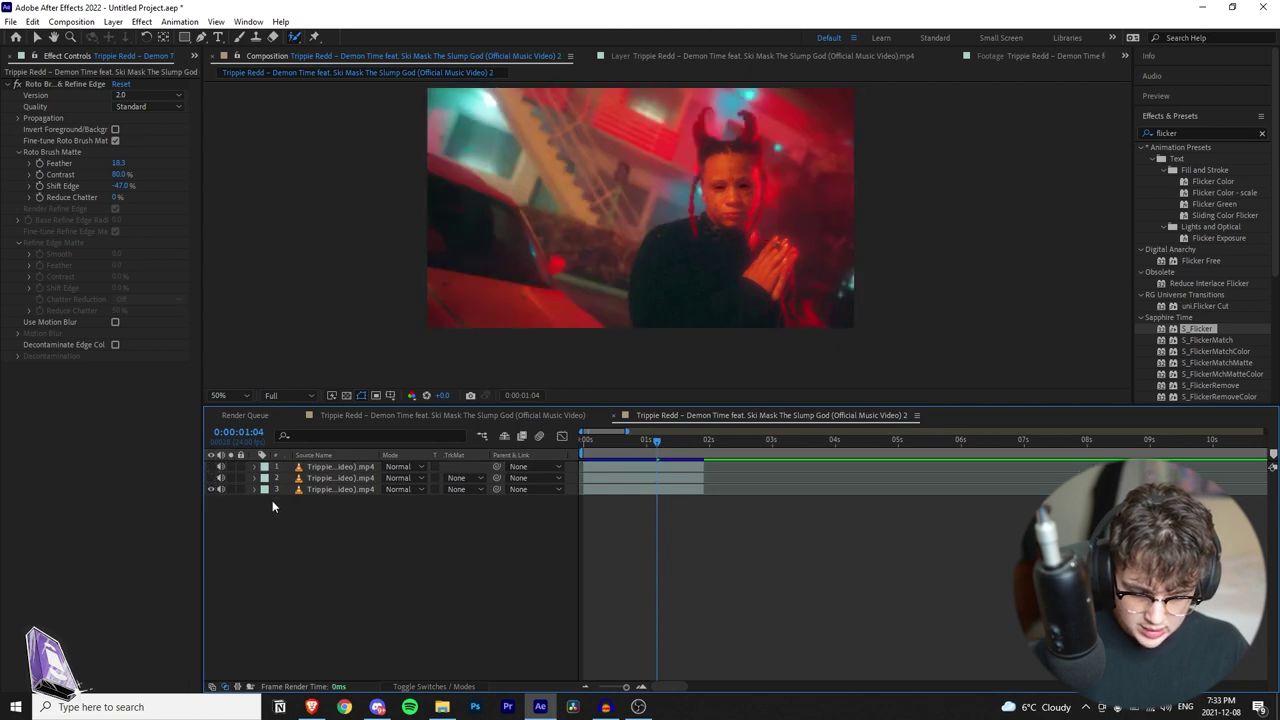
# Step: Apply the CC Mr. Mercury effect to the middle rotoscoped clip layer
pyautogui.click(347, 478)
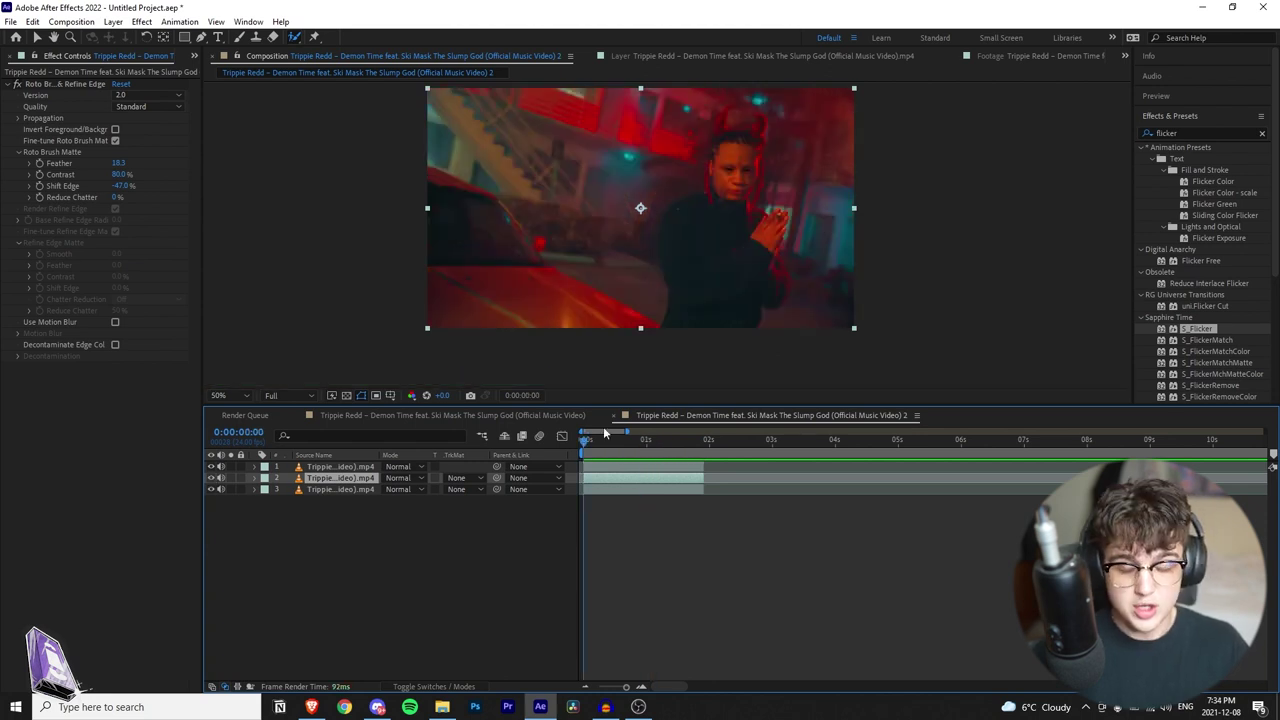
pyautogui.moveTo(1197, 132); pyautogui.dragTo(1117, 139)
pyautogui.write('merc')
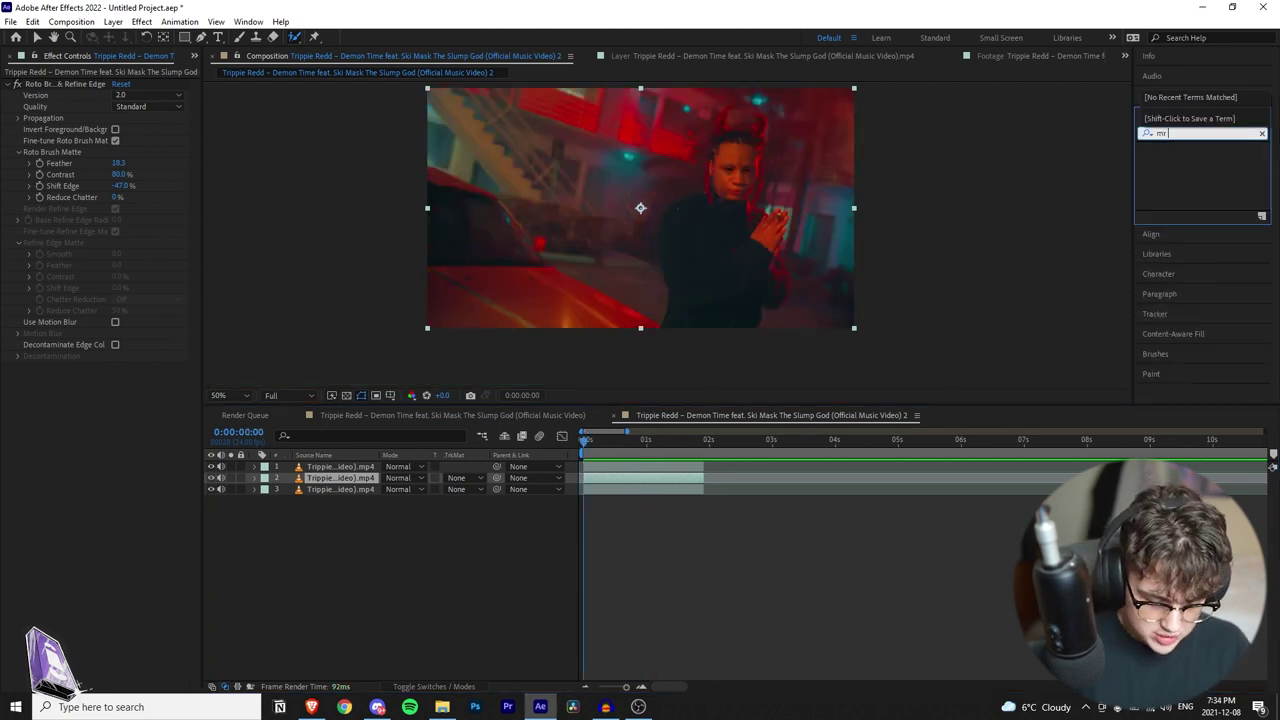
pyautogui.moveTo(1206, 160); pyautogui.dragTo(352, 480)
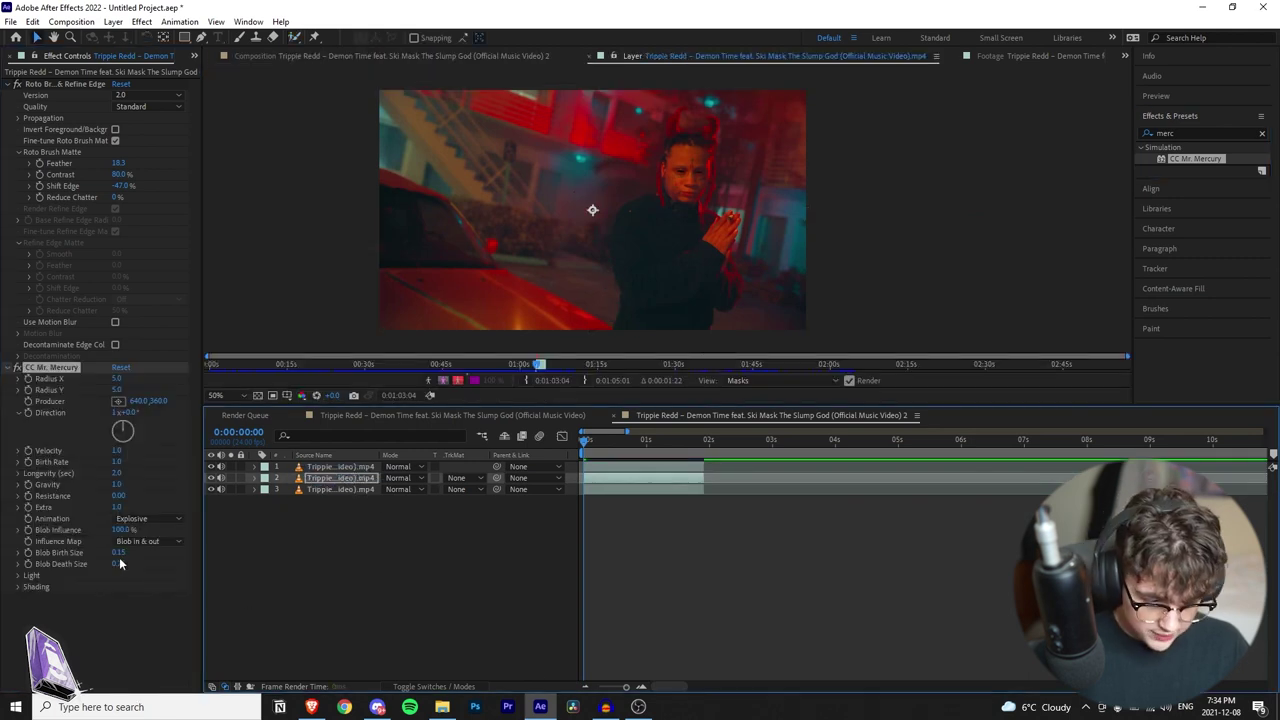
# Step: Set CC Mr. Mercury's Velocity to 1.9 and preview the blobs in the composition
pyautogui.moveTo(117, 451); pyautogui.dragTo(144, 452)
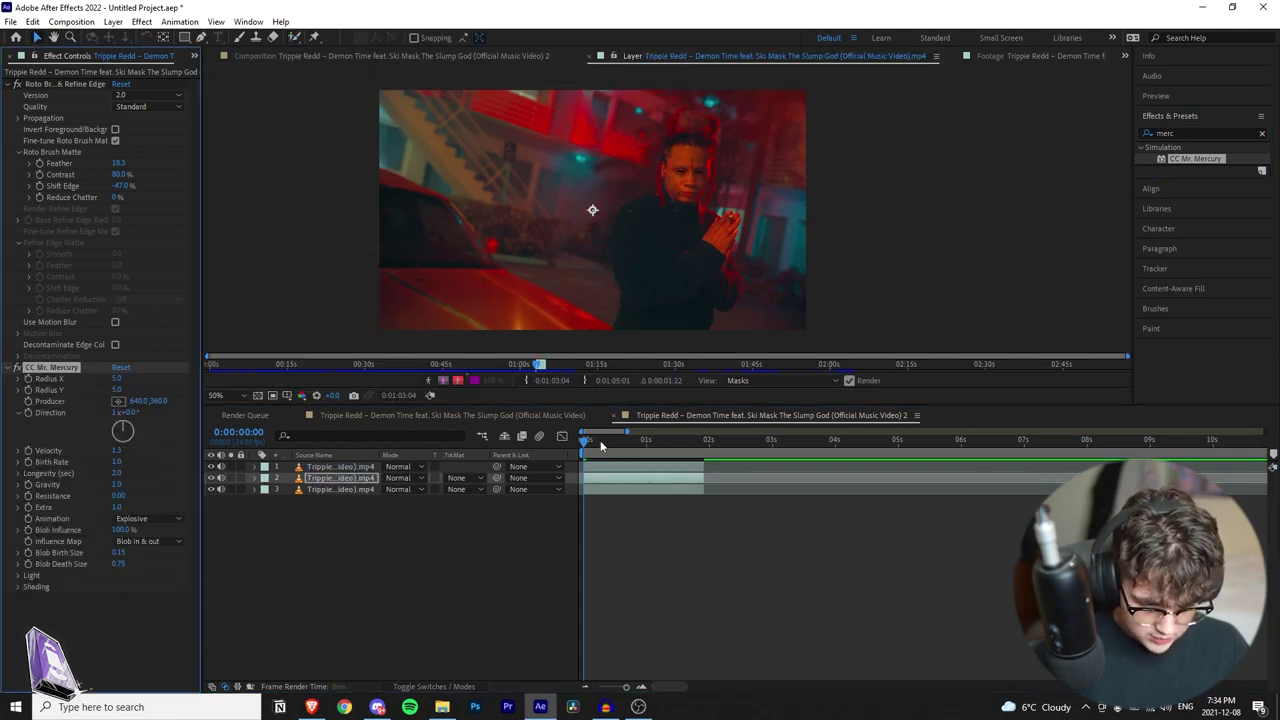
pyautogui.press('space')
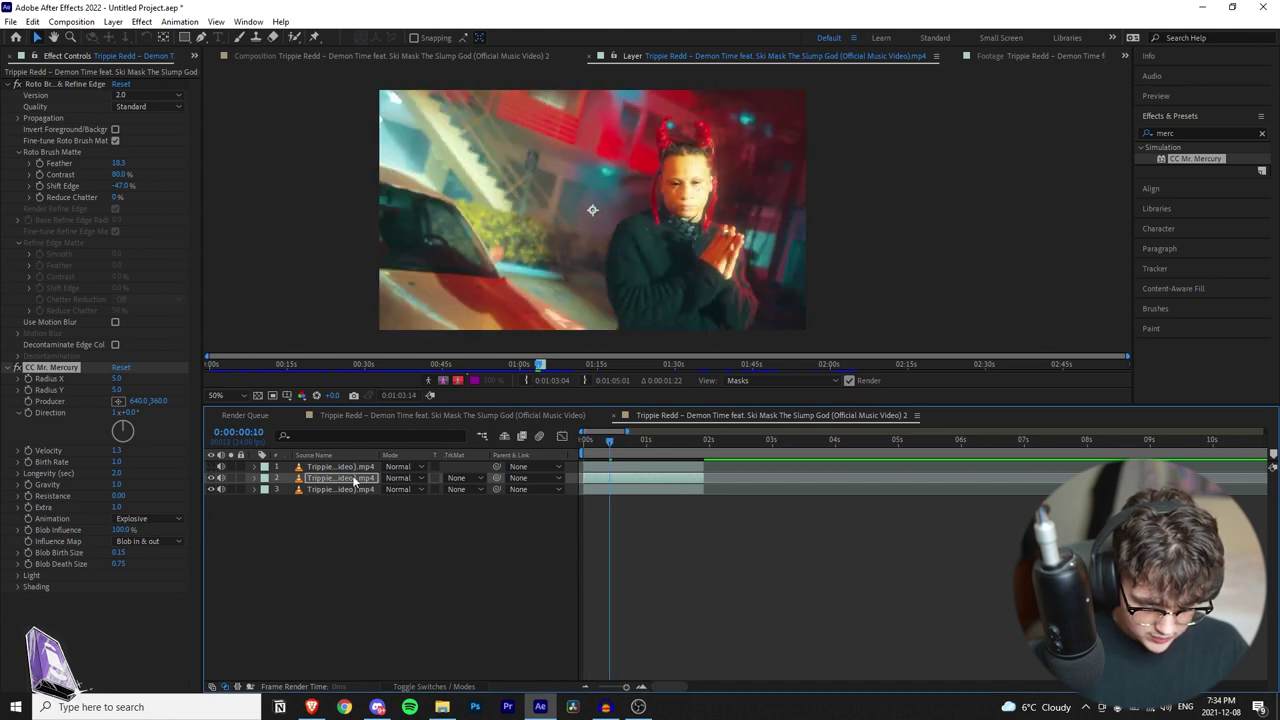
pyautogui.click(343, 58)
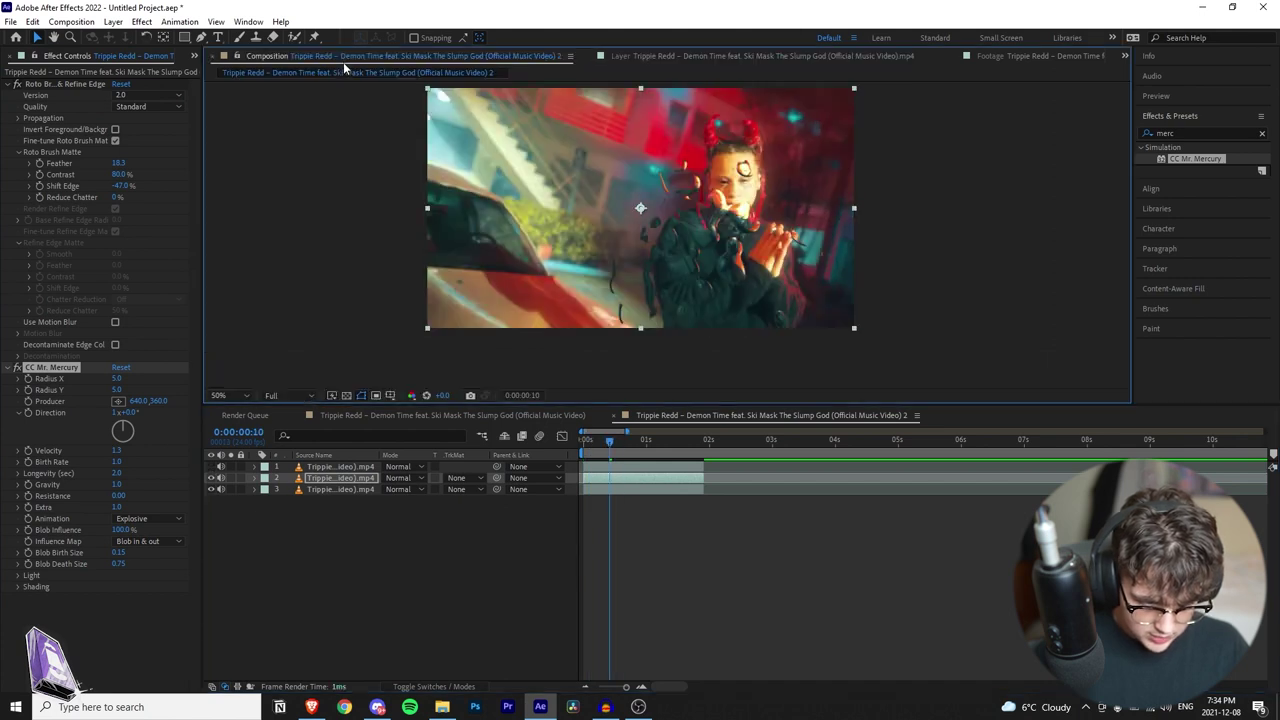
pyautogui.click(617, 440)
pyautogui.moveTo(120, 451); pyautogui.dragTo(175, 478)
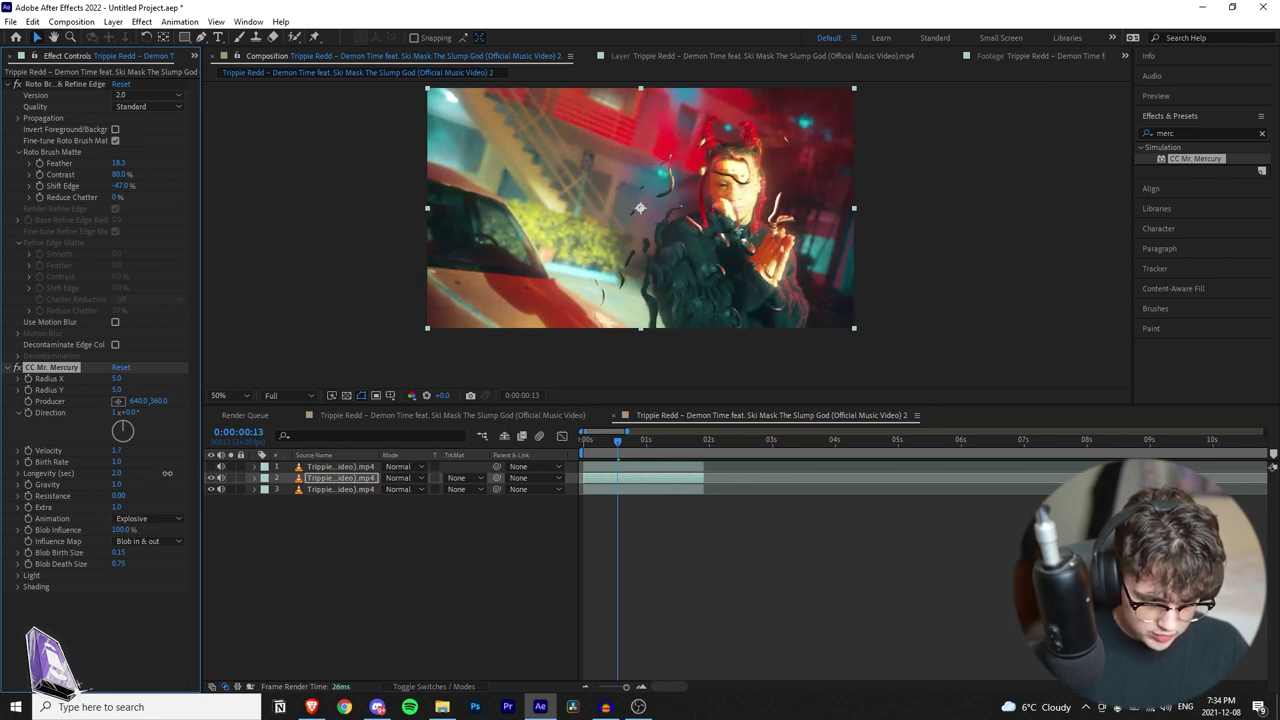
pyautogui.press('space')
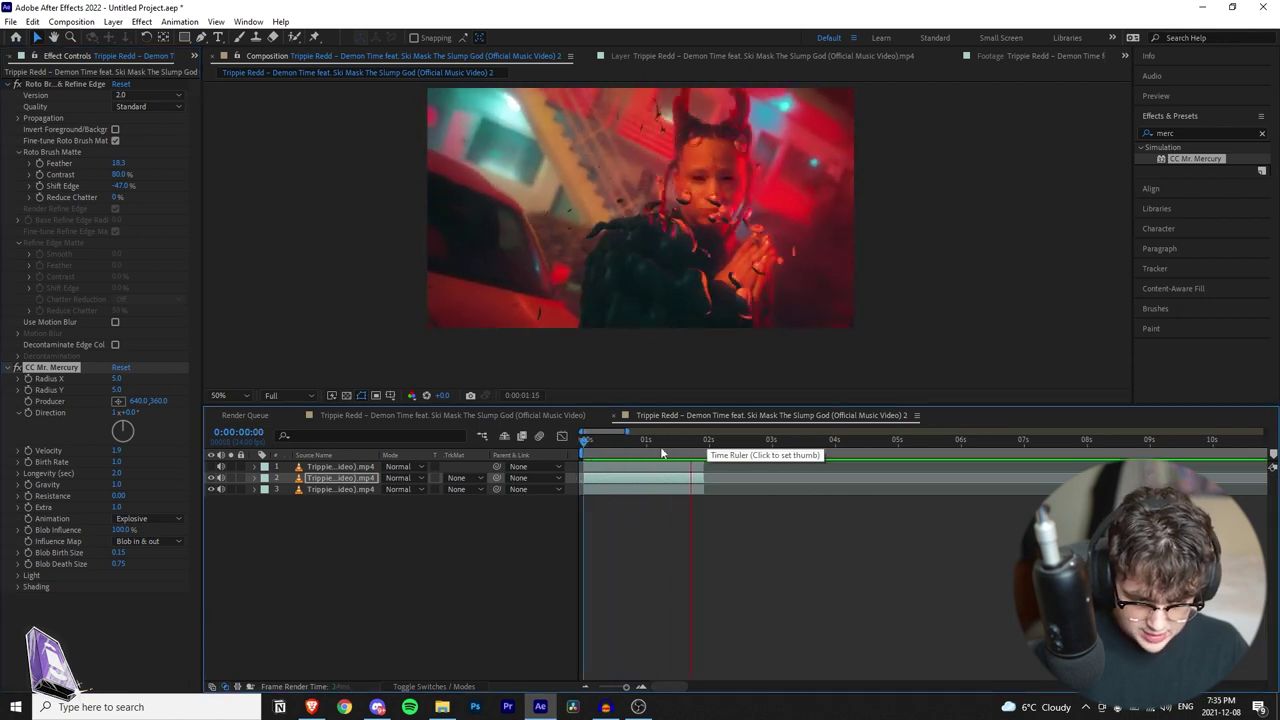
pyautogui.press('space')
pyautogui.press('space')
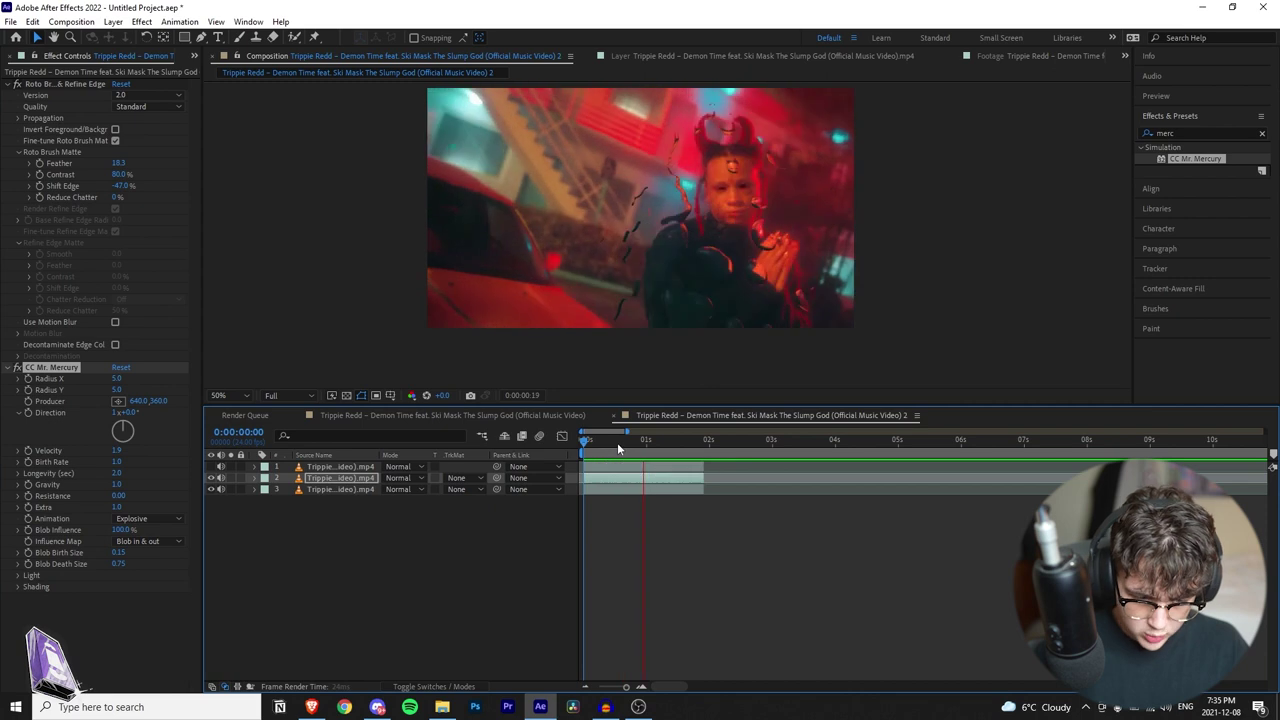
pyautogui.press('space')
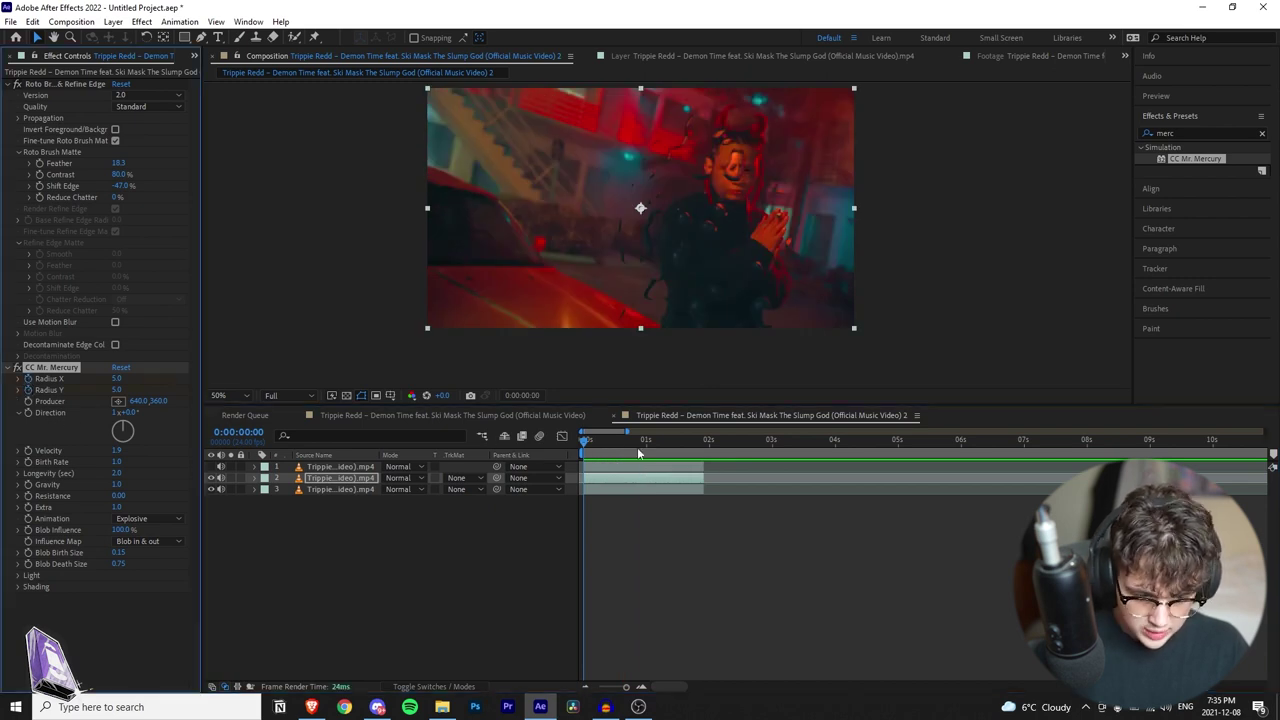
# Step: Keyframe CC Mr. Mercury's Radius X and Radius Y at 0 at the start of the clip
pyautogui.moveTo(639, 453); pyautogui.dragTo(703, 457)
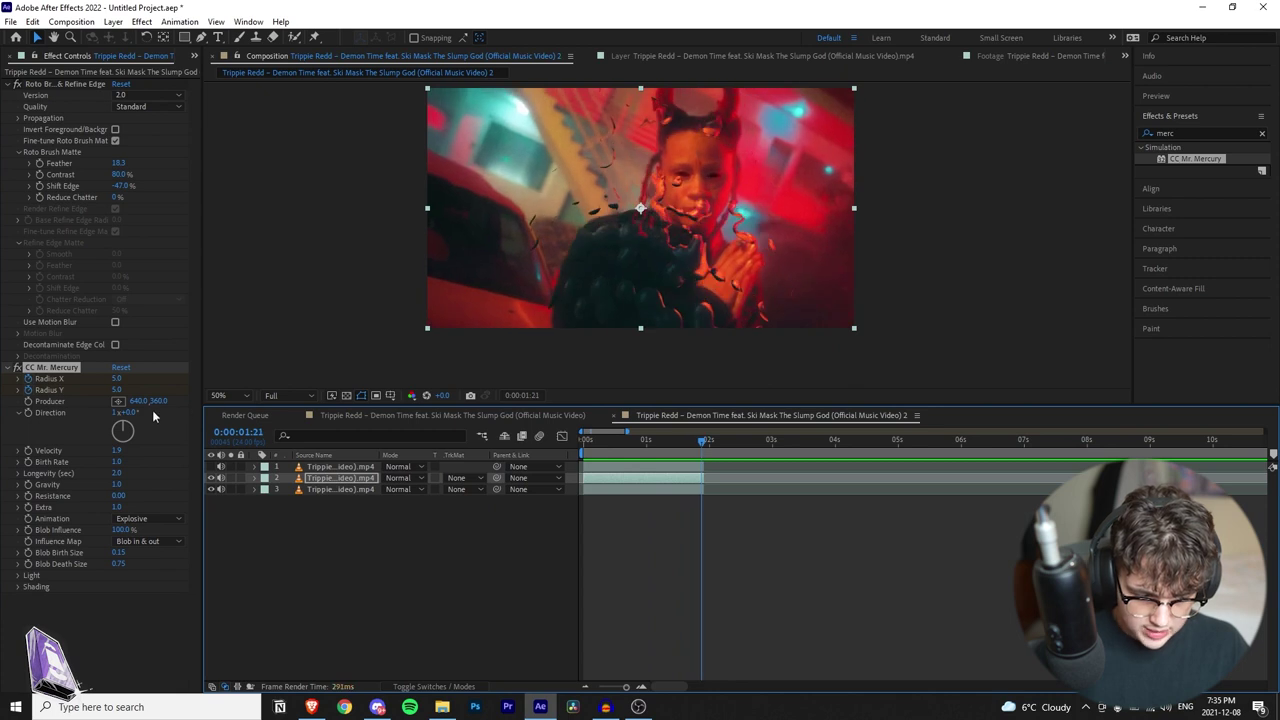
pyautogui.moveTo(114, 391); pyautogui.dragTo(119, 391)
pyautogui.press('Home')
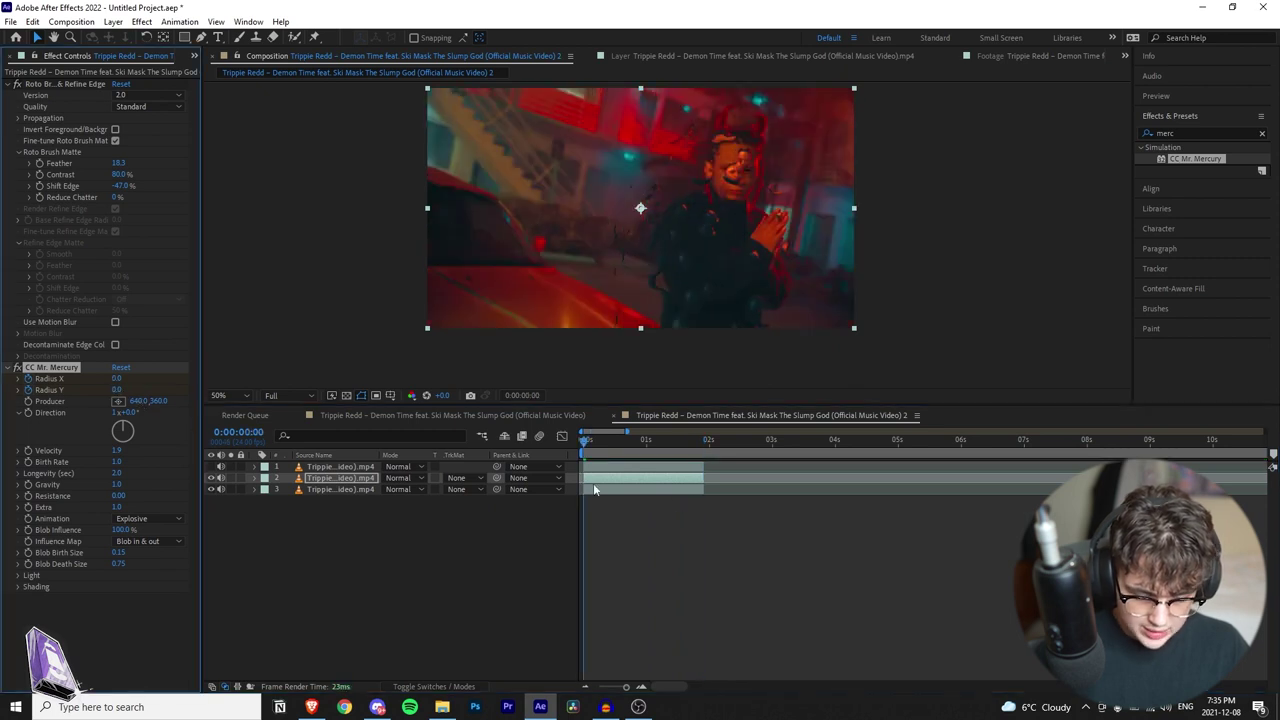
# Step: Keyframe Radius X at 528 and Radius Y at 349 at 0:00:01:21
pyautogui.moveTo(578, 448); pyautogui.dragTo(703, 447)
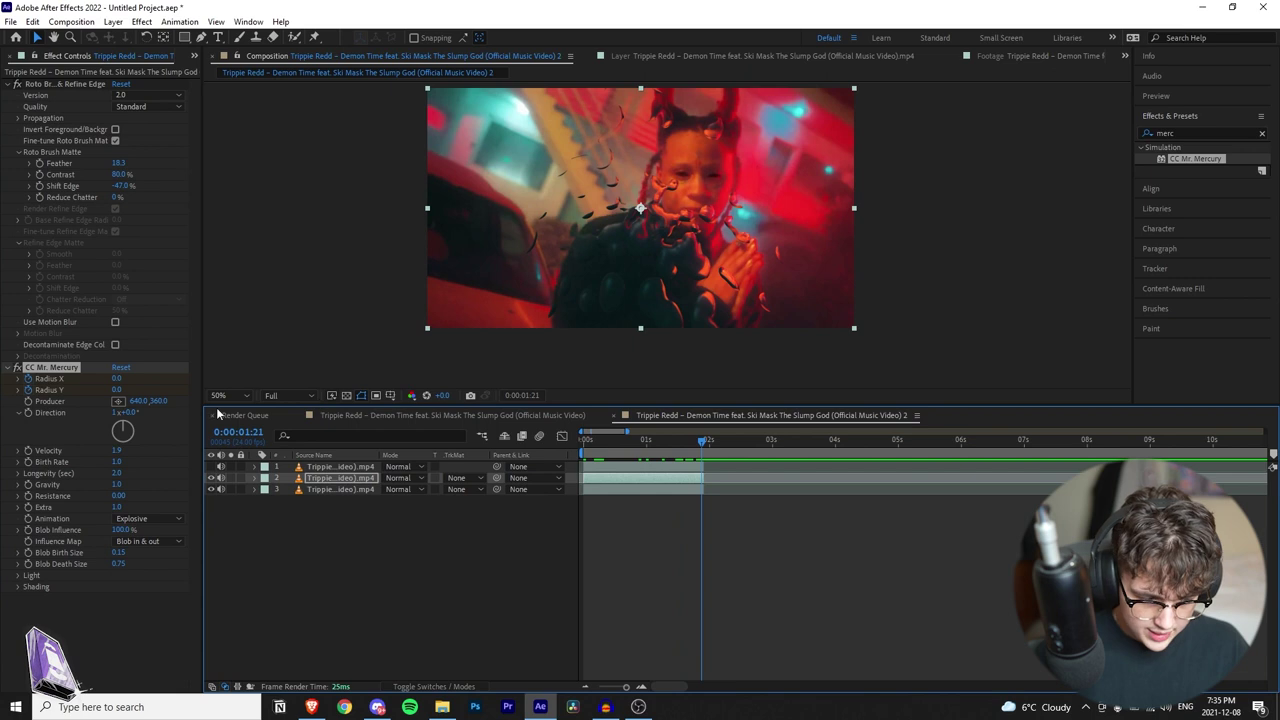
pyautogui.moveTo(118, 380); pyautogui.dragTo(418, 388)
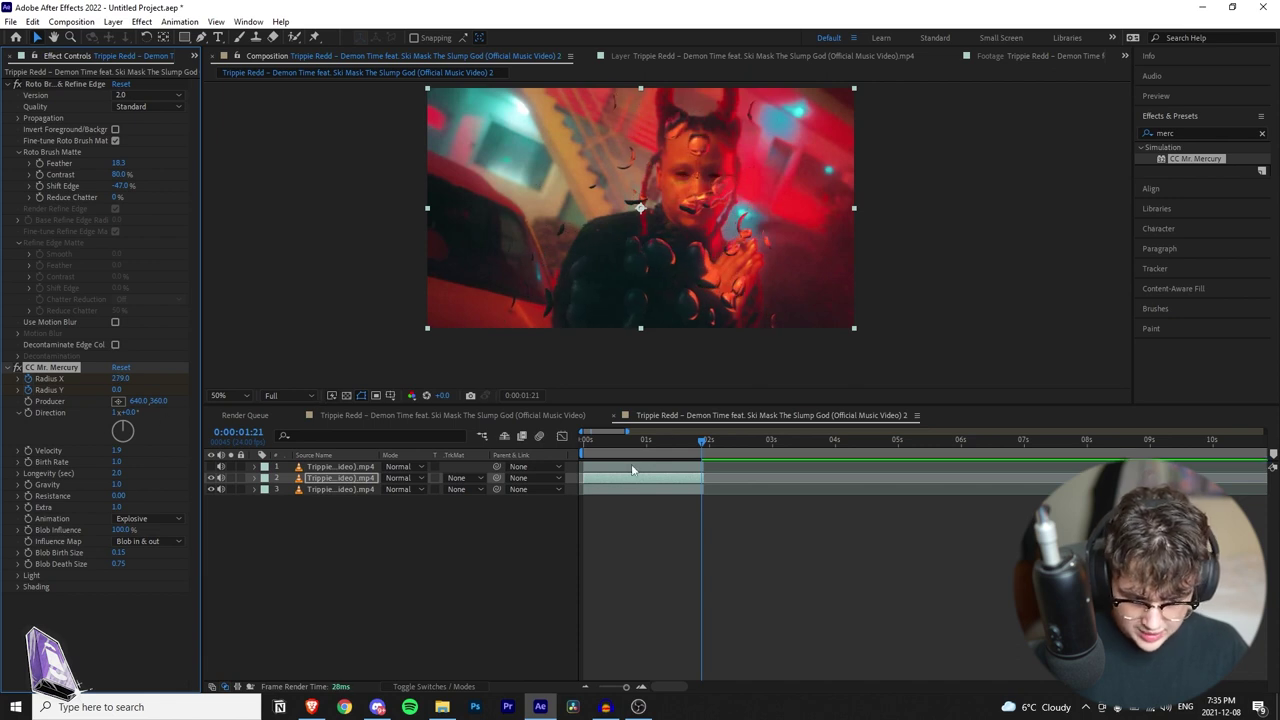
pyautogui.moveTo(632, 470); pyautogui.dragTo(744, 469)
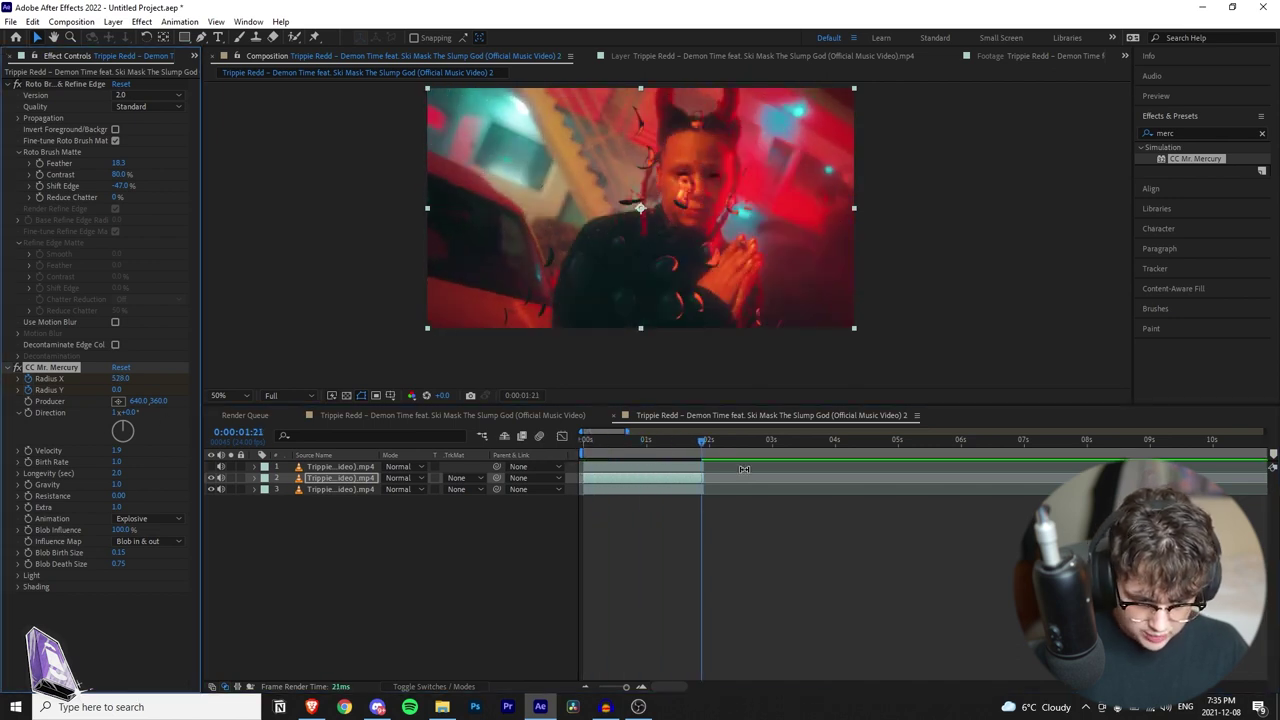
pyautogui.press('u')
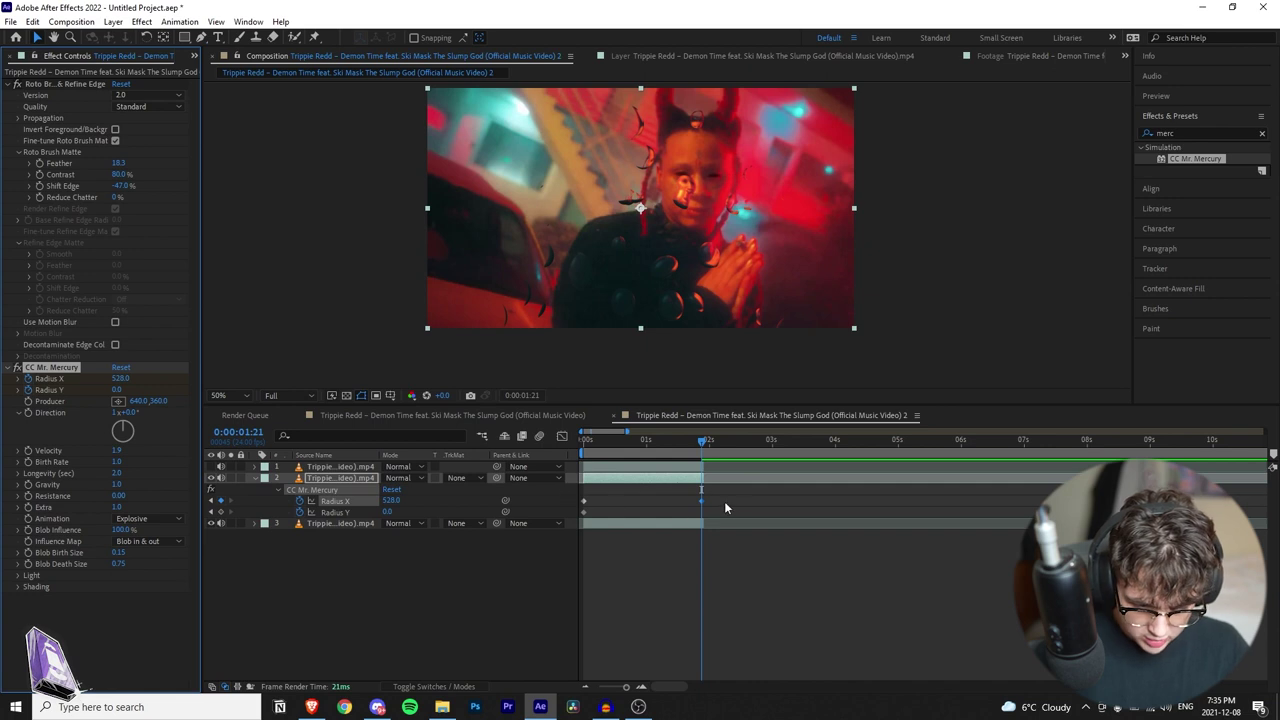
pyautogui.moveTo(122, 390); pyautogui.dragTo(361, 396)
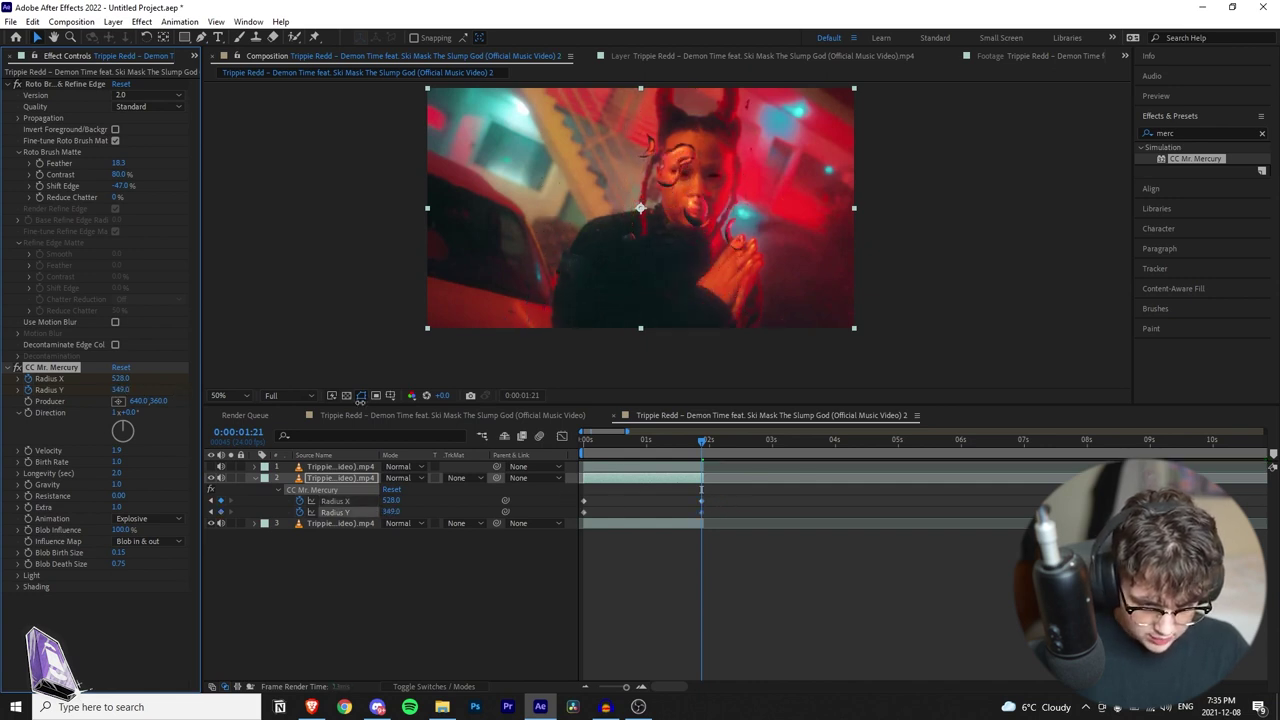
# Step: Make the top rotoscoped layer visible and preview the blobs emerging behind the subject
pyautogui.press('space')
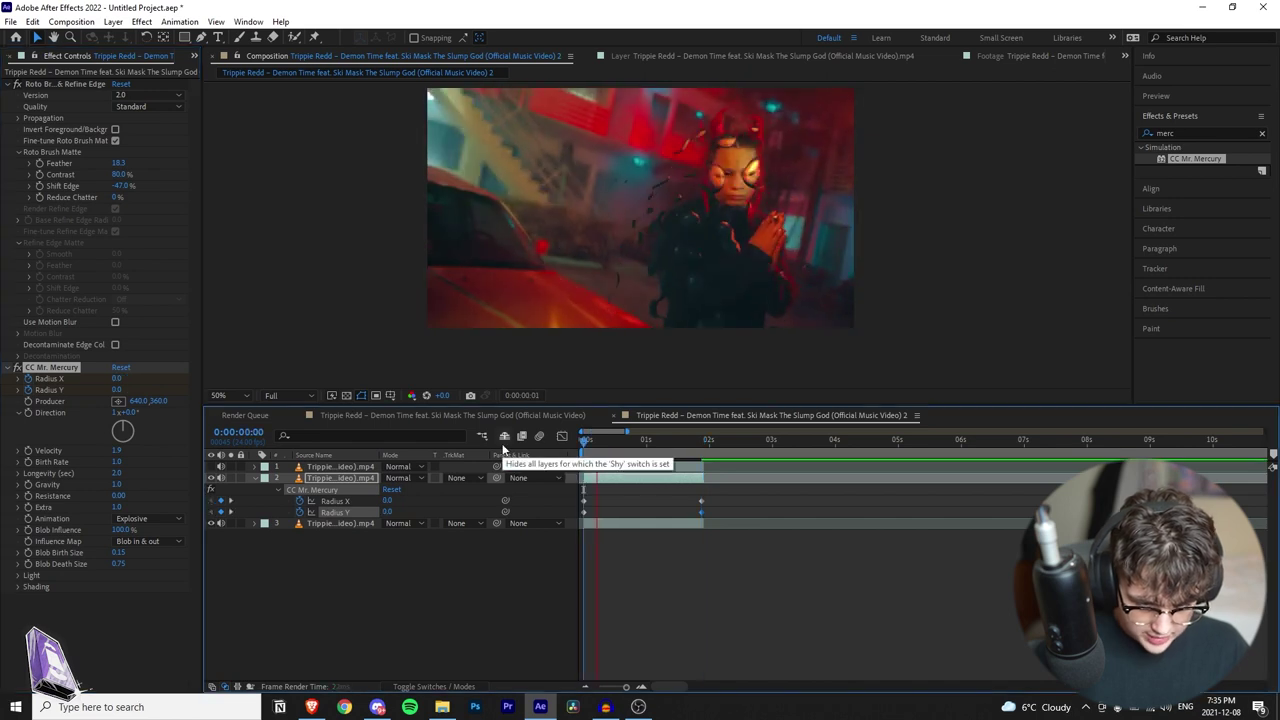
pyautogui.press('space')
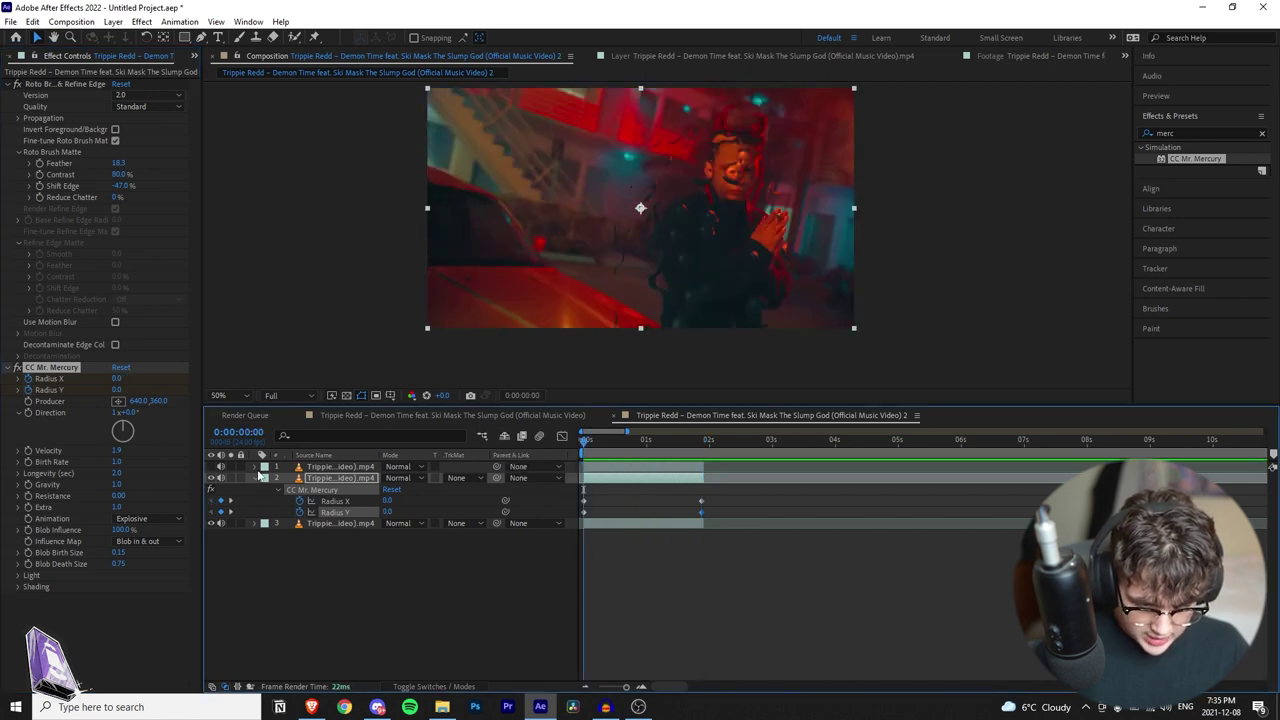
pyautogui.press('space')
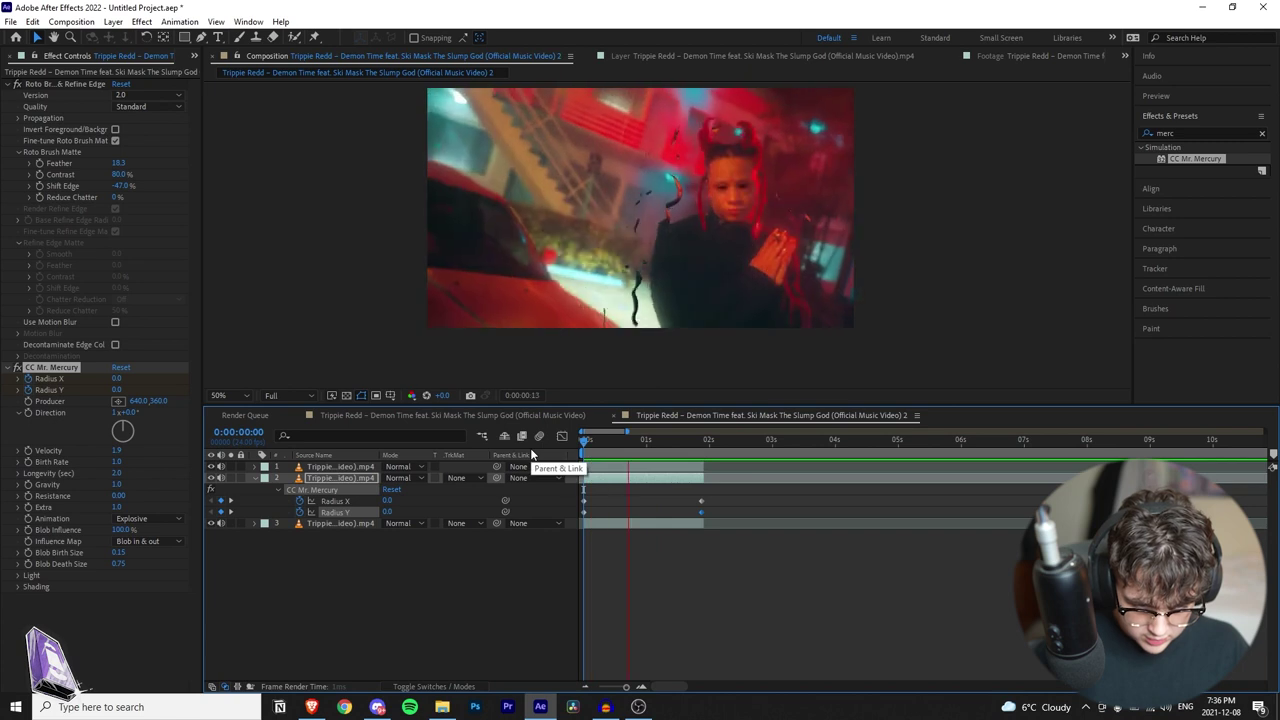
pyautogui.moveTo(600, 439); pyautogui.dragTo(642, 460)
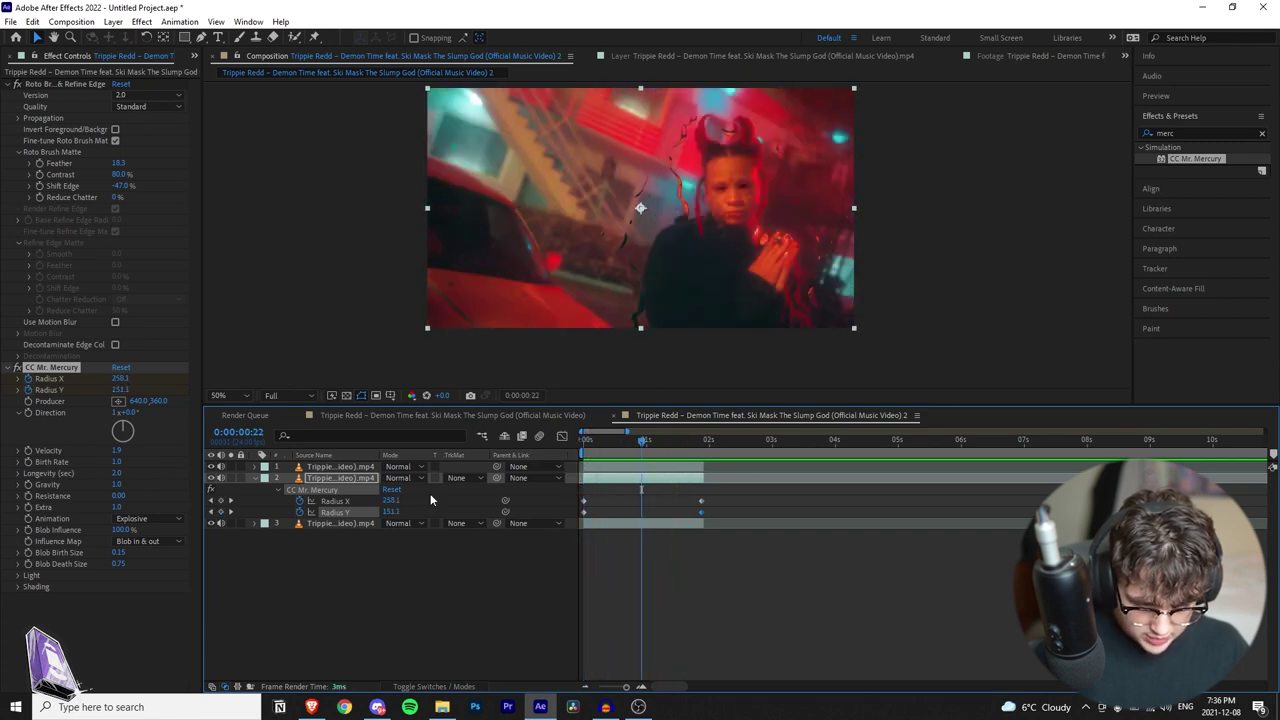
# Step: Scale the middle layer to 151% and shift it up and left so the blobs spread around the subject, checking the playback
pyautogui.click(254, 479)
pyautogui.press('s')
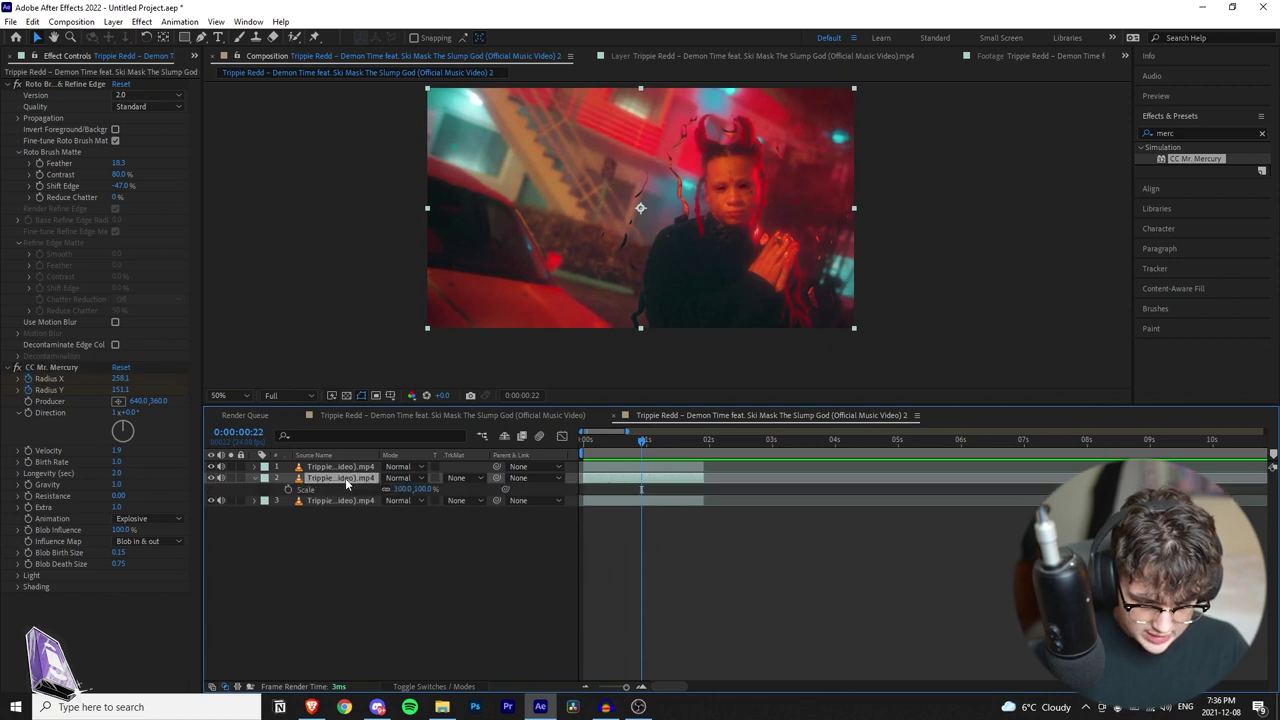
pyautogui.moveTo(401, 489); pyautogui.dragTo(453, 489)
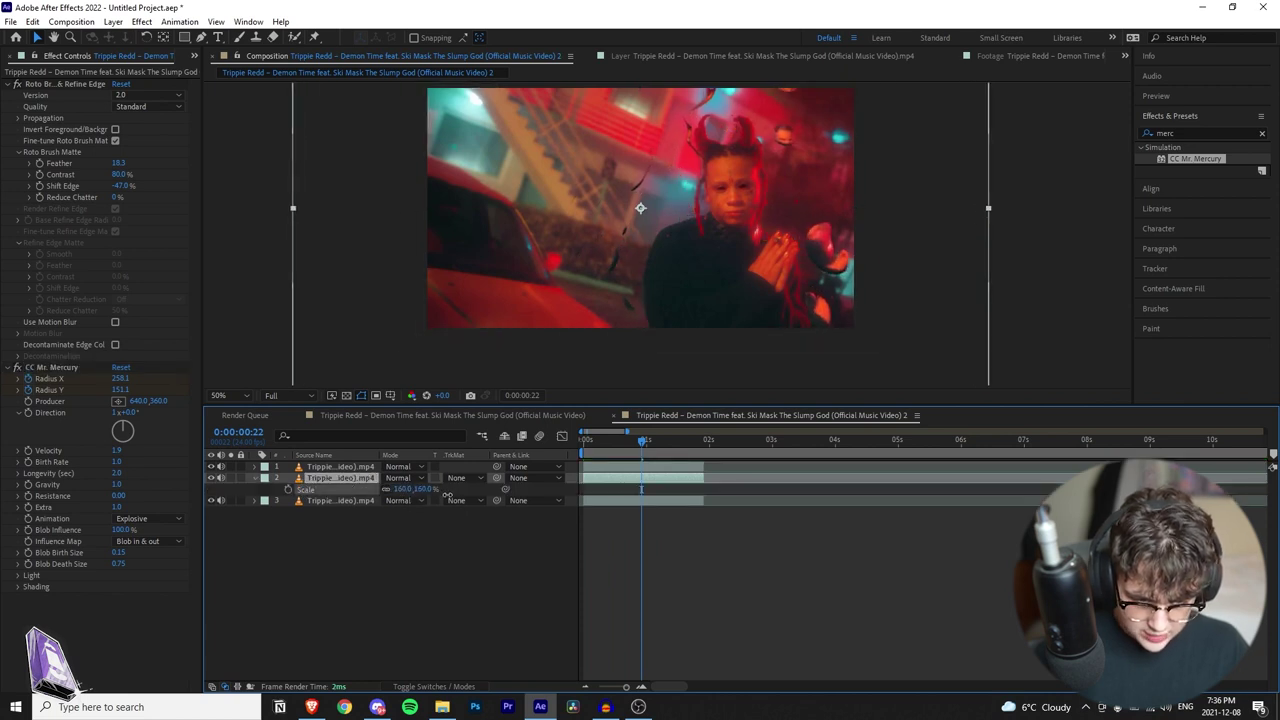
pyautogui.moveTo(816, 228); pyautogui.dragTo(810, 216)
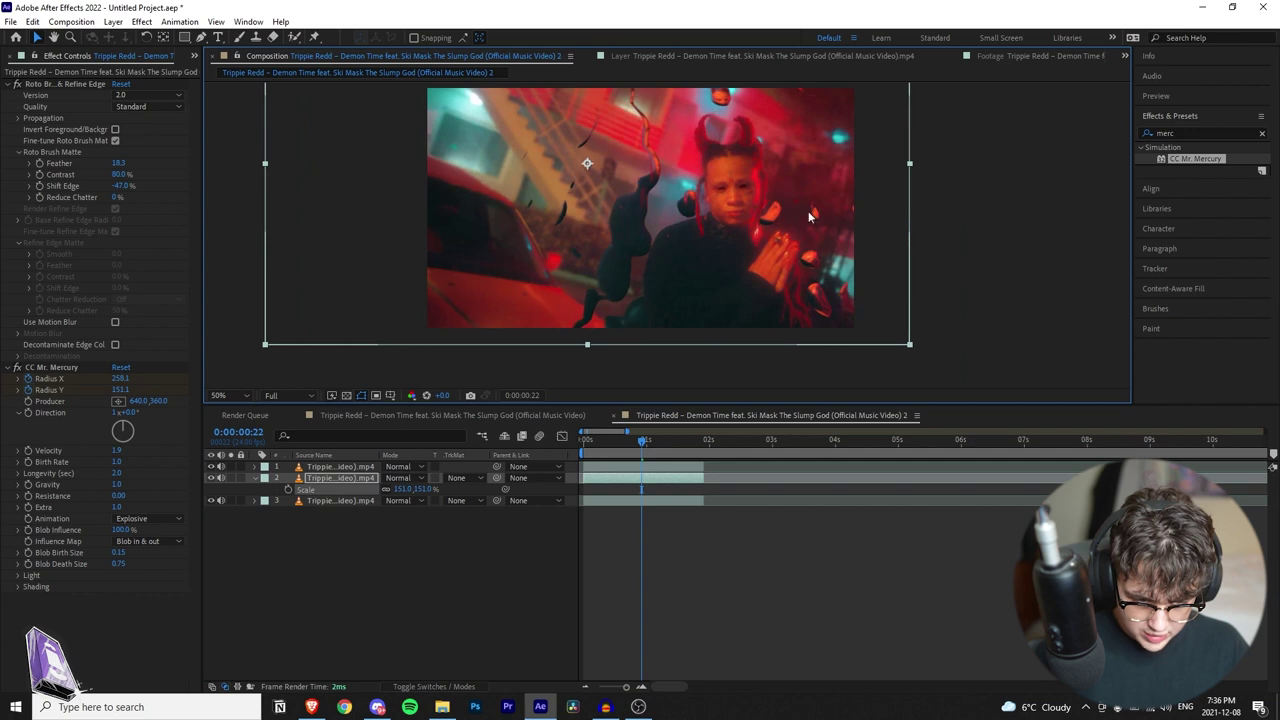
pyautogui.moveTo(618, 447); pyautogui.dragTo(540, 437)
pyautogui.press('space')
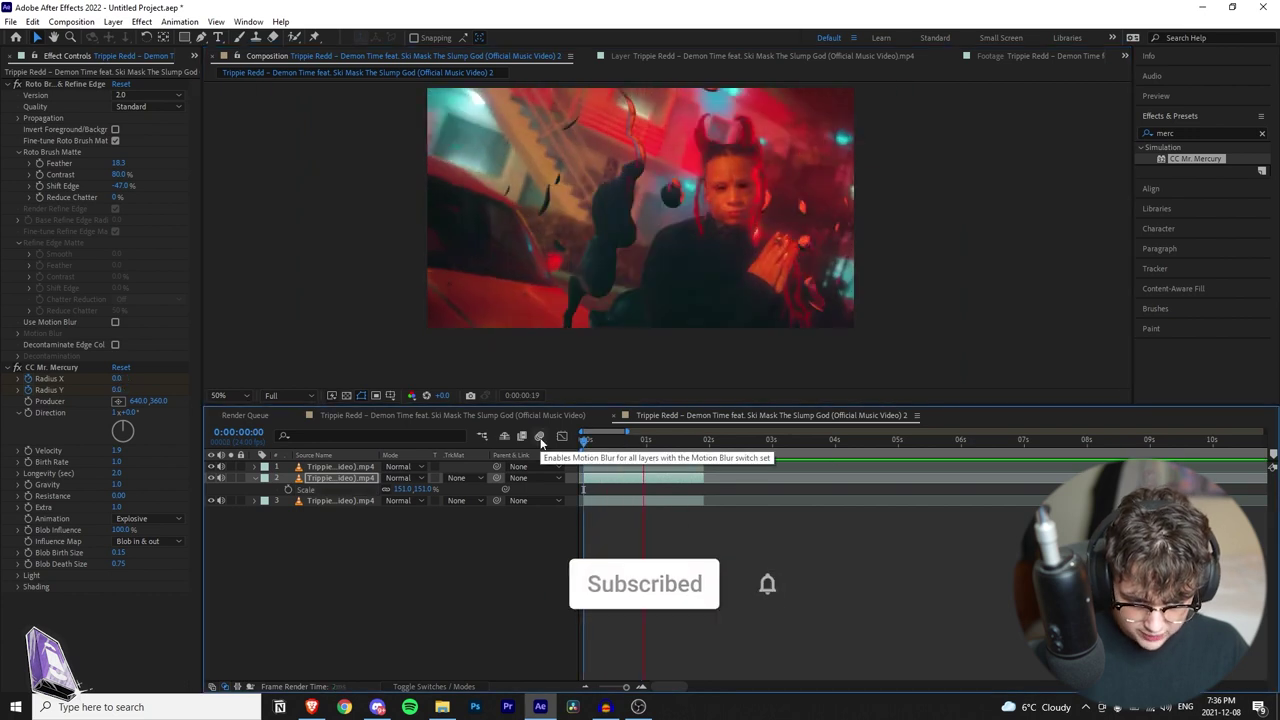
pyautogui.moveTo(731, 260); pyautogui.dragTo(718, 242)
pyautogui.moveTo(618, 446); pyautogui.dragTo(516, 456)
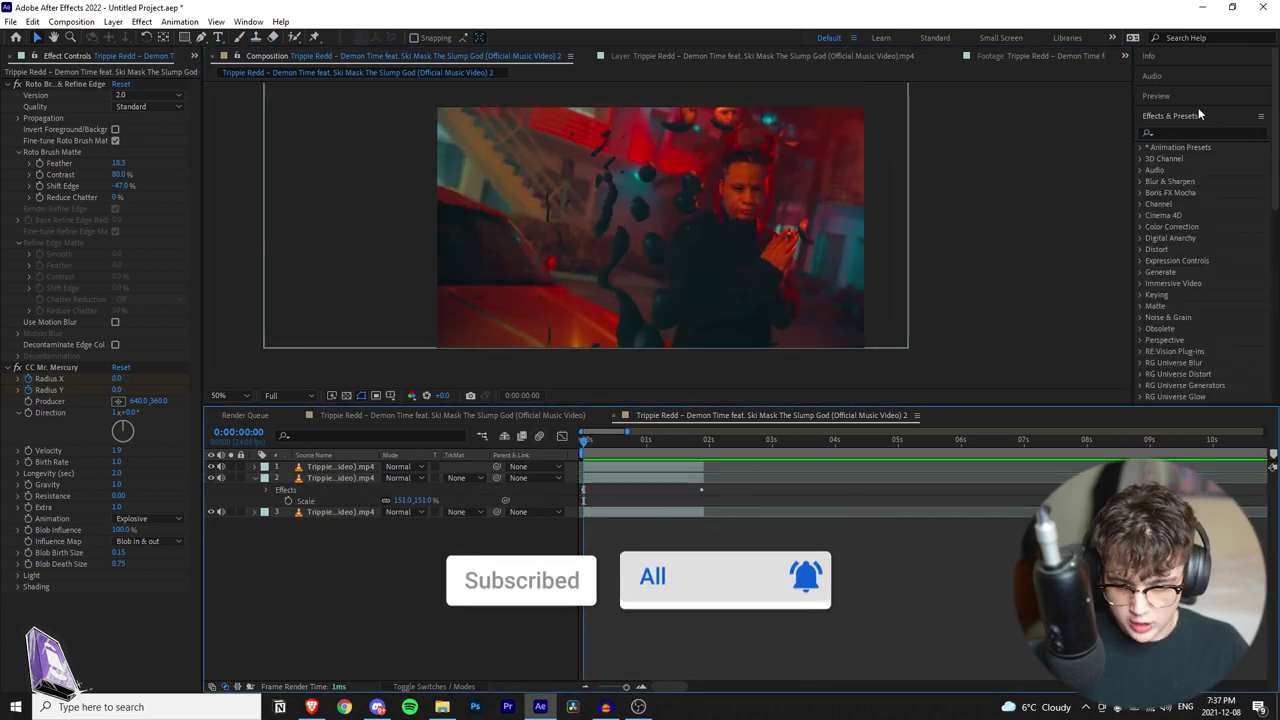
# Step: Apply the uni.Chromatic Aberration effect to the middle layer with the blobs
pyautogui.click(1183, 132)
pyautogui.write('chrom')
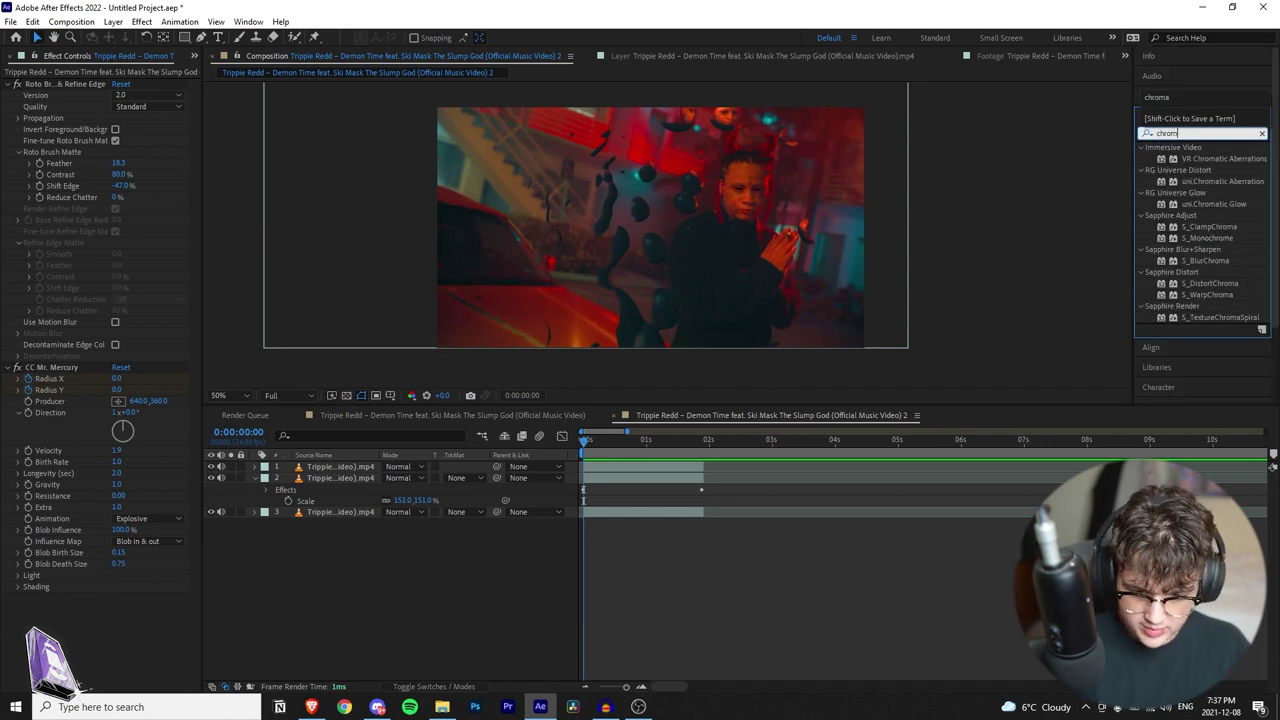
pyautogui.moveTo(1224, 181); pyautogui.dragTo(360, 485)
pyautogui.moveTo(355, 485); pyautogui.dragTo(355, 485)
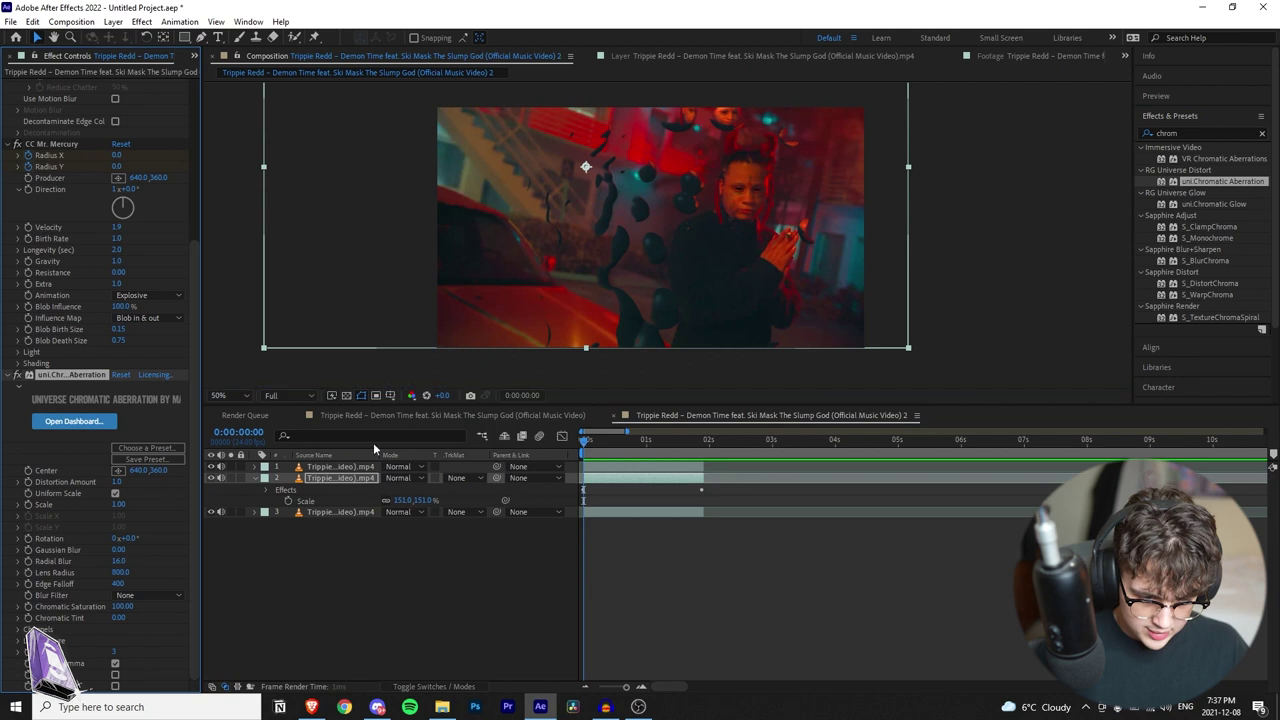
# Step: Set the chromatic aberration's Distortion Amount to -8.0 to split the blobs' colours
pyautogui.press('/')
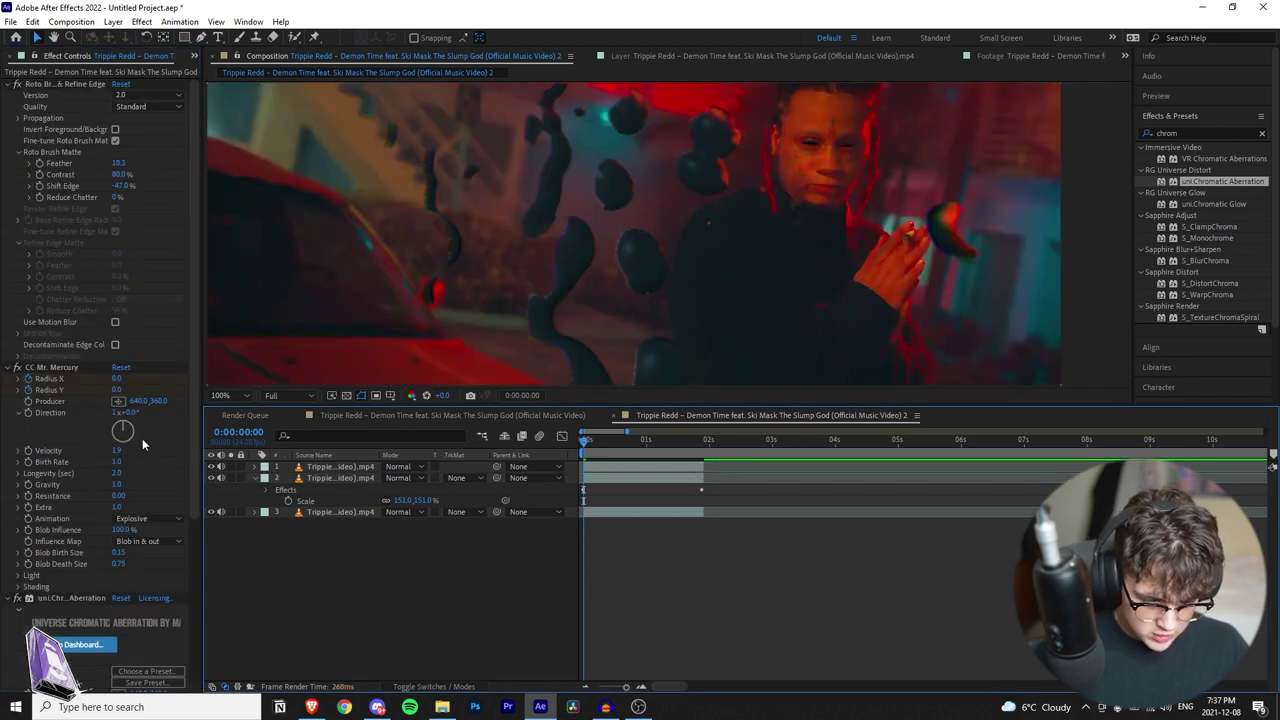
pyautogui.scroll(-5, 148, 460)
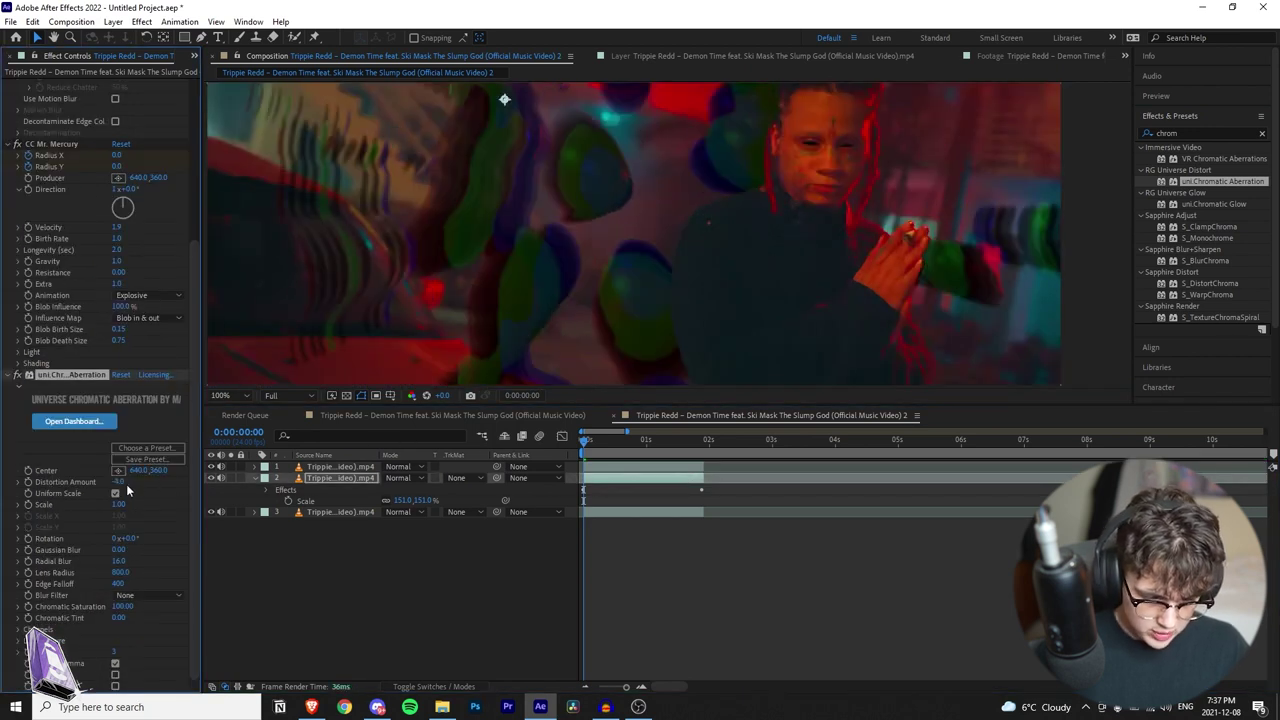
pyautogui.moveTo(158, 497); pyautogui.dragTo(162, 529)
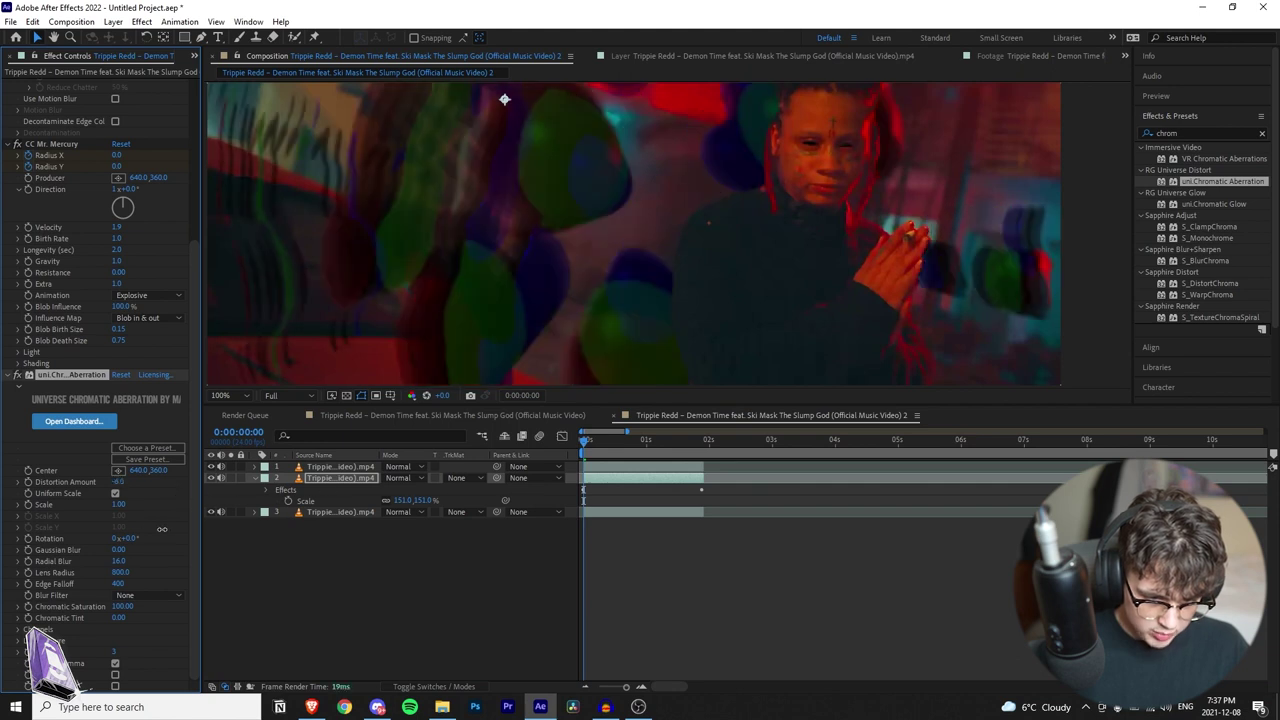
pyautogui.moveTo(28, 540); pyautogui.dragTo(256, 533)
pyautogui.scroll(-2, 618, 230)
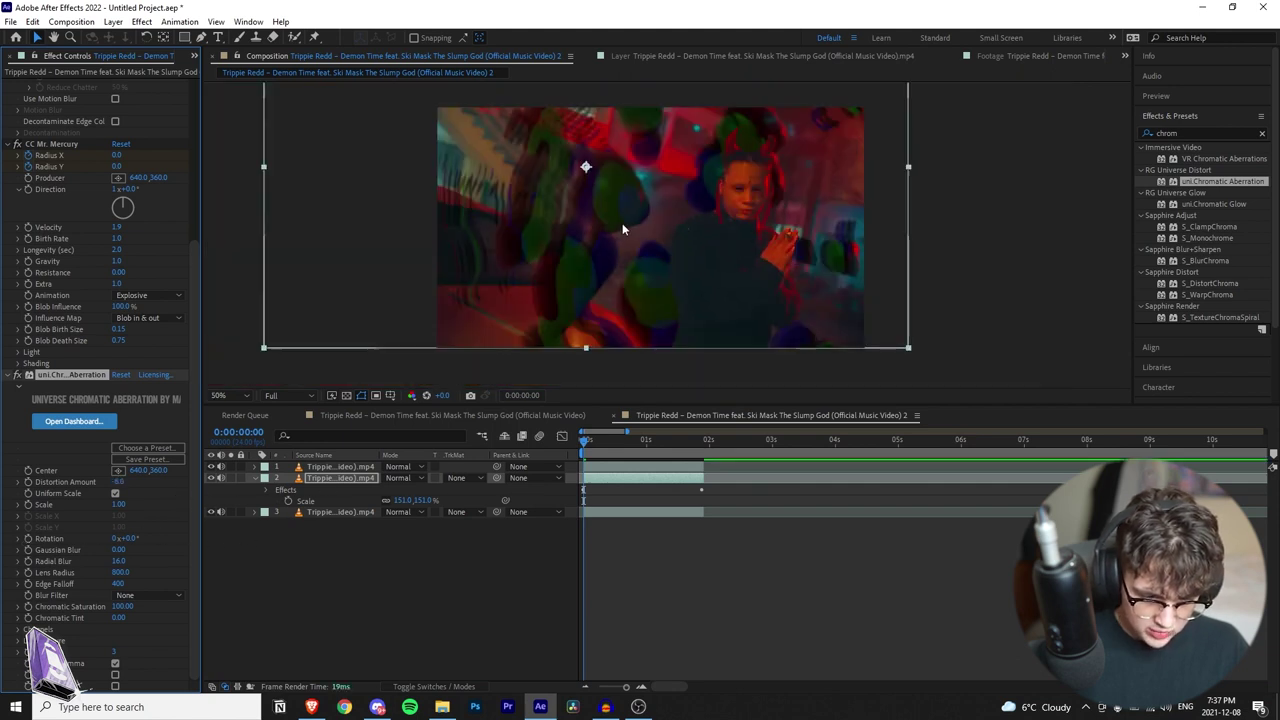
# Step: Inspect the colour-split blobs up close and at several points along the clip
pyautogui.scroll(4, 537, 188)
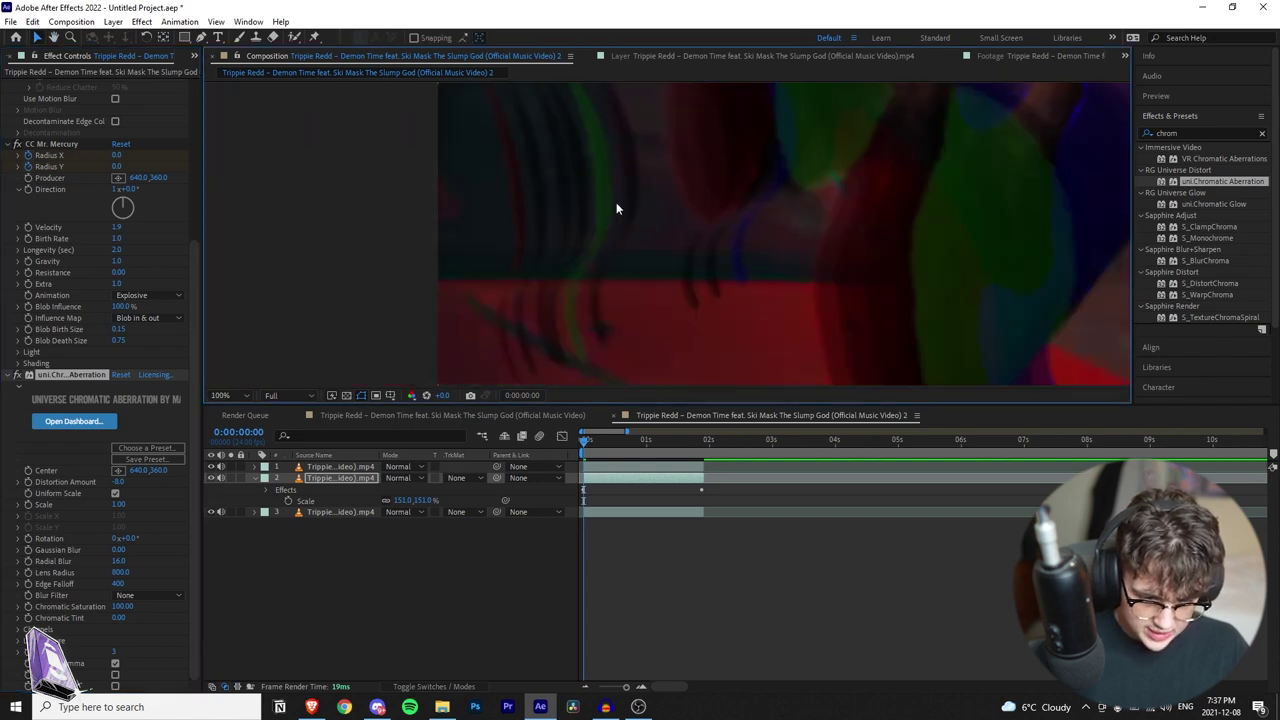
pyautogui.click(628, 440)
pyautogui.scroll(-4, 785, 234)
pyautogui.scroll(3, 785, 235)
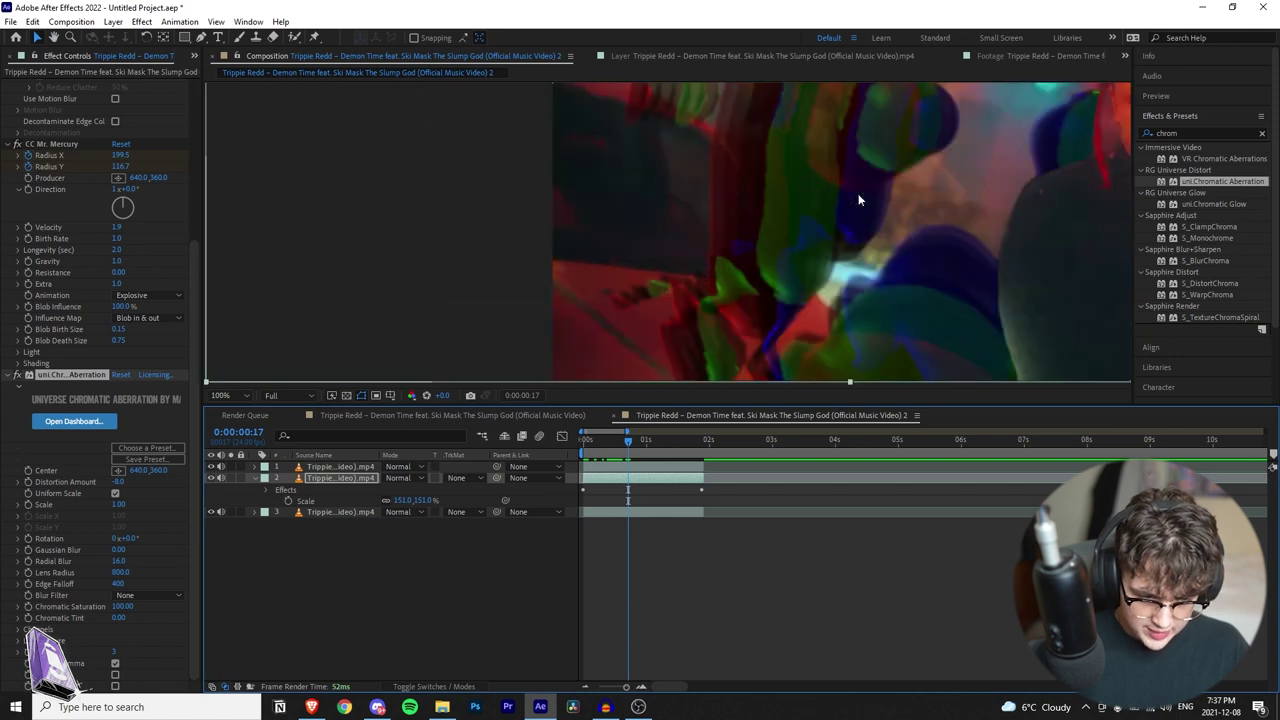
pyautogui.scroll(-3, 725, 205)
pyautogui.click(664, 441)
pyautogui.moveTo(664, 441); pyautogui.dragTo(641, 441)
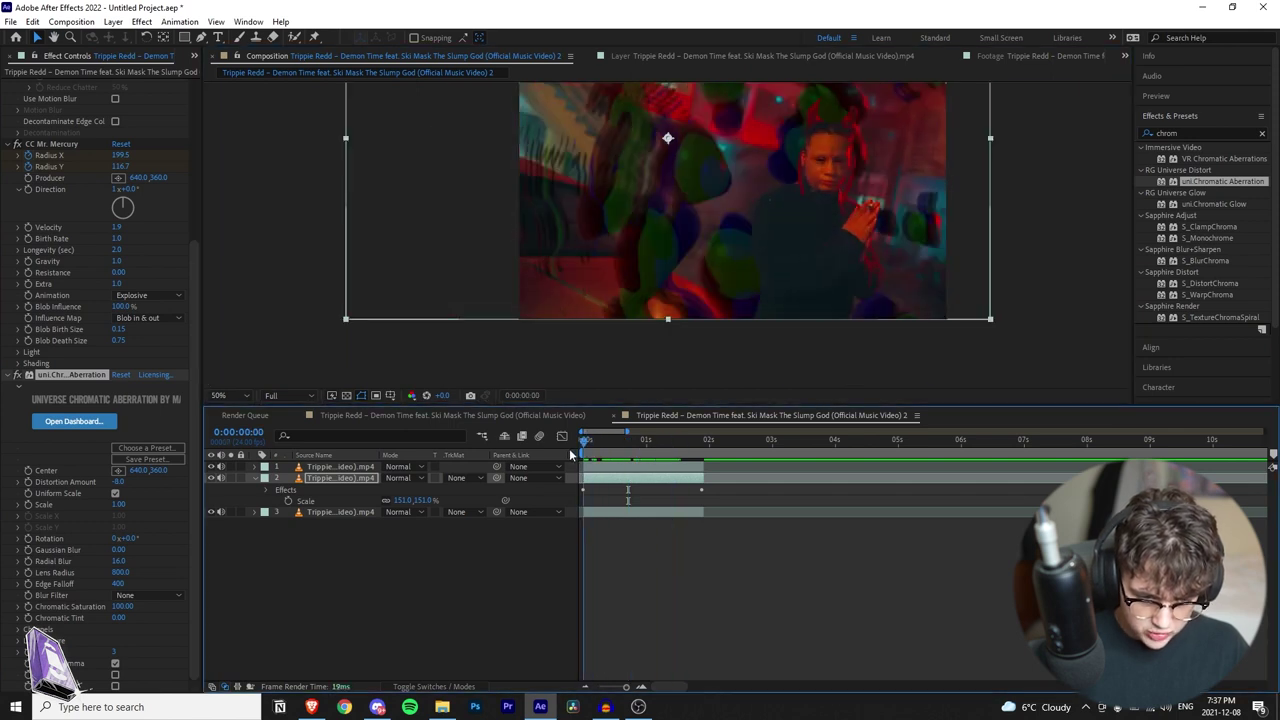
# Step: Apply the Camera Lens Blur effect to the middle layer, between CC Mr. Mercury and the chromatic aberration
pyautogui.click(1196, 136)
pyautogui.write('camera')
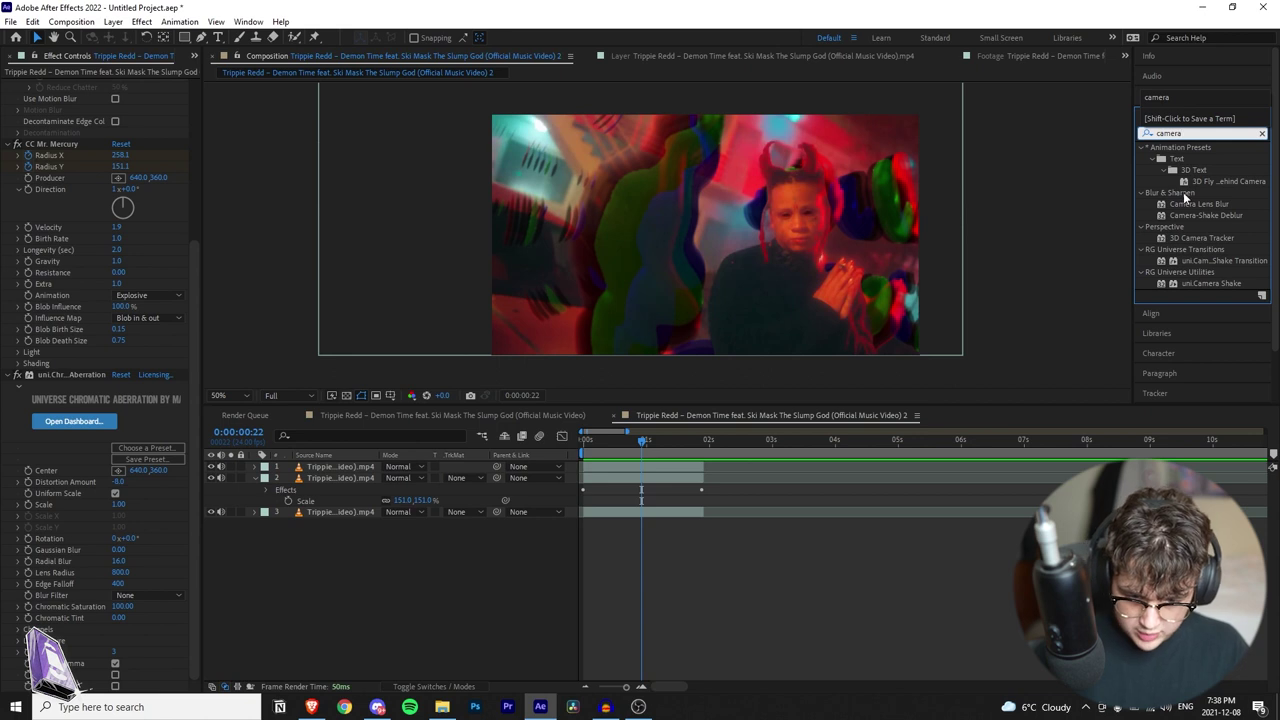
pyautogui.moveTo(1198, 203); pyautogui.dragTo(92, 356)
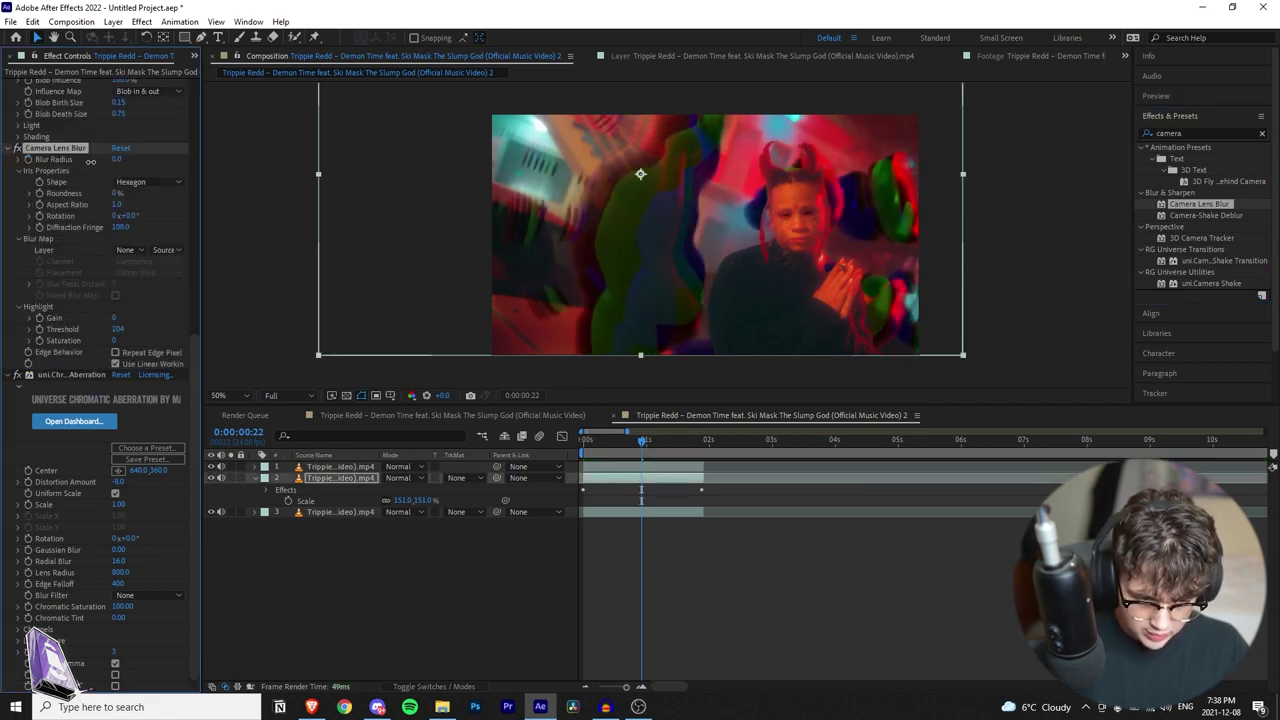
# Step: Set the Camera Lens Blur's Blur Radius to 11.0 to soften the blobs and play back the result
pyautogui.scroll(1, 520, 210)
pyautogui.moveTo(528, 202); pyautogui.dragTo(702, 165)
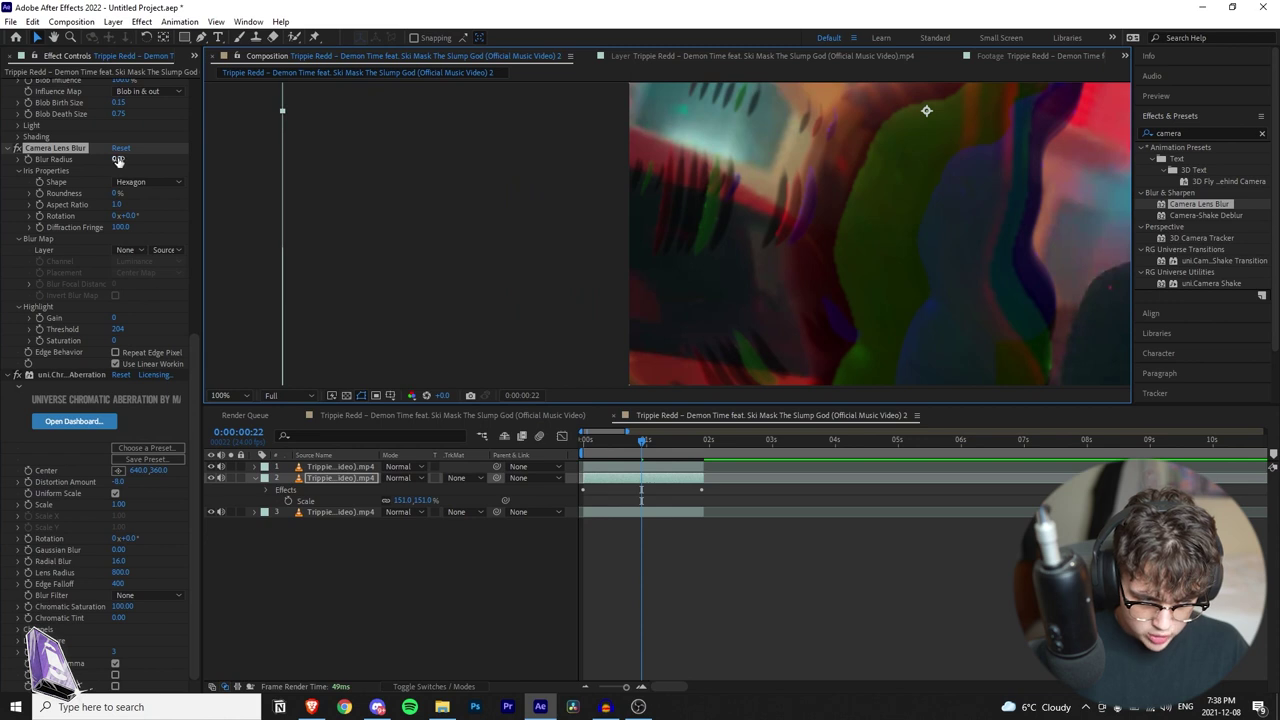
pyautogui.moveTo(117, 160); pyautogui.dragTo(120, 160)
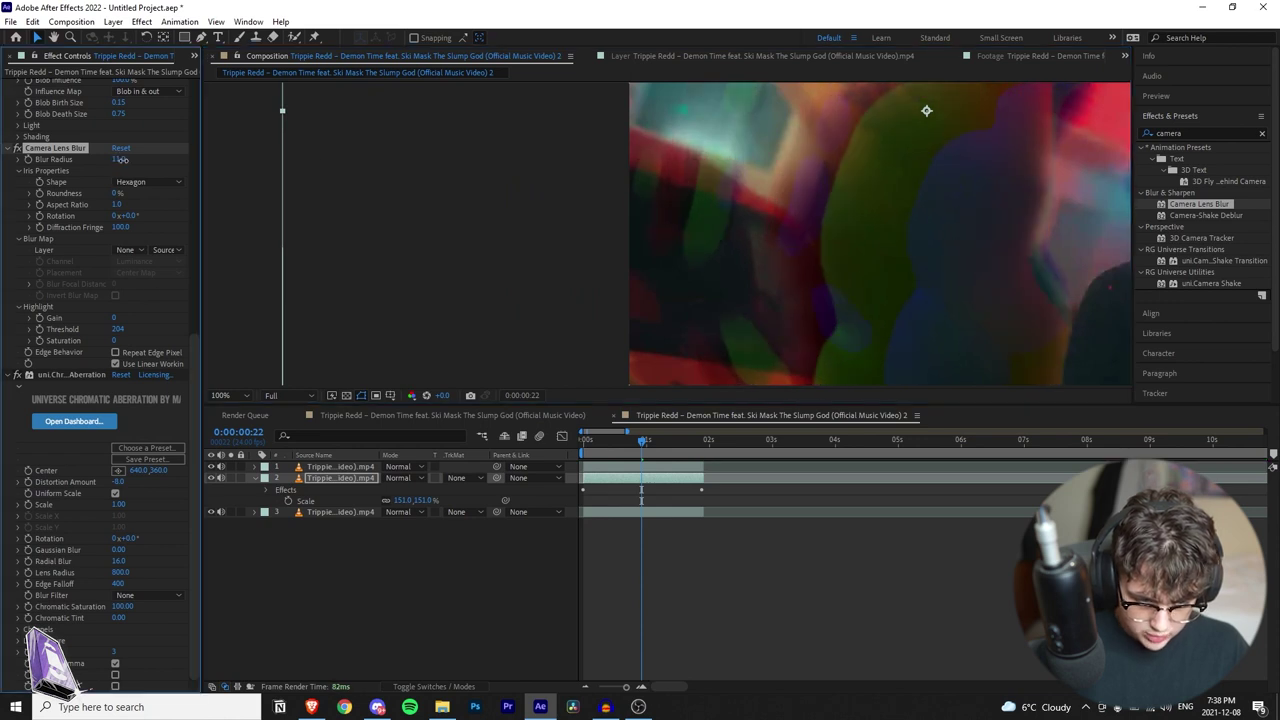
pyautogui.scroll(-2, 984, 148)
pyautogui.press('Home')
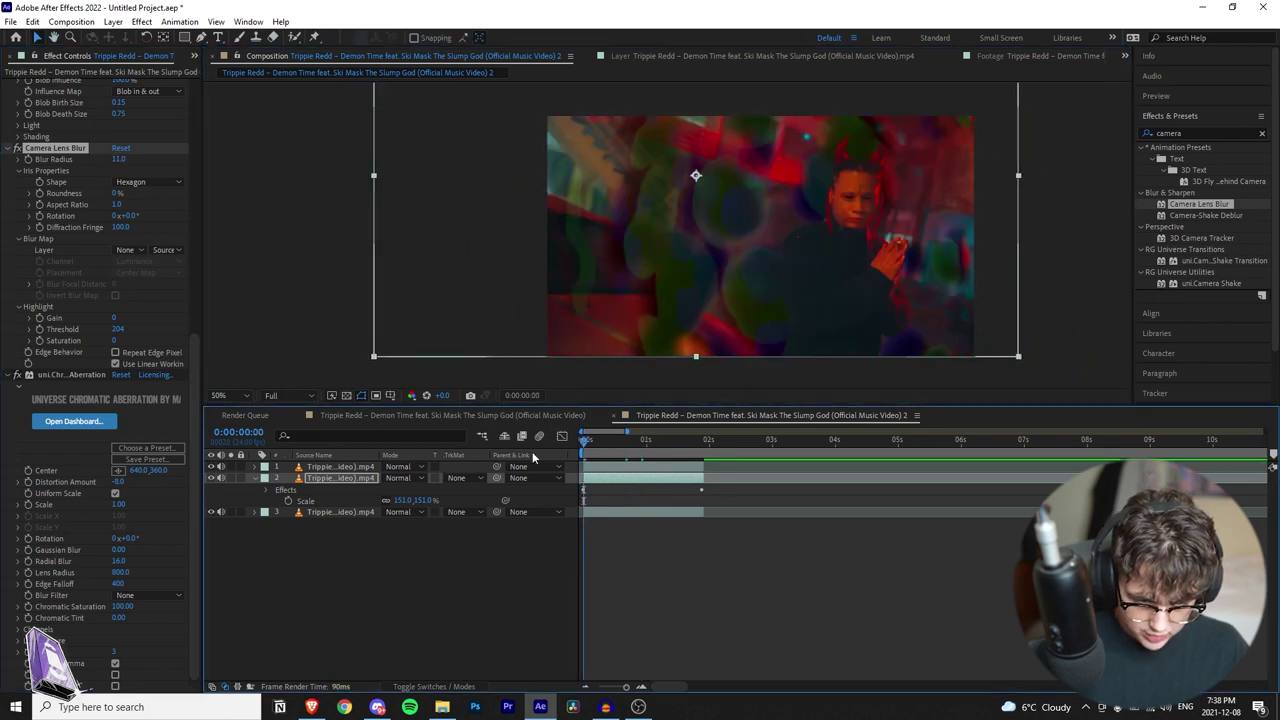
pyautogui.press('space')
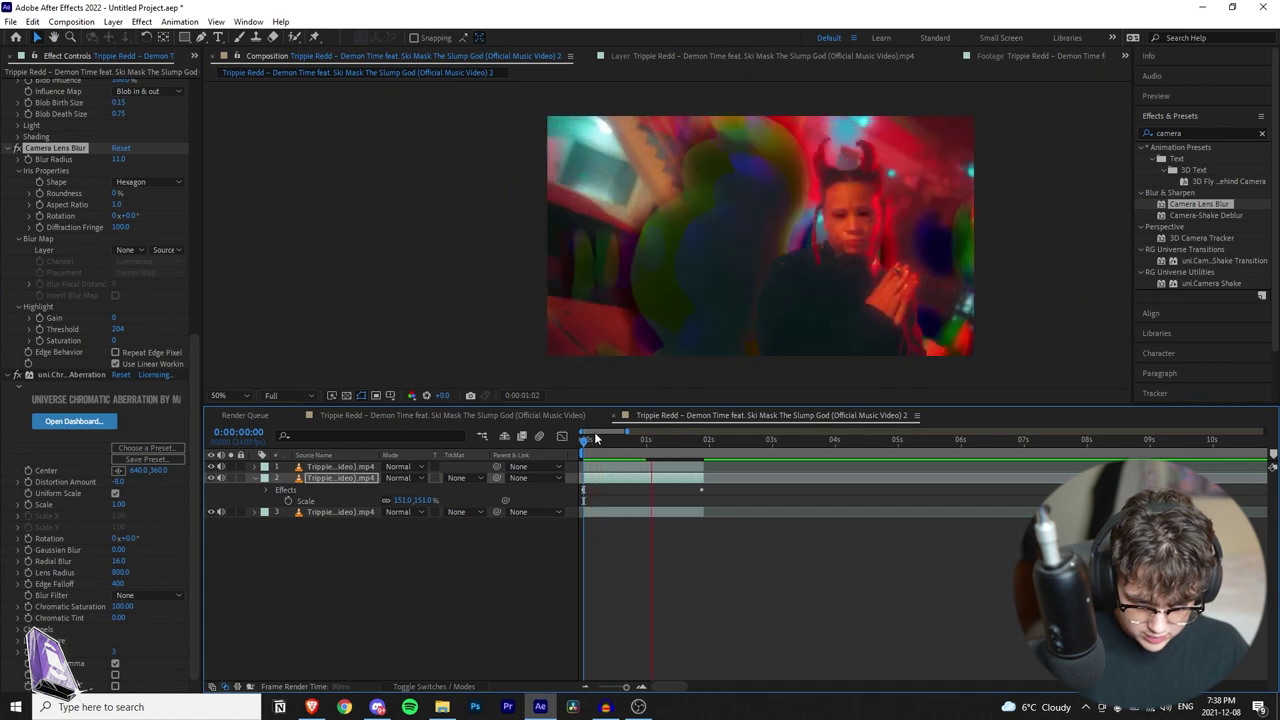
pyautogui.press('space')
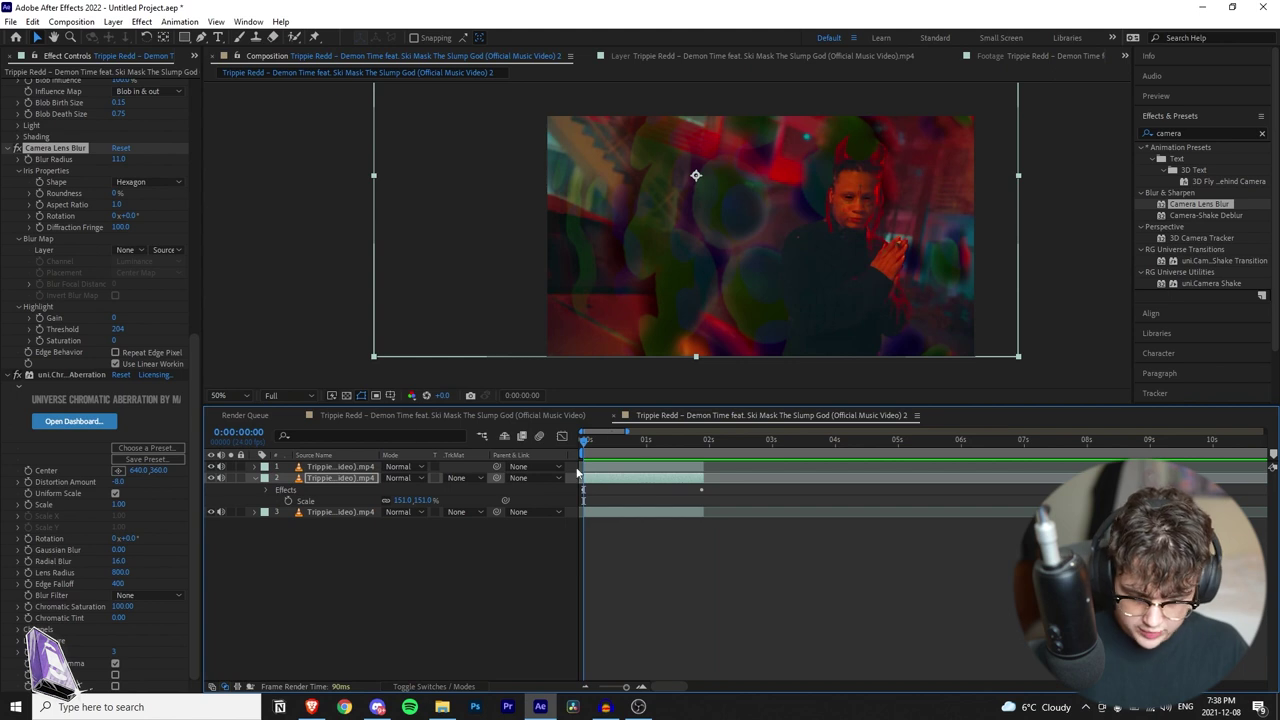
# Step: Scale the middle layer to 125% and shift it slightly down and right behind the subject
pyautogui.click(403, 501)
pyautogui.moveTo(399, 500); pyautogui.dragTo(373, 501)
pyautogui.press('o')
pyautogui.press('Home')
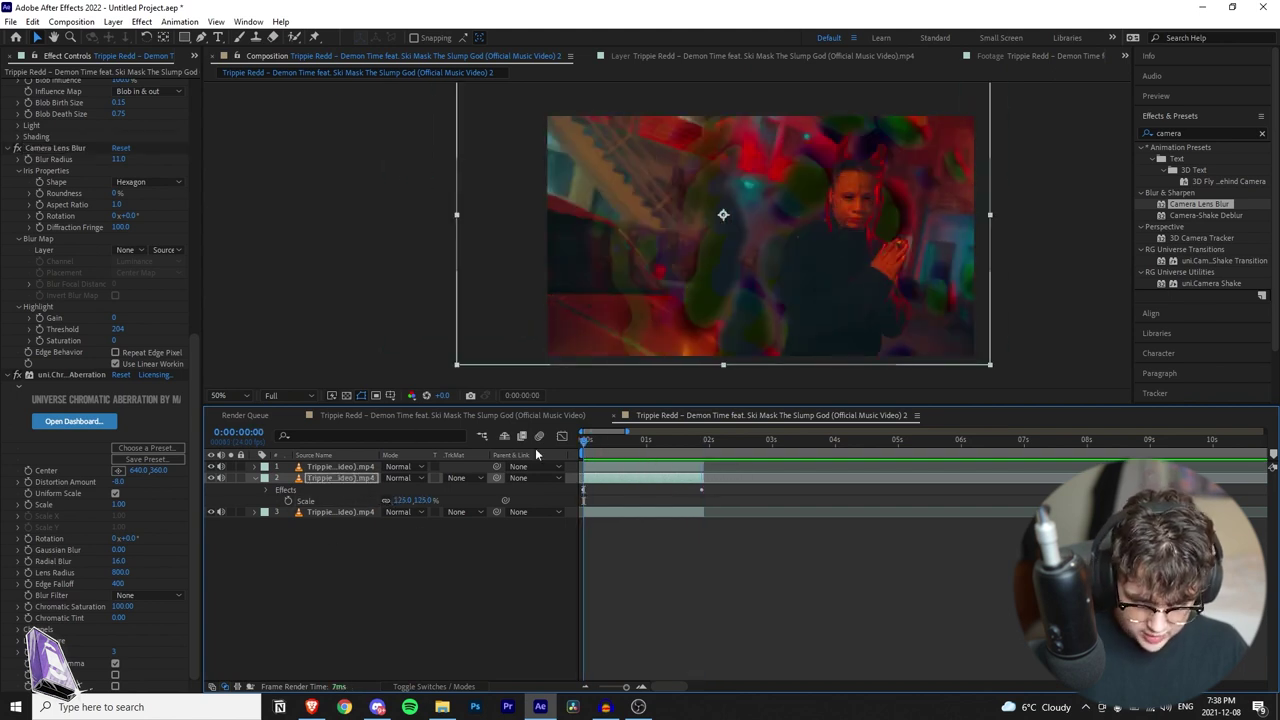
# Step: Apply the S_Flicker effect to the middle layer and place it above CC Mr. Mercury in the effect order
pyautogui.click(1200, 133)
pyautogui.write('flicker')
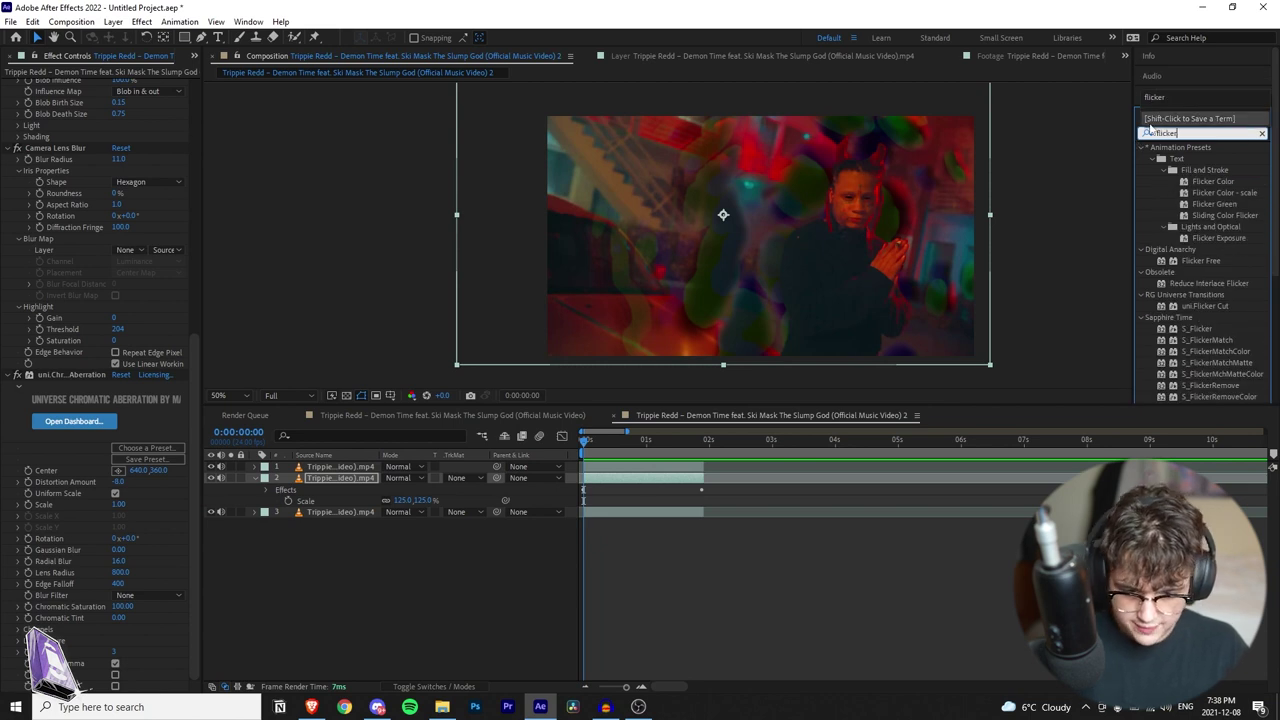
pyautogui.moveTo(585, 448); pyautogui.dragTo(606, 450)
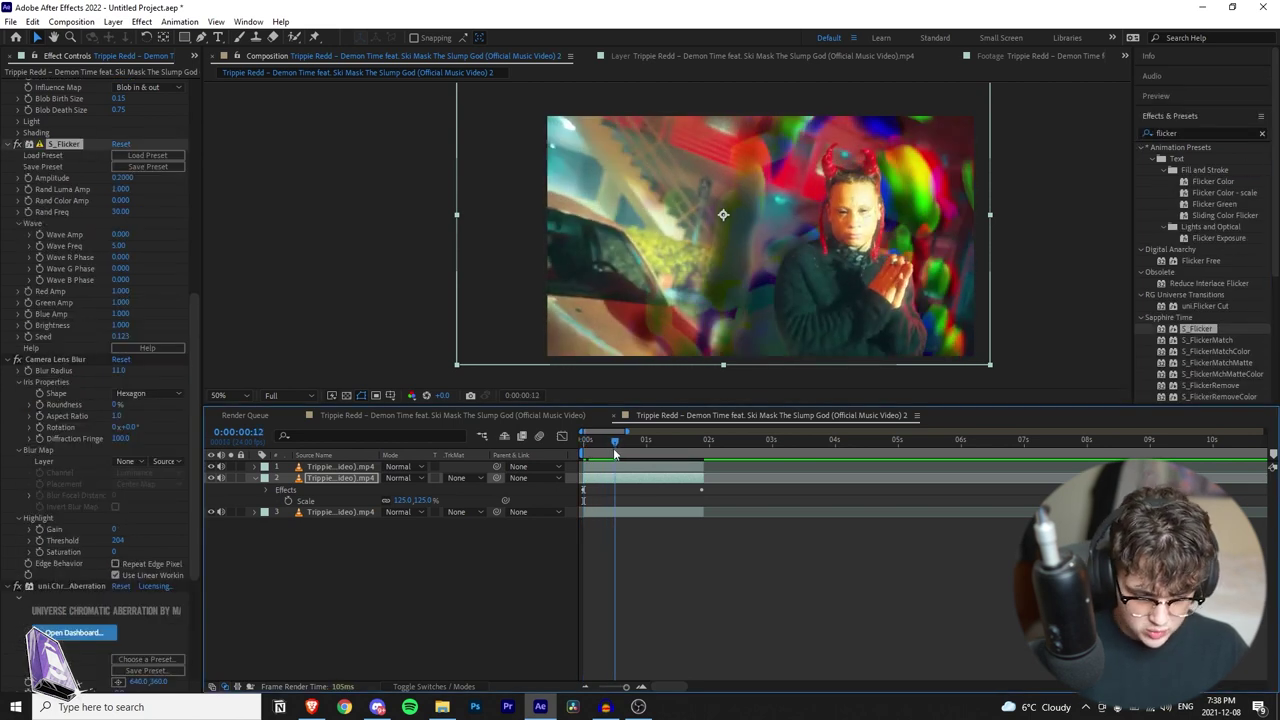
pyautogui.scroll(3, 88, 305)
pyautogui.scroll(3, 98, 340)
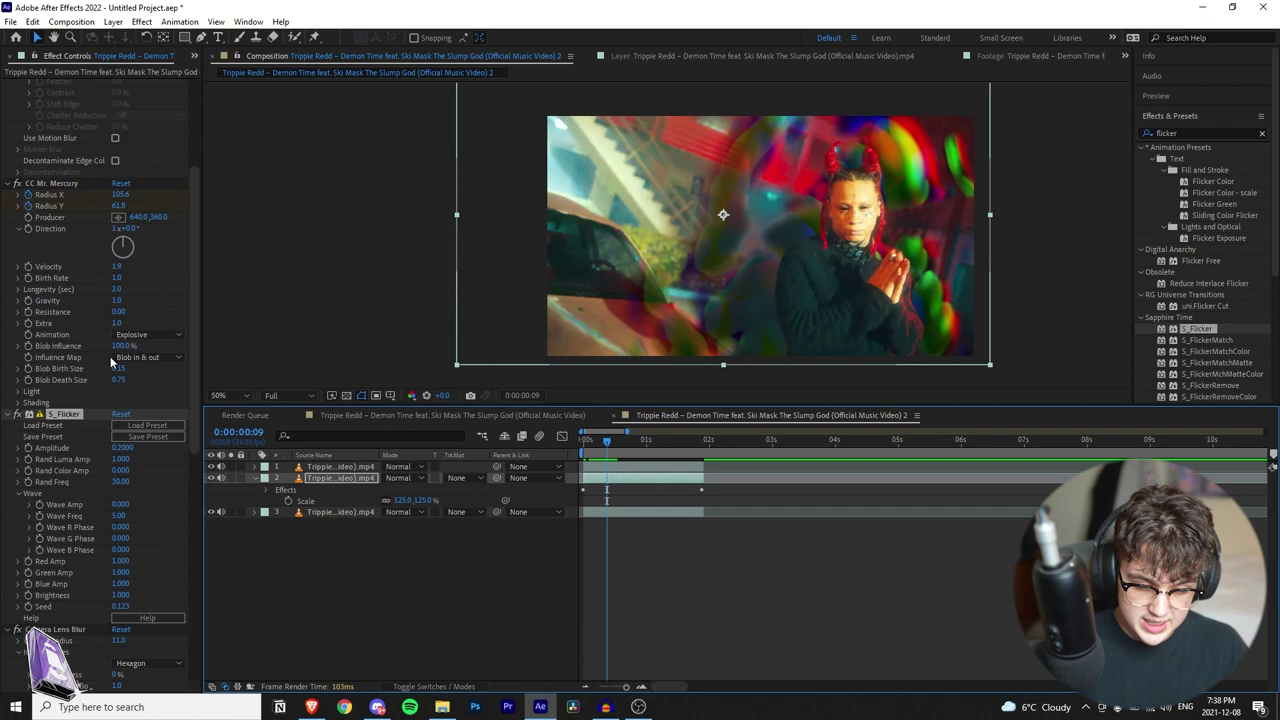
pyautogui.moveTo(68, 414); pyautogui.dragTo(76, 186)
pyautogui.scroll(2, 57, 243)
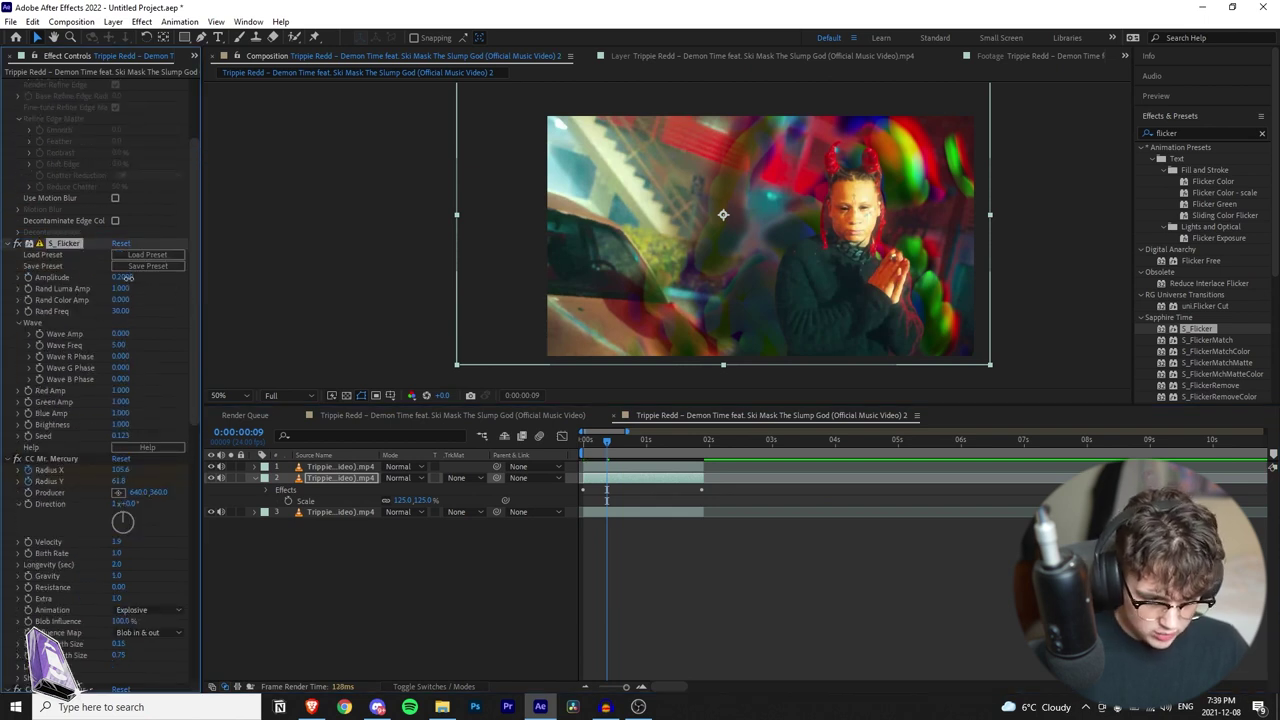
# Step: Set S_Flicker's Amplitude to 0.6600 and play back the flickering blobs
pyautogui.moveTo(142, 277); pyautogui.dragTo(162, 281)
pyautogui.press('space')
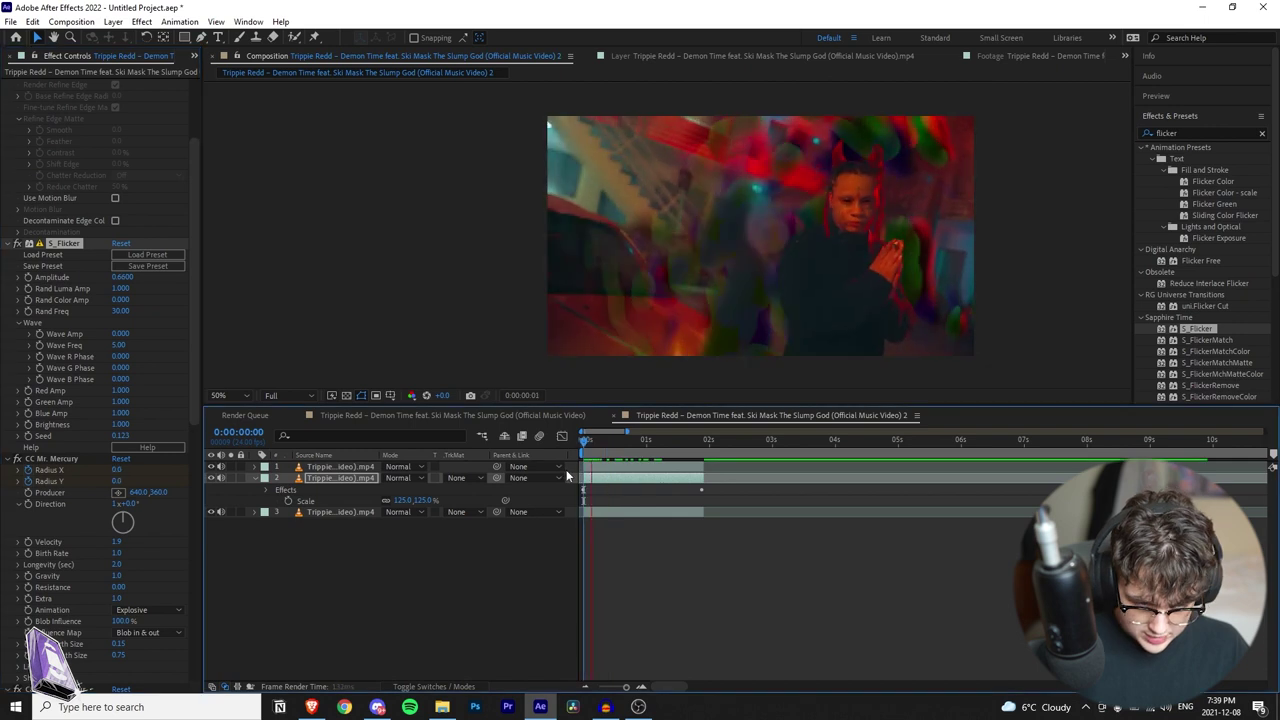
pyautogui.press('space')
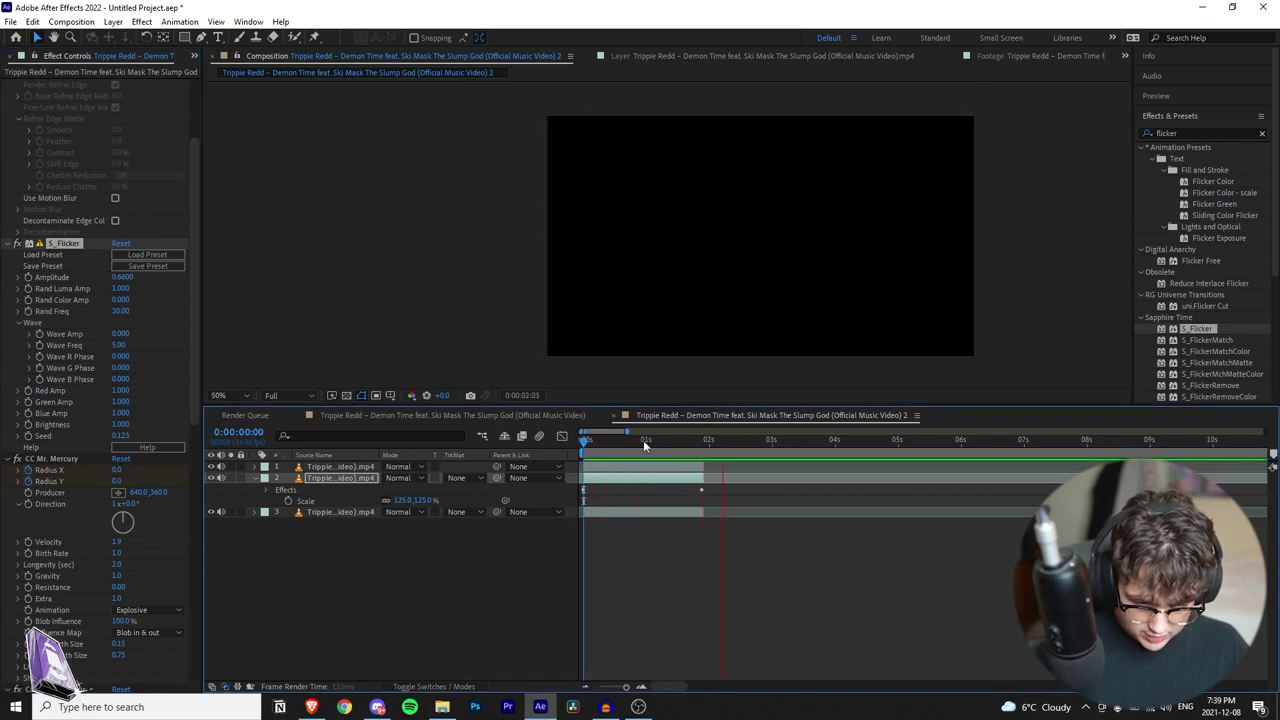
# Step: Apply the uni.Heatwave effect to the middle layer, above S_Flicker
pyautogui.moveTo(1187, 134); pyautogui.dragTo(1114, 150)
pyautogui.write('heat')
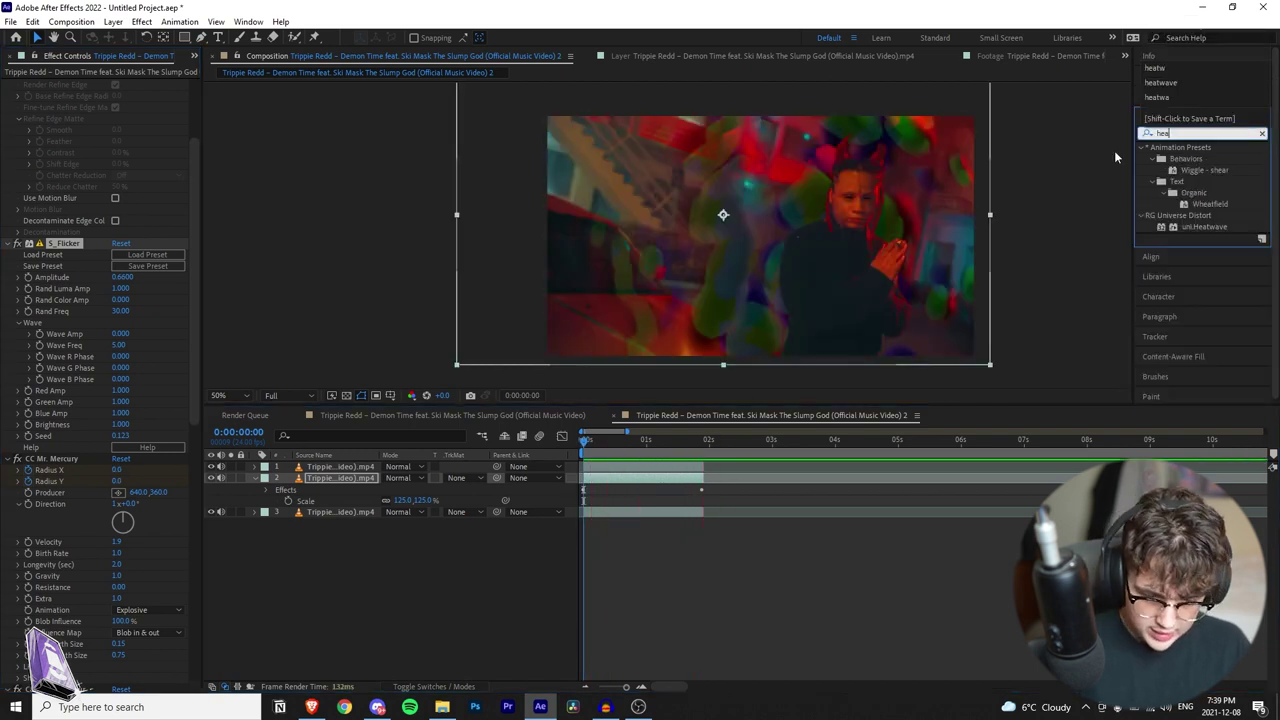
pyautogui.moveTo(1188, 205); pyautogui.dragTo(115, 203)
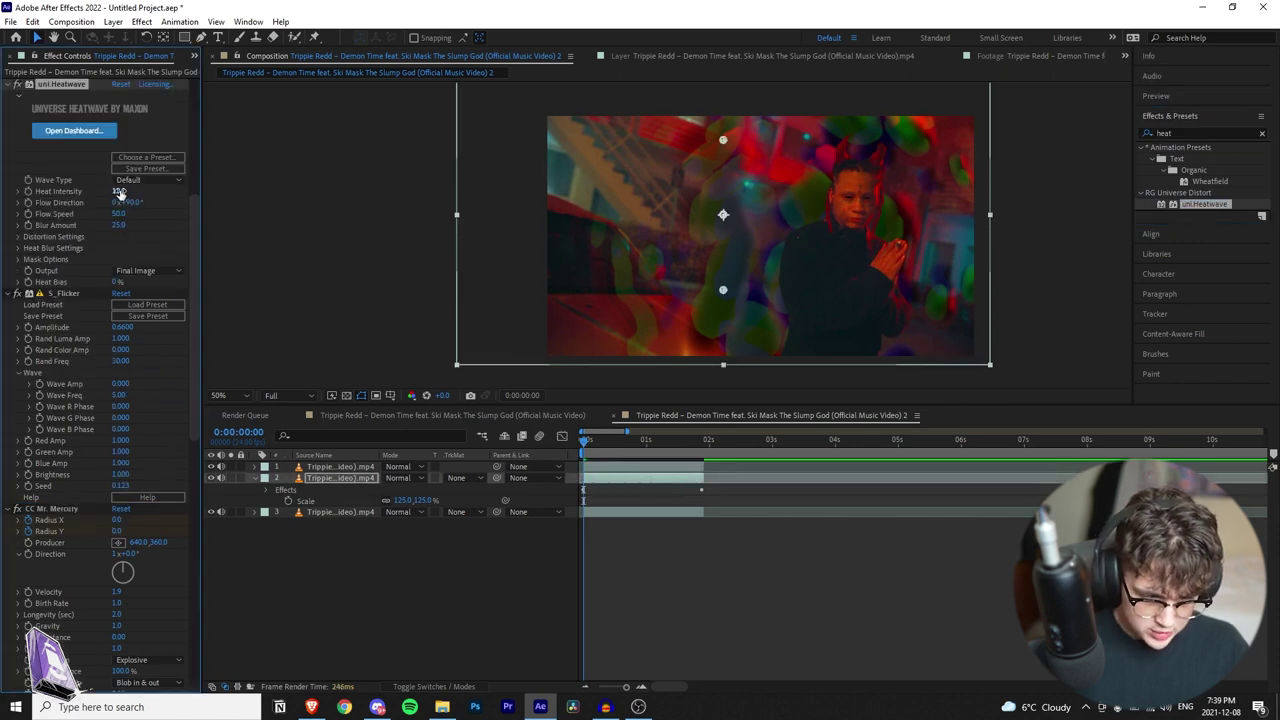
# Step: Set the Heatwave's Heat Intensity, Flow Speed and Blur Amount to 100.0 and check the distortion at several frames
pyautogui.moveTo(490, 182); pyautogui.dragTo(478, 190)
pyautogui.moveTo(121, 214); pyautogui.dragTo(466, 235)
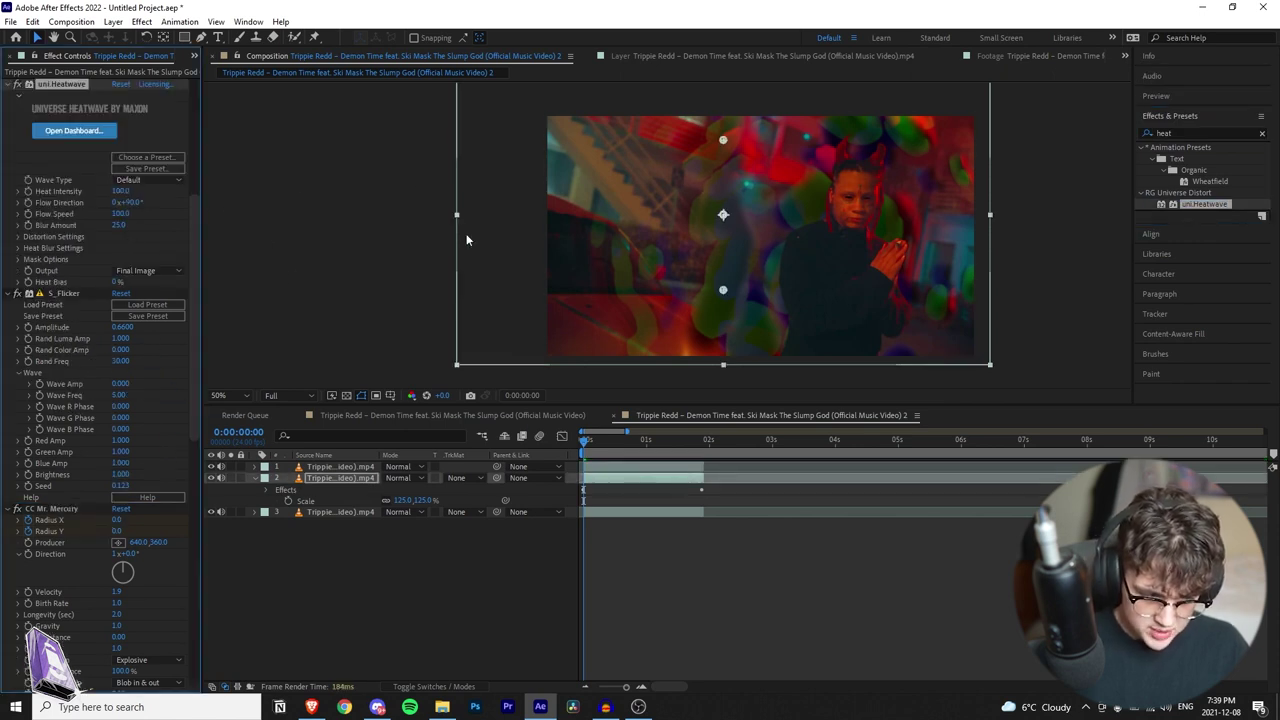
pyautogui.click(608, 442)
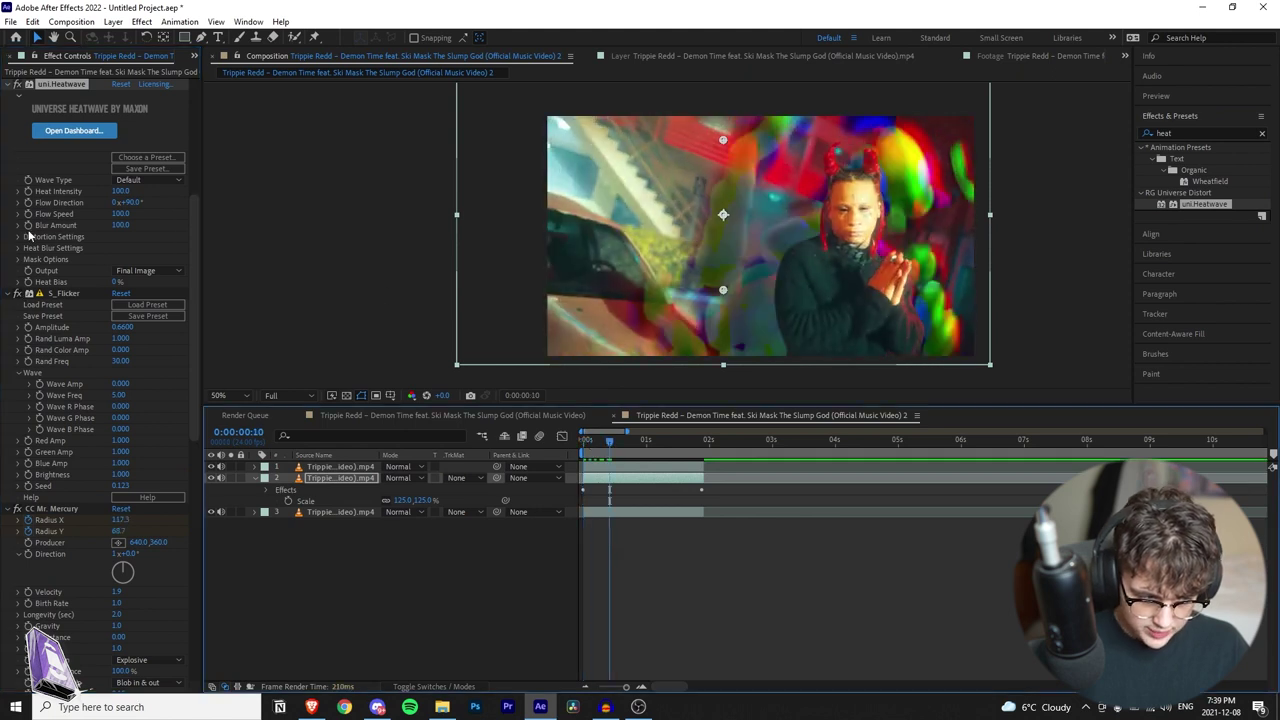
pyautogui.scroll(1, 30, 235)
pyautogui.press('.')
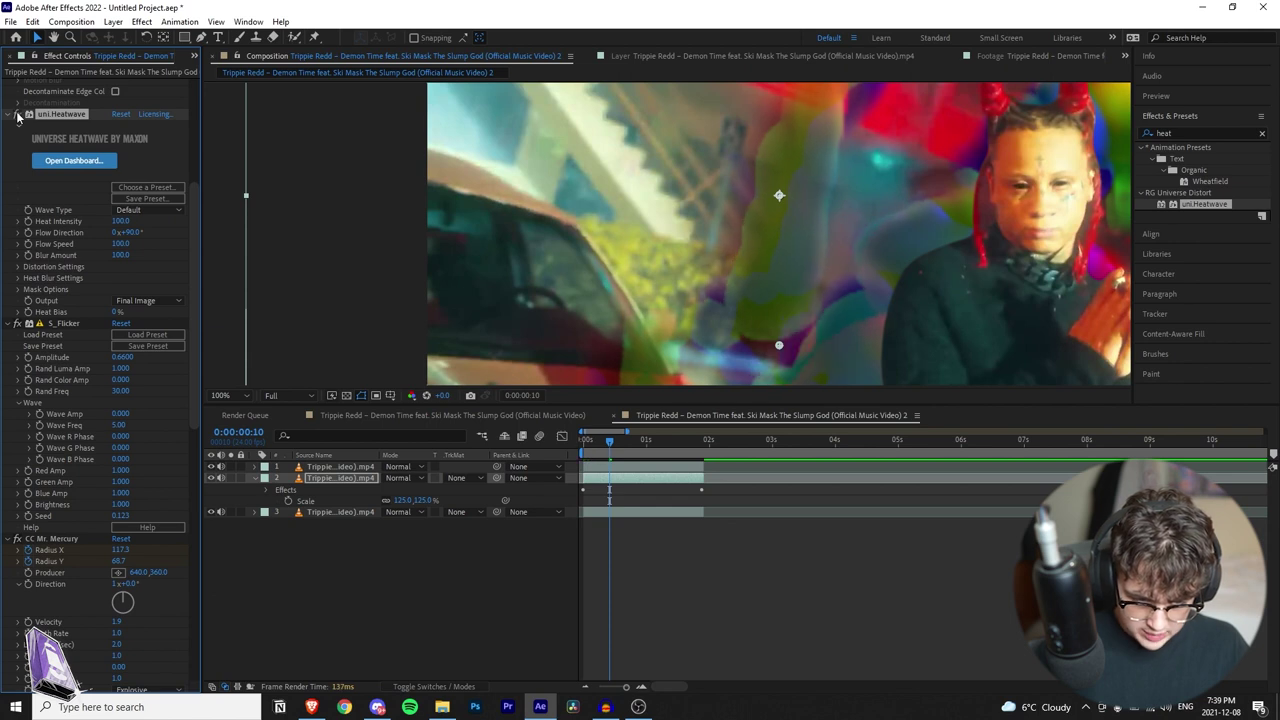
pyautogui.moveTo(610, 444); pyautogui.dragTo(641, 447)
pyautogui.press(',')
# Step: Apply the Color Balance (HLS) effect to the middle layer
pyautogui.click(1183, 134)
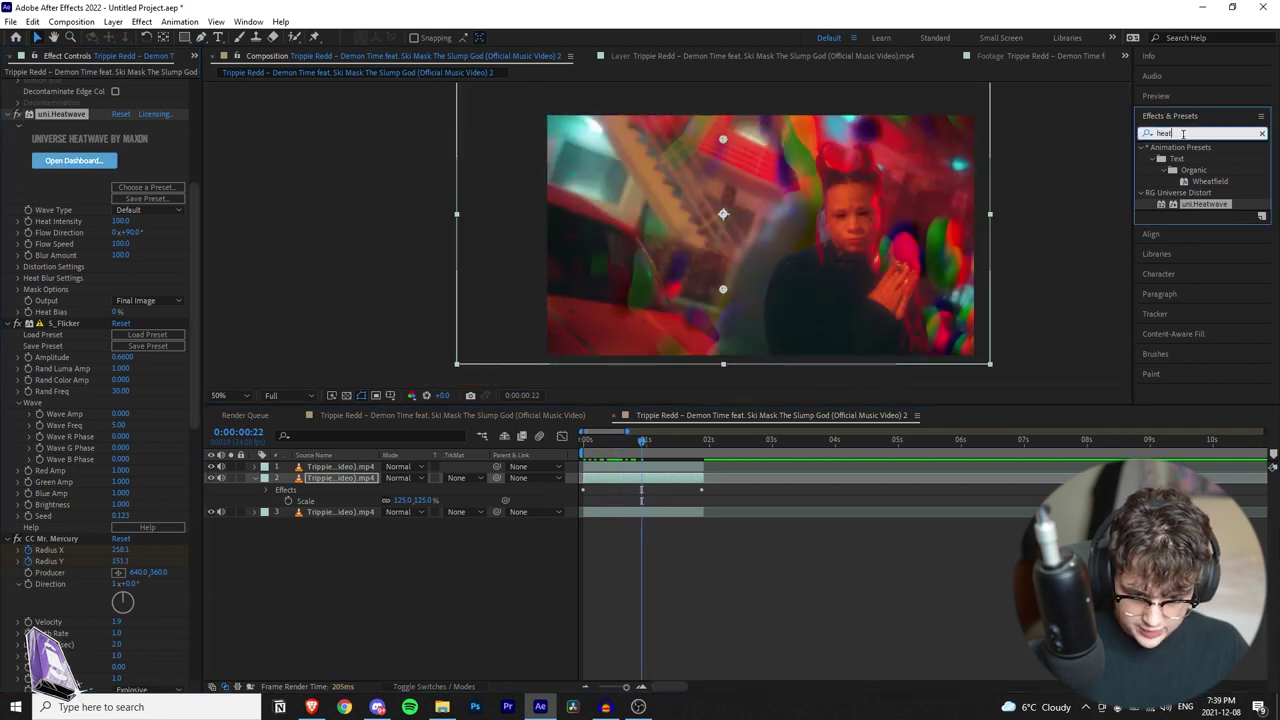
pyautogui.write('hls')
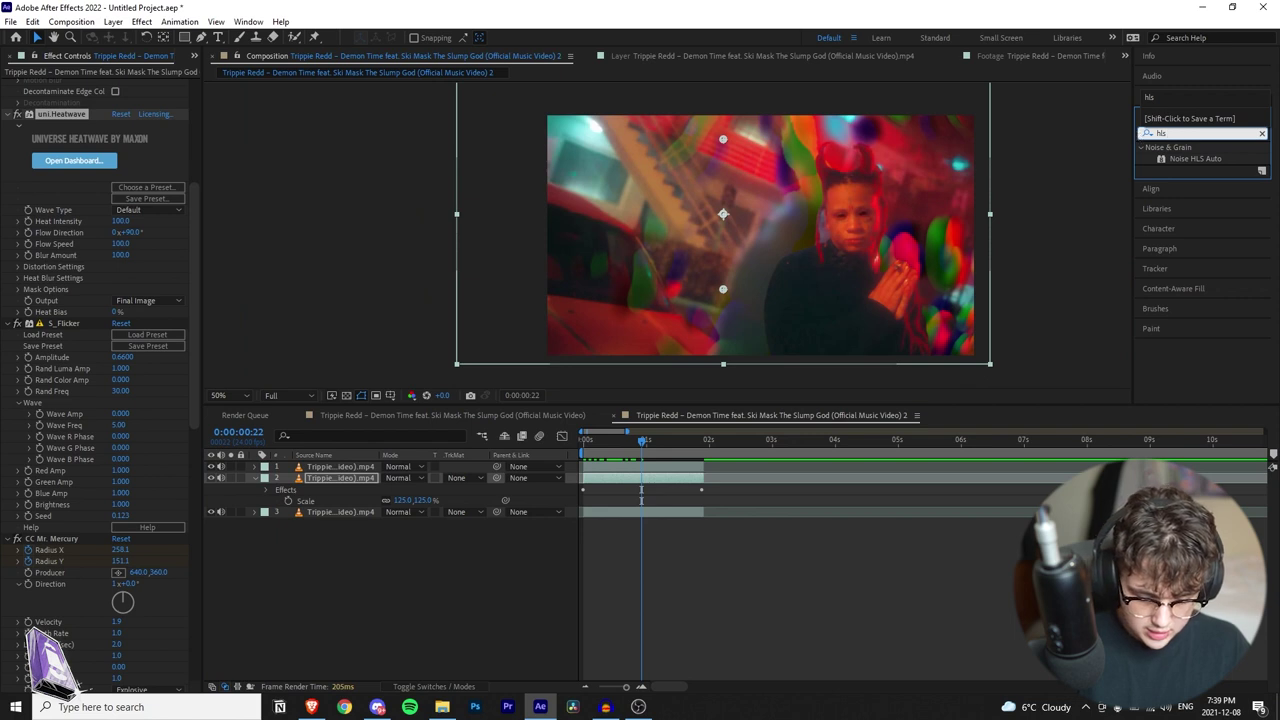
pyautogui.moveTo(1214, 159); pyautogui.dragTo(313, 480)
# Step: Keyframe the Color Balance Hue from 0° at the start to more than one full turn at 0:00:01:21 and play it back
pyautogui.moveTo(609, 443); pyautogui.dragTo(236, 578)
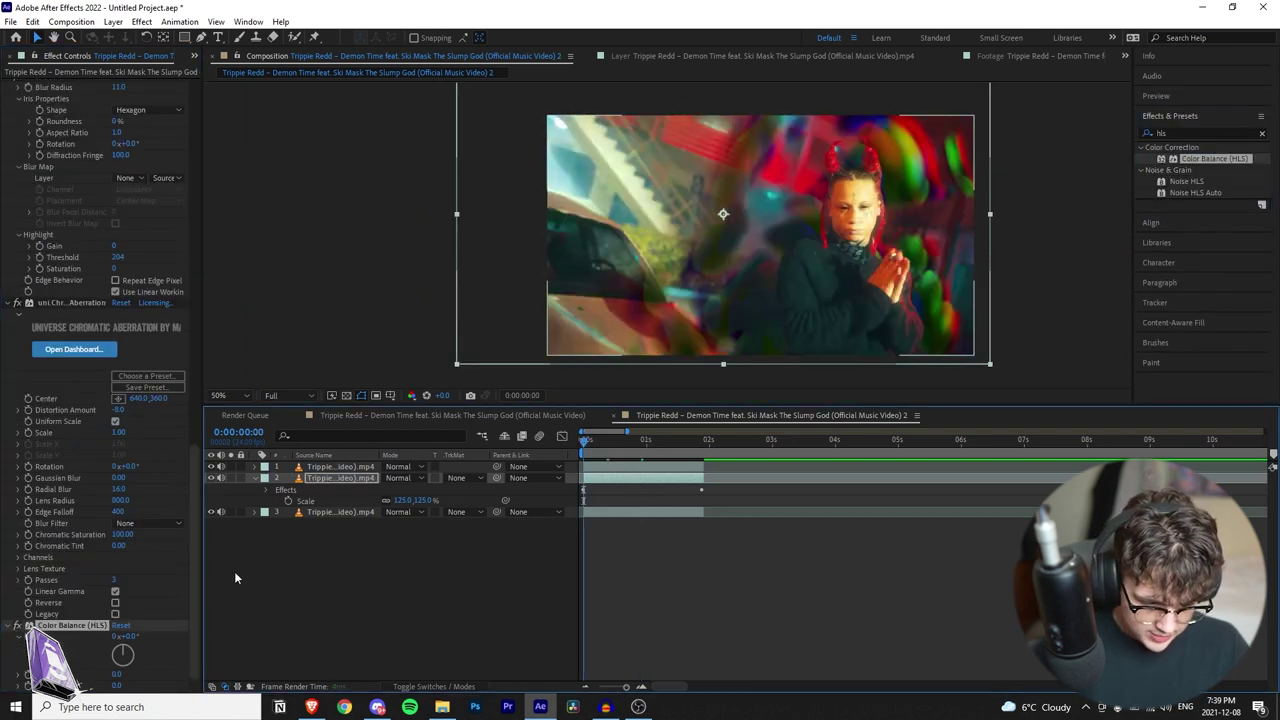
pyautogui.click(698, 442)
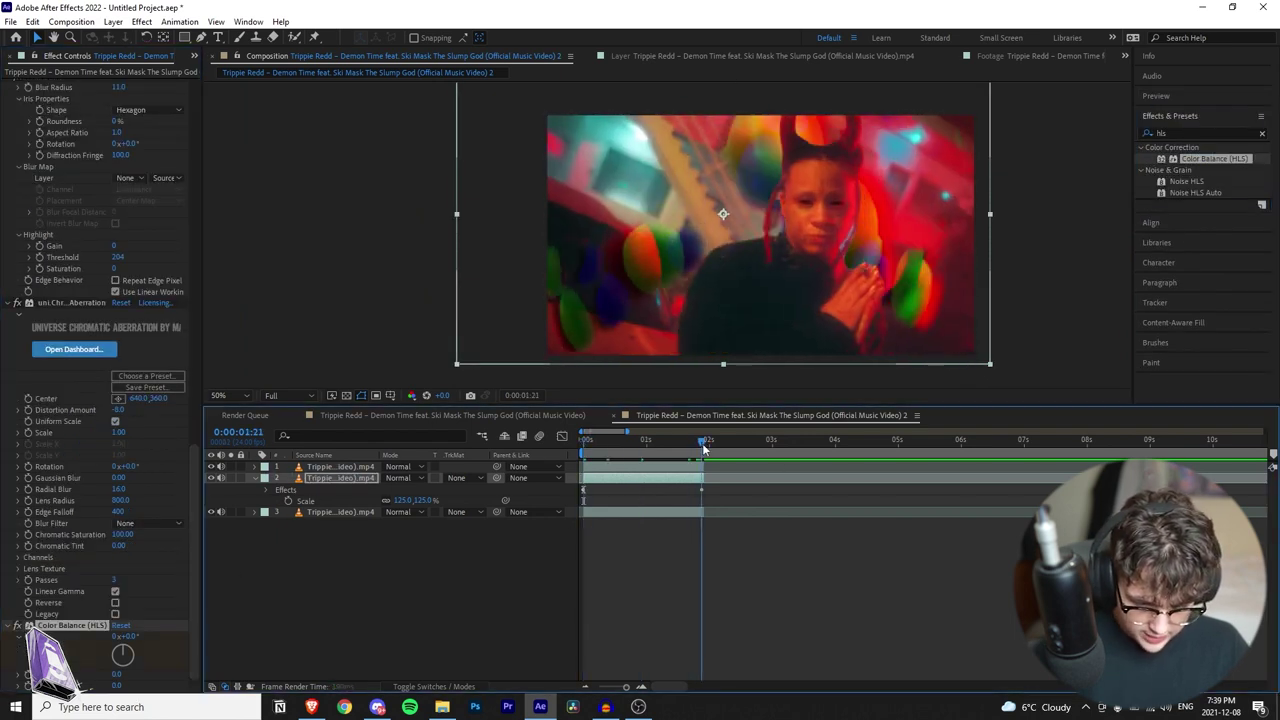
pyautogui.moveTo(128, 636); pyautogui.dragTo(500, 634)
pyautogui.moveTo(604, 442); pyautogui.dragTo(526, 457)
pyautogui.press('space')
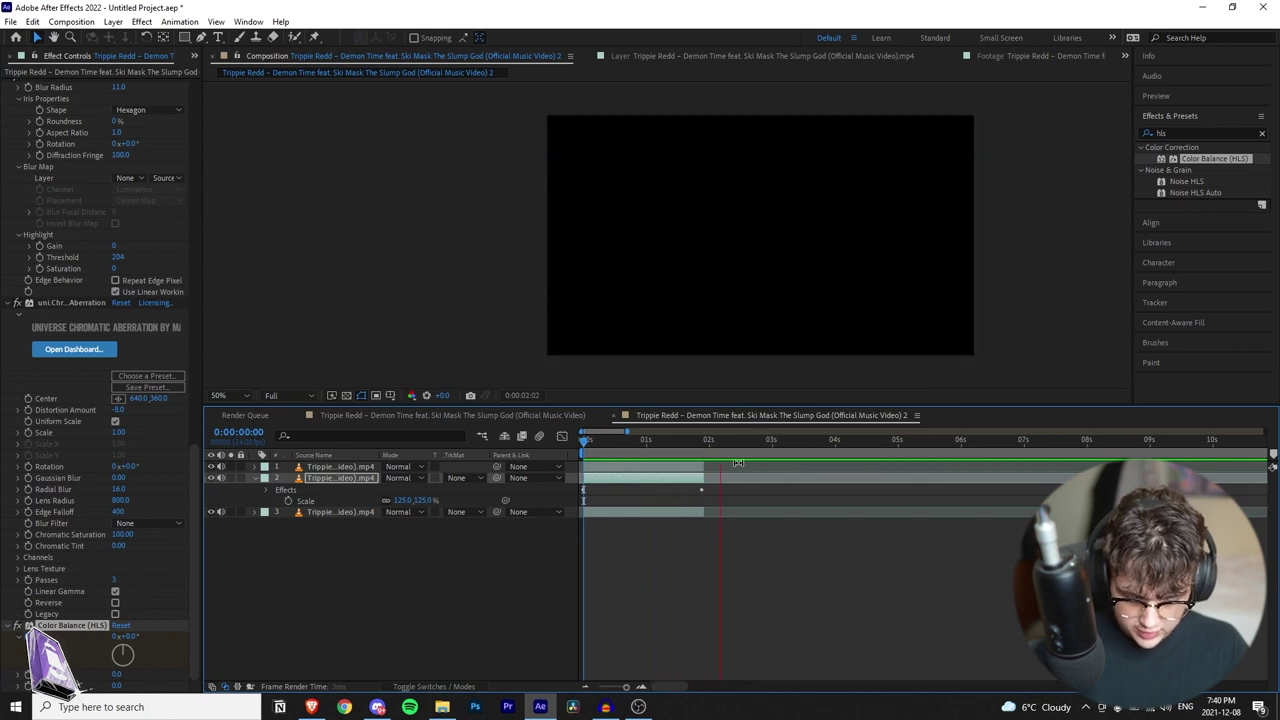
# Step: Raise the Hue keyframe at 0:00:01:21 to 3x+172.0° for faster colour cycling
pyautogui.press('k')
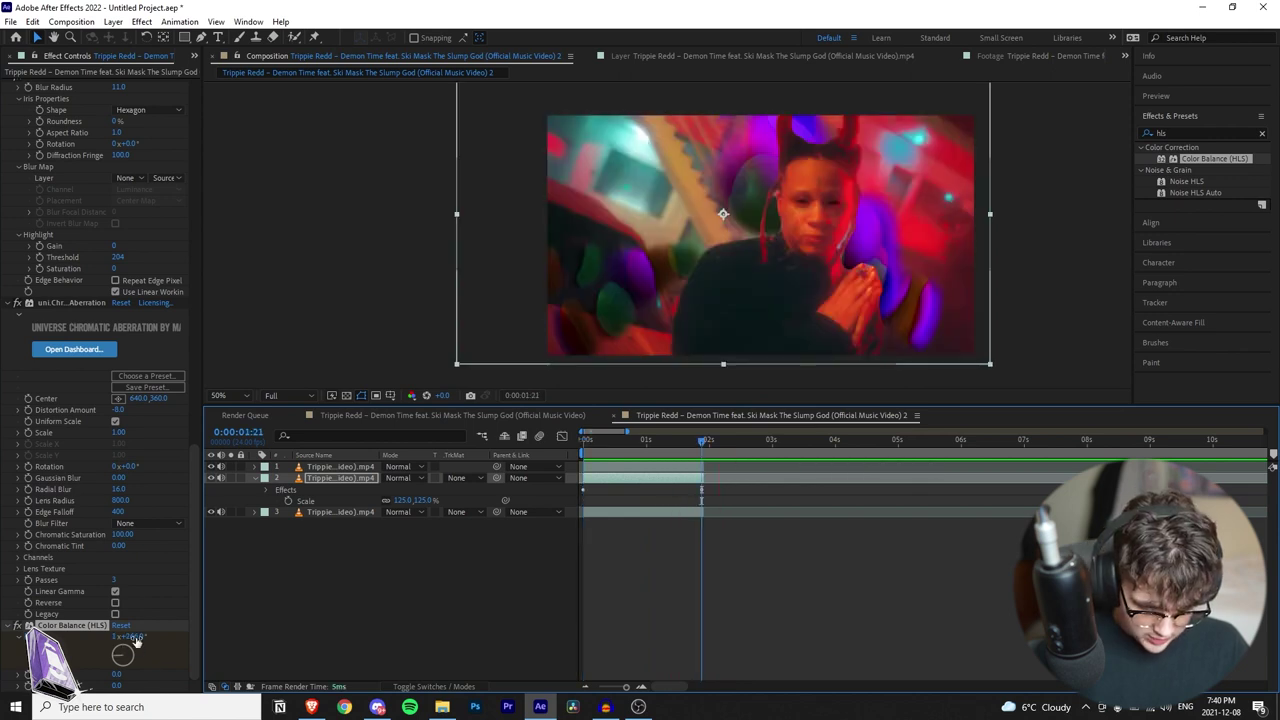
pyautogui.moveTo(137, 640); pyautogui.dragTo(562, 644)
pyautogui.moveTo(634, 448); pyautogui.dragTo(495, 470)
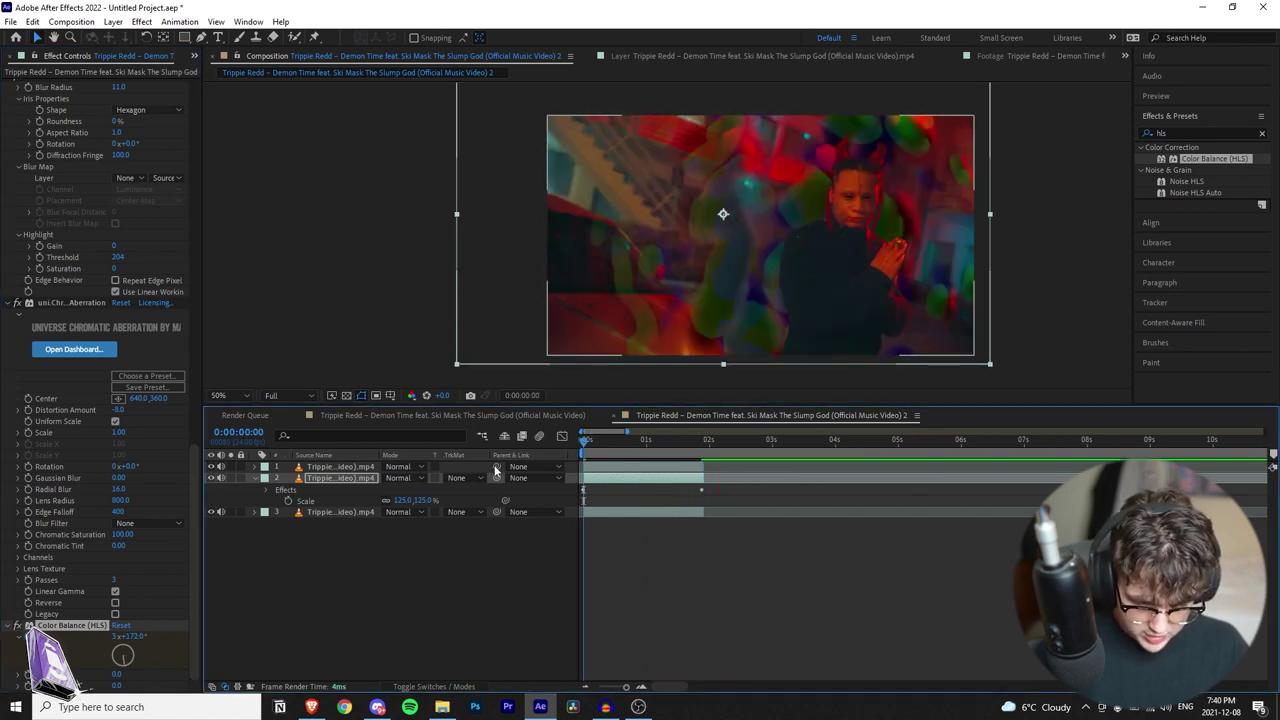
# Step: Apply the RSMB Pro motion blur effect to the middle layer, after Color Balance (HLS)
pyautogui.click(1165, 136)
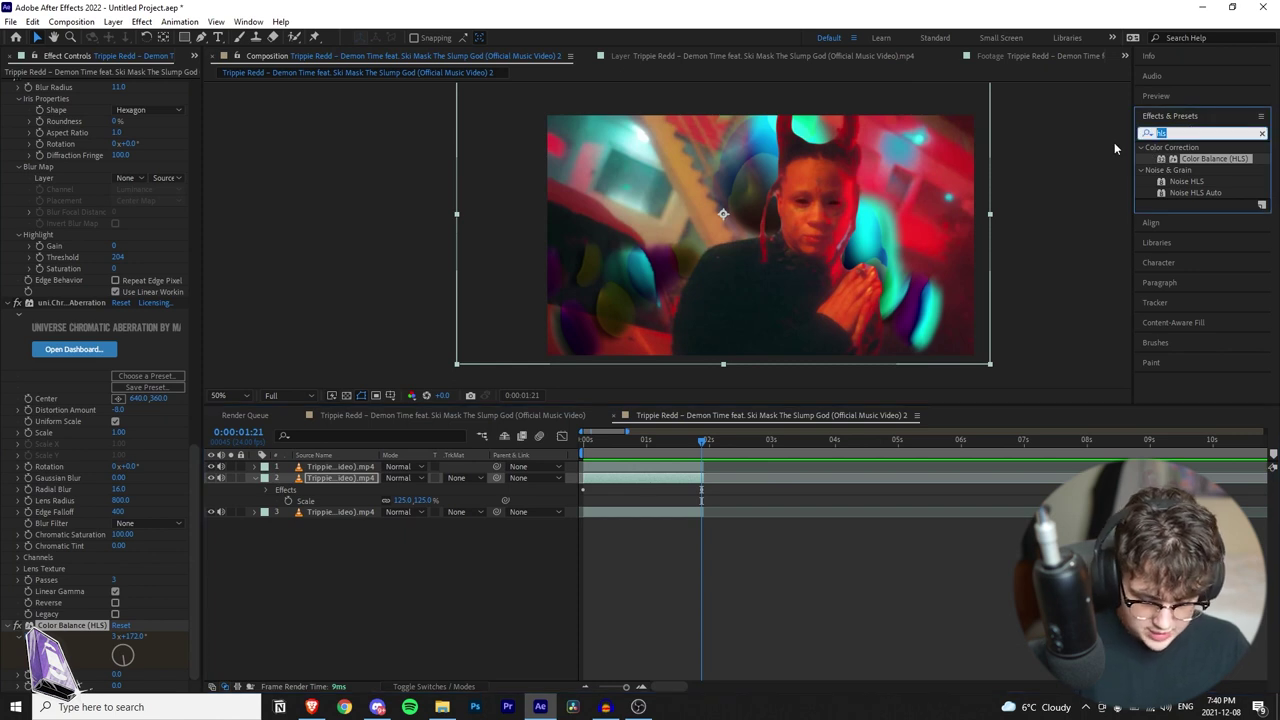
pyautogui.write('rsmb')
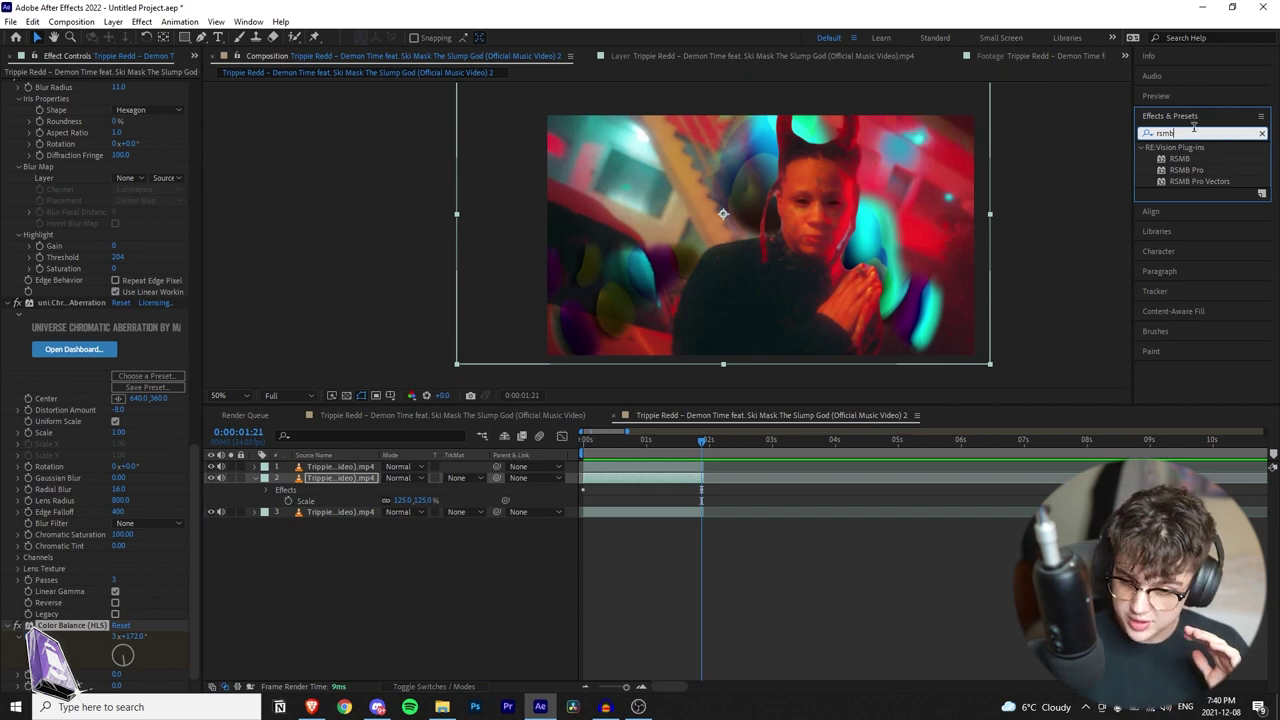
pyautogui.moveTo(1186, 170); pyautogui.dragTo(340, 478)
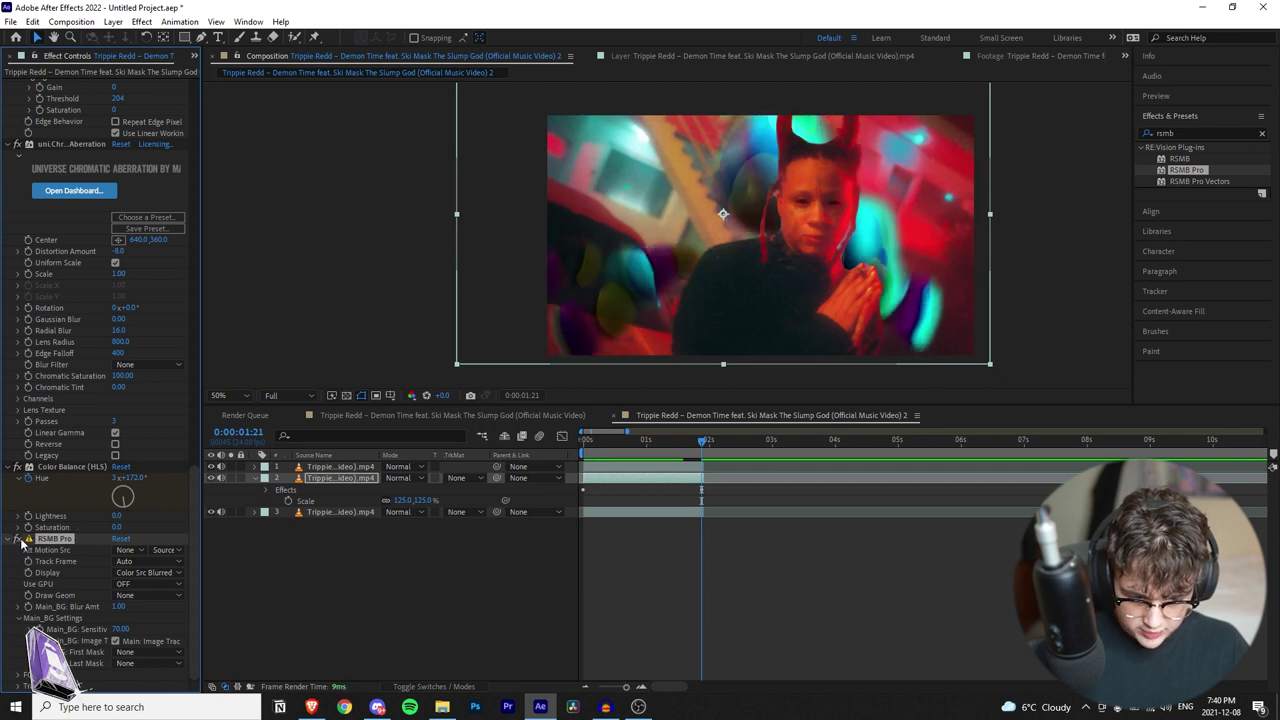
# Step: Compare the blobs up close with RSMB Pro switched off and on
pyautogui.press('/')
pyautogui.moveTo(627, 322); pyautogui.dragTo(673, 252)
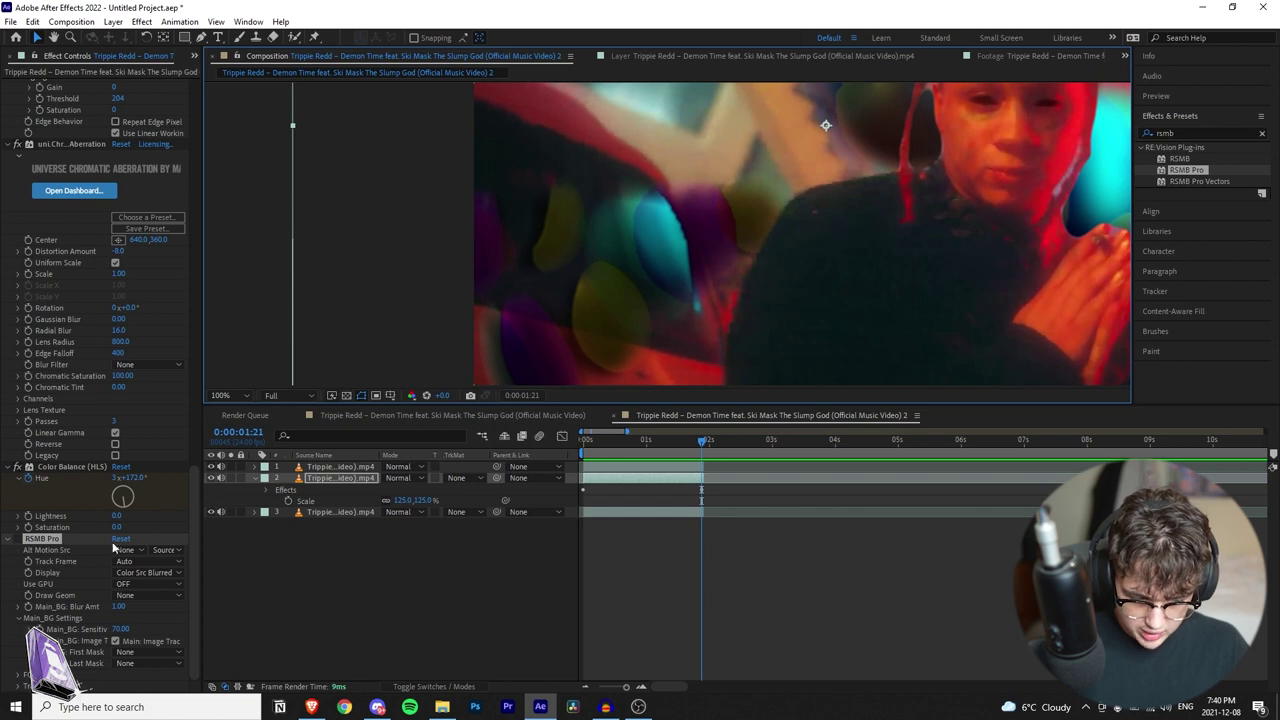
pyautogui.click(16, 539)
pyautogui.press(',')
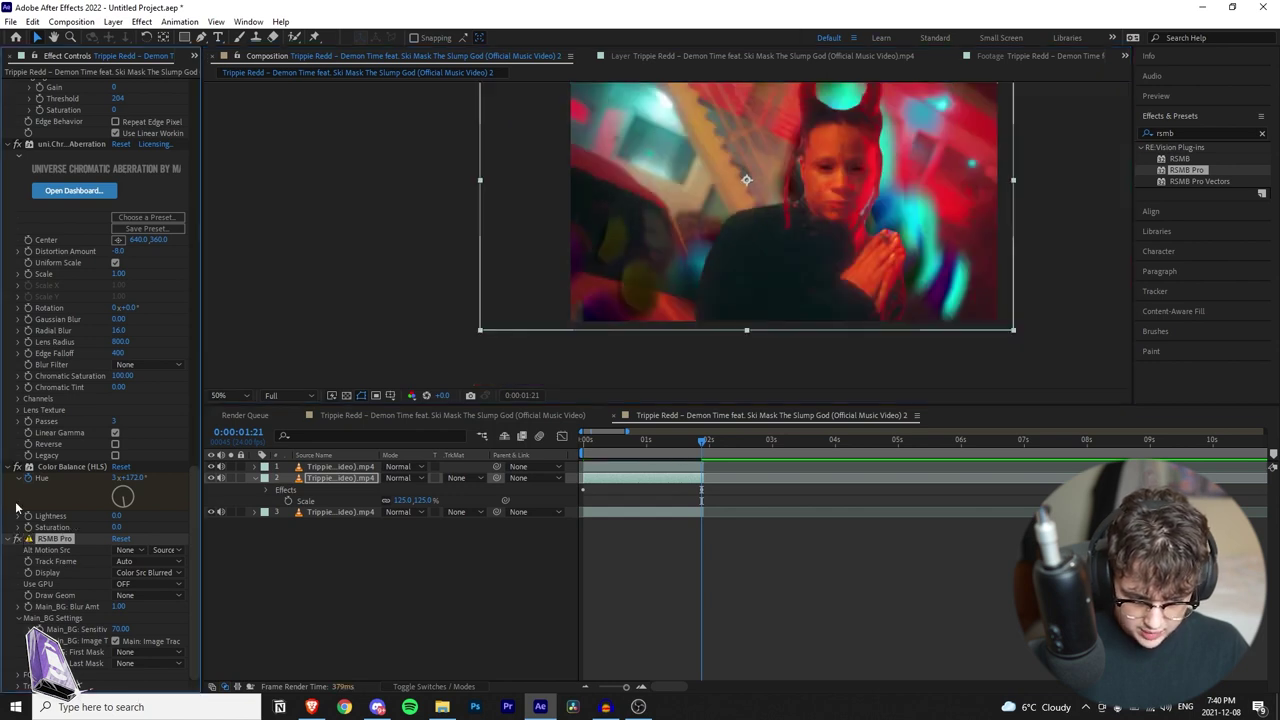
pyautogui.click(17, 539)
pyautogui.click(17, 539)
pyautogui.click(17, 539)
pyautogui.click(17, 539)
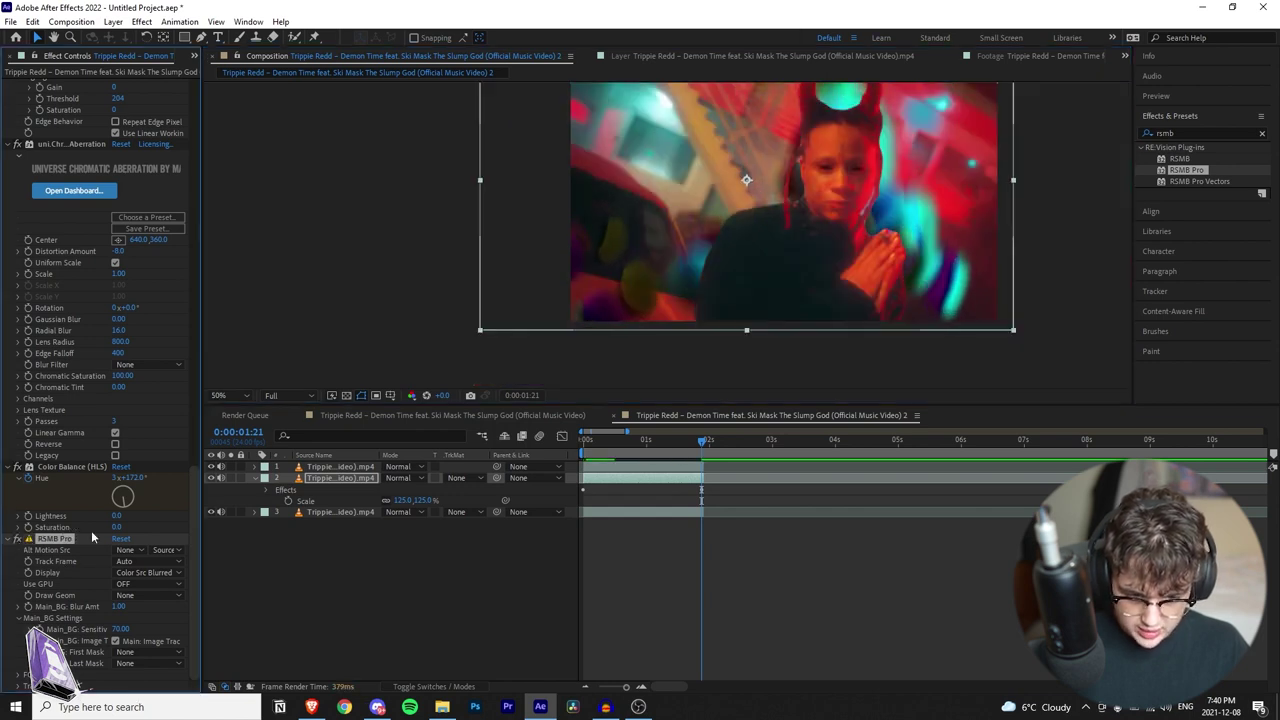
# Step: Play back the motion-blurred clip and apply Turbulent Displace to the middle layer, above the chromatic aberration
pyautogui.press('Home')
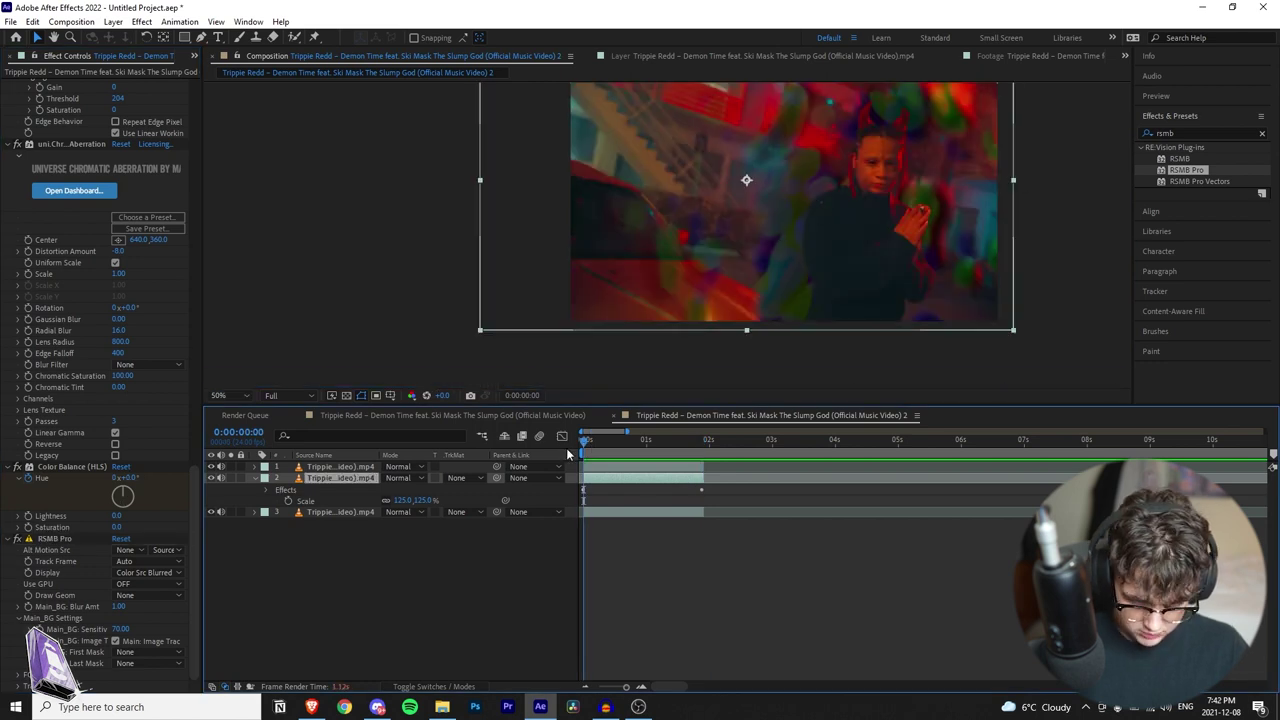
pyautogui.press('space')
pyautogui.press('space')
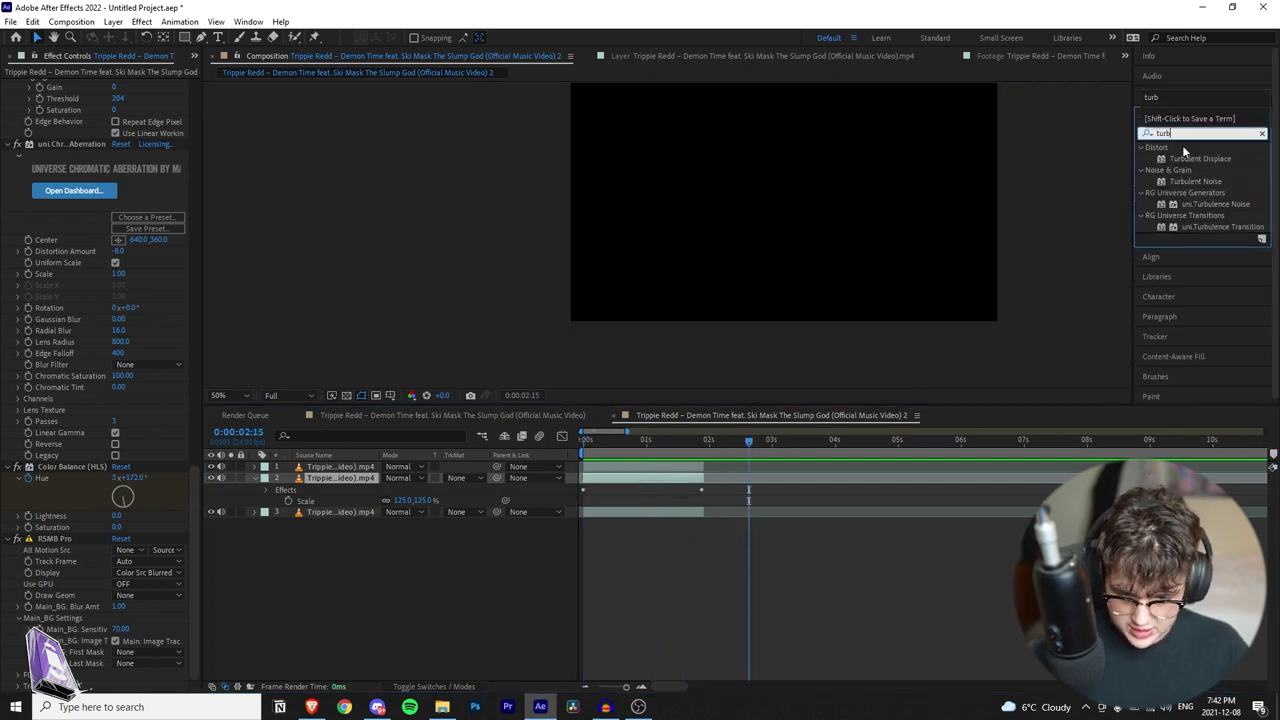
pyautogui.moveTo(1200, 158); pyautogui.dragTo(69, 135)
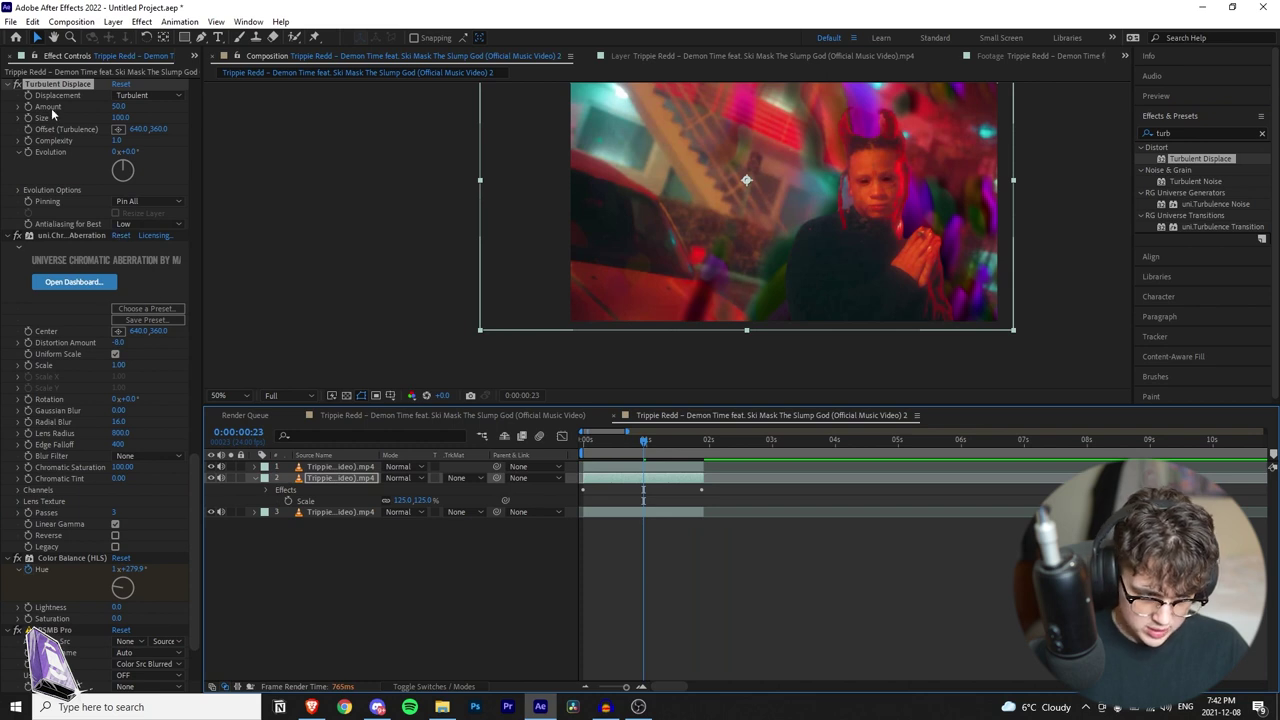
# Step: Set Turbulent Displace's Amount to -165 and start keyframing Amount and Evolution at the first frame
pyautogui.moveTo(120, 107); pyautogui.dragTo(4, 116)
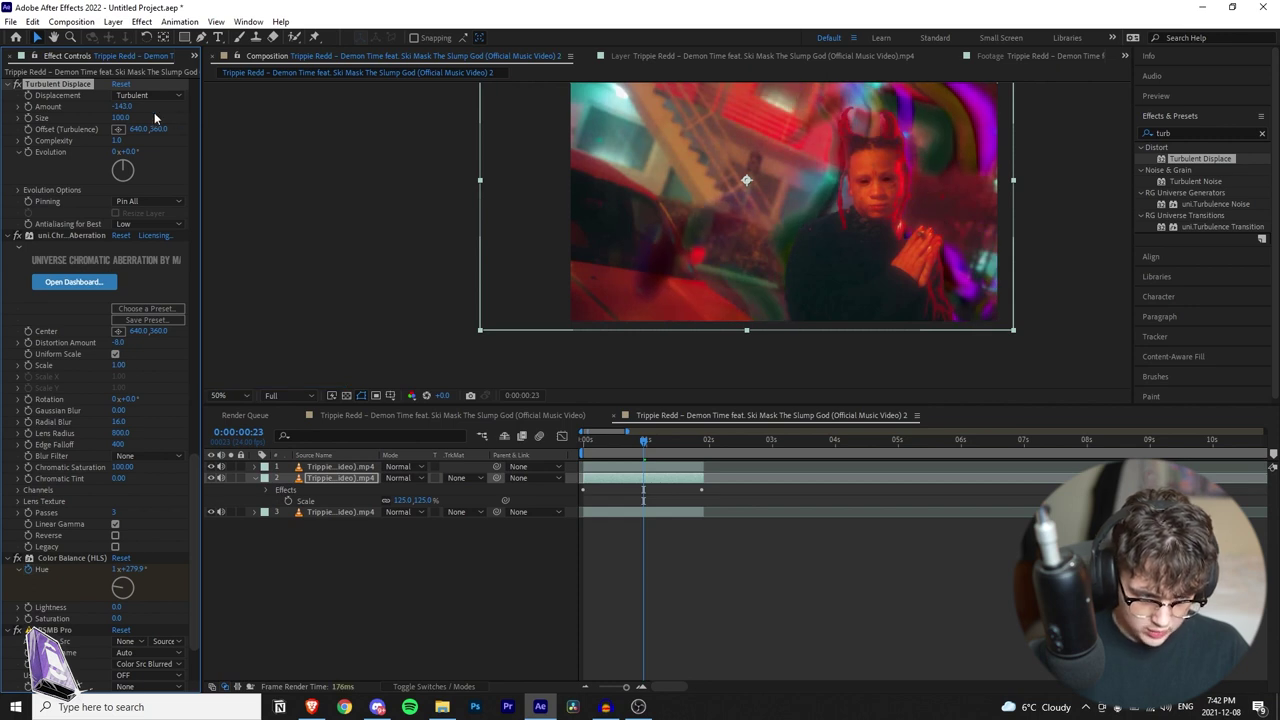
pyautogui.moveTo(122, 106)
pyautogui.mouseDown()
pyautogui.moveTo(180, 107)
pyautogui.moveTo(107, 106)
pyautogui.mouseUp()
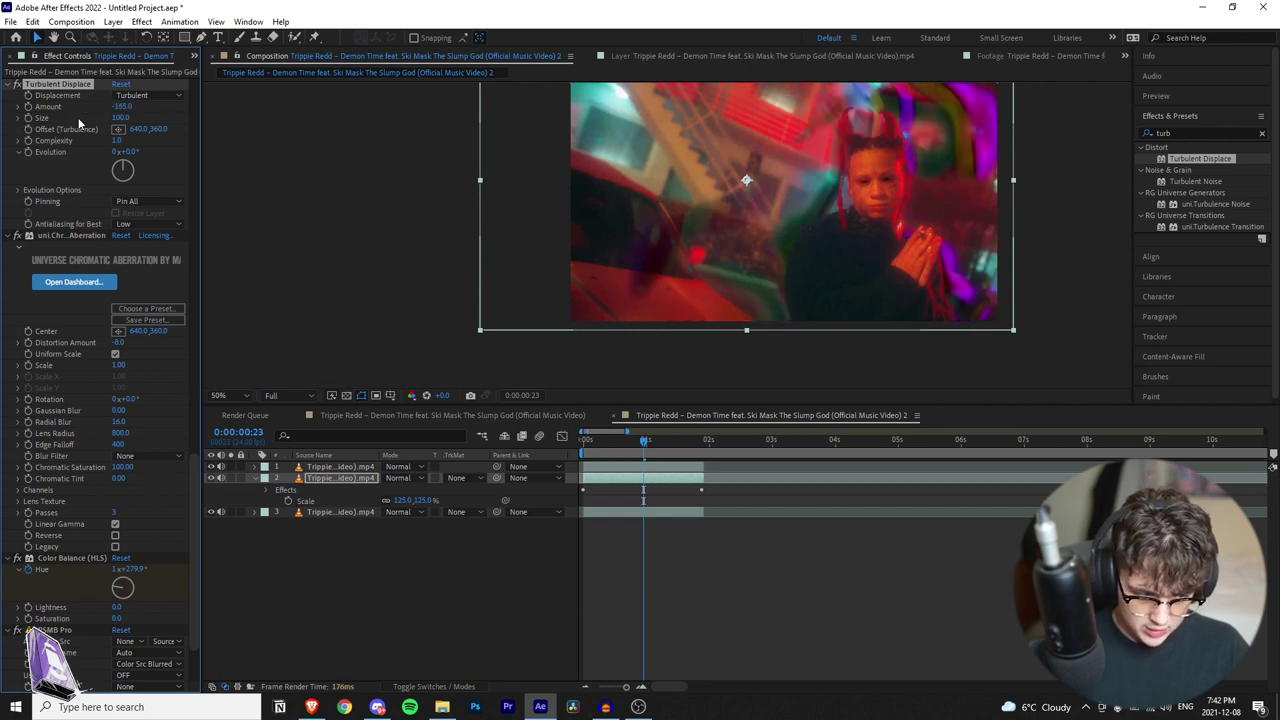
pyautogui.press('Home')
pyautogui.click(28, 107)
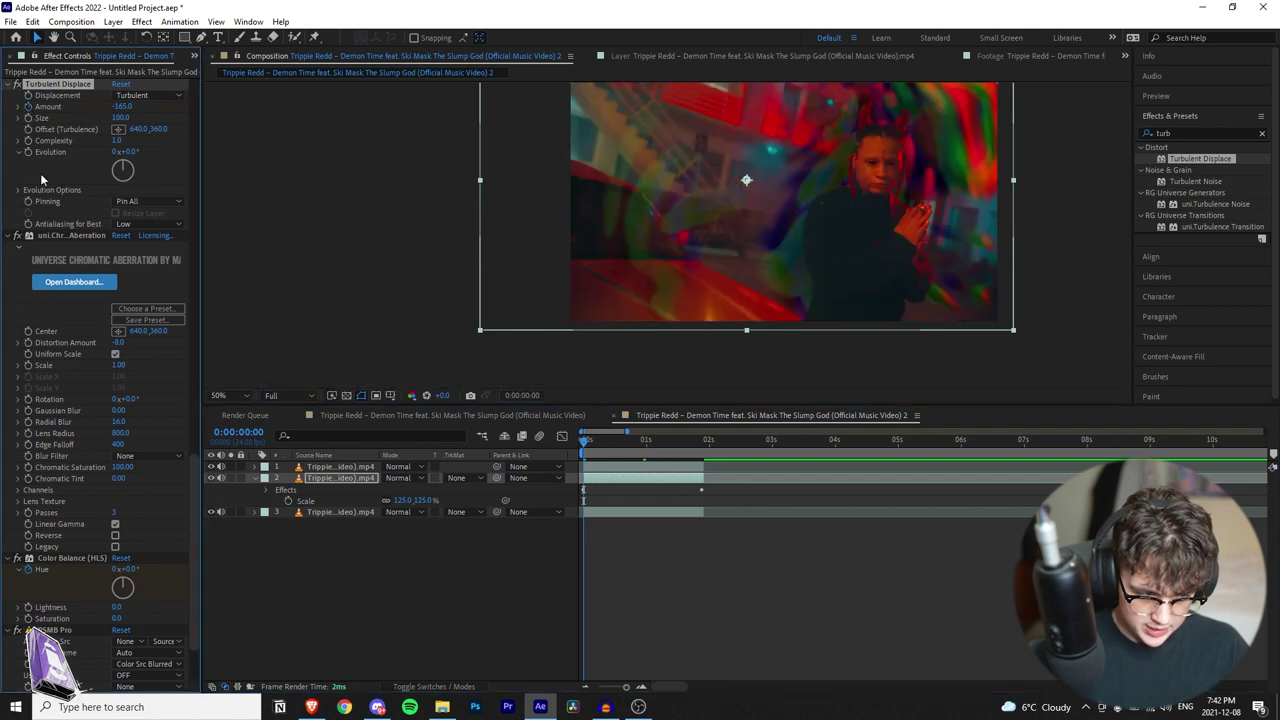
# Step: At 0:00:01:21, keyframe the Turbulent Displace Amount at 169 and Evolution at 3x+10.0°
pyautogui.click(701, 441)
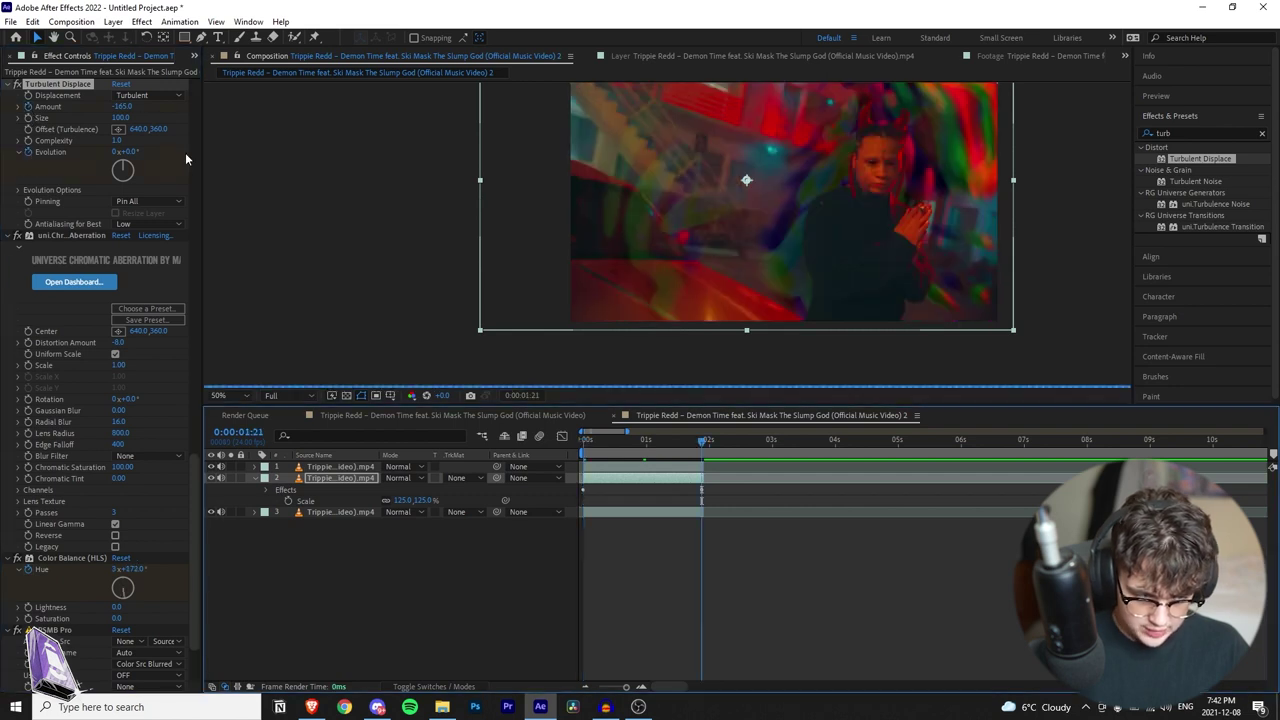
pyautogui.moveTo(126, 113); pyautogui.dragTo(357, 118)
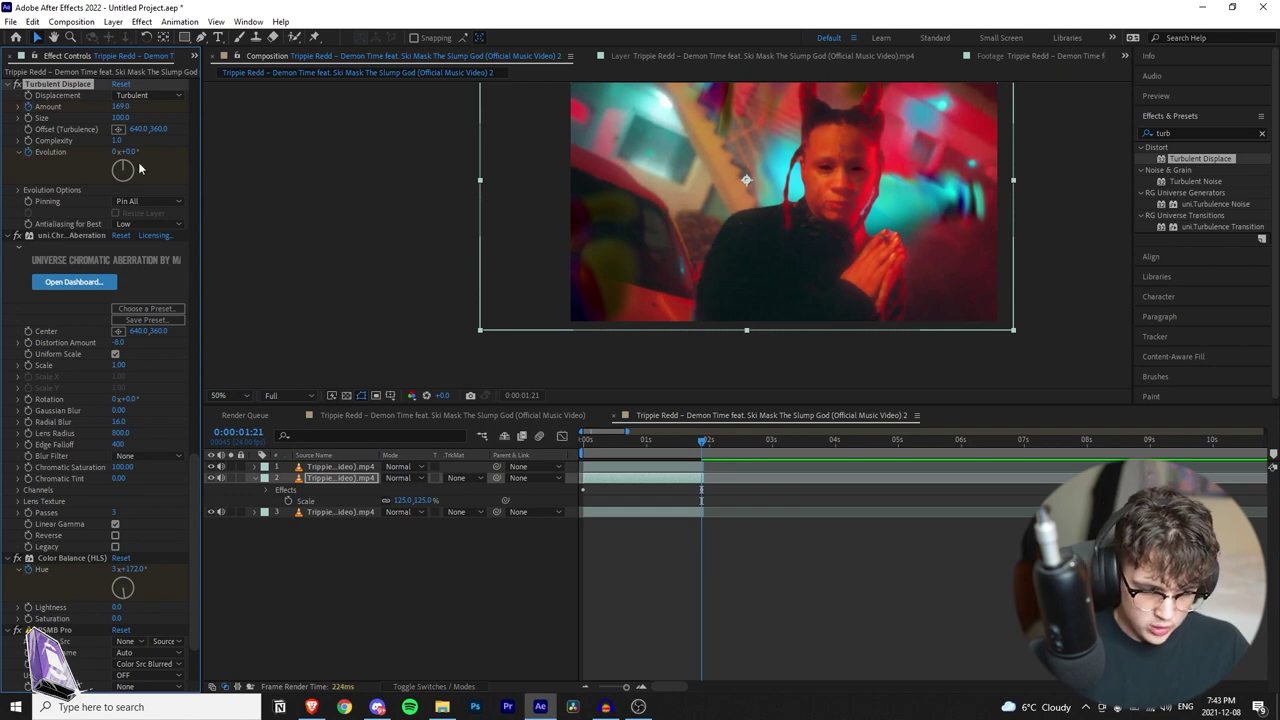
pyautogui.moveTo(126, 152); pyautogui.dragTo(331, 157)
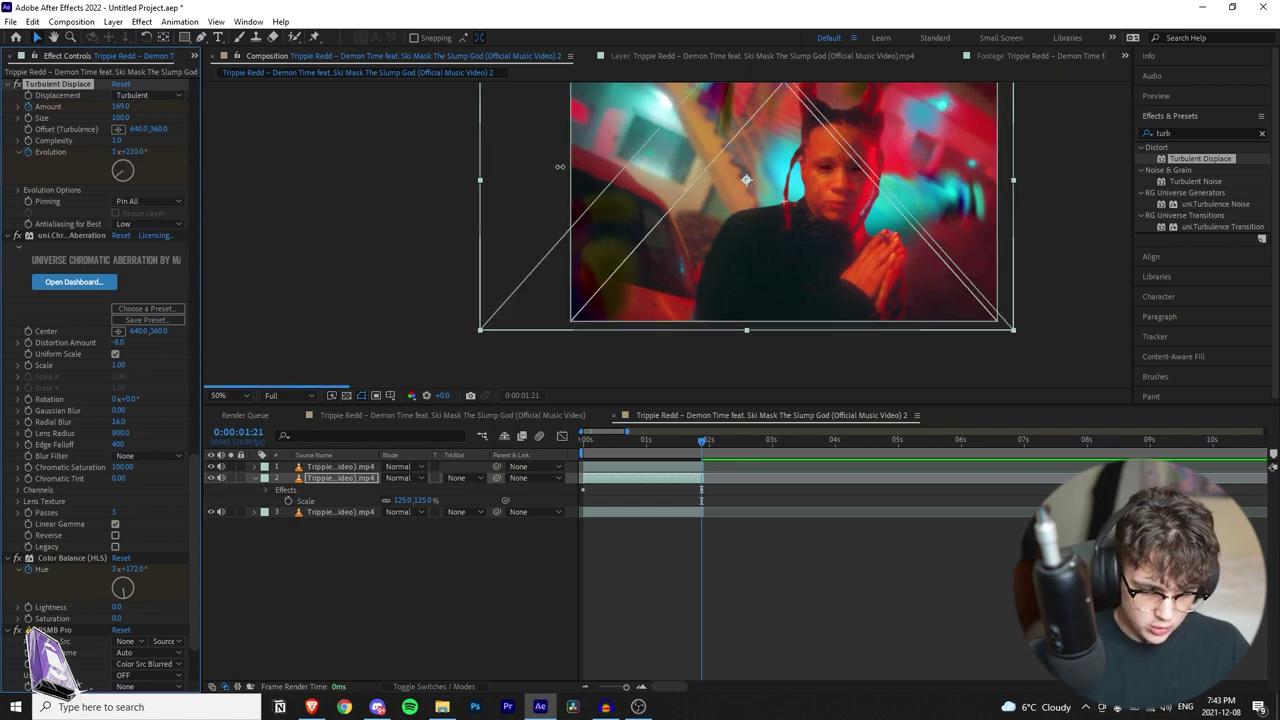
pyautogui.moveTo(560, 167); pyautogui.dragTo(897, 173)
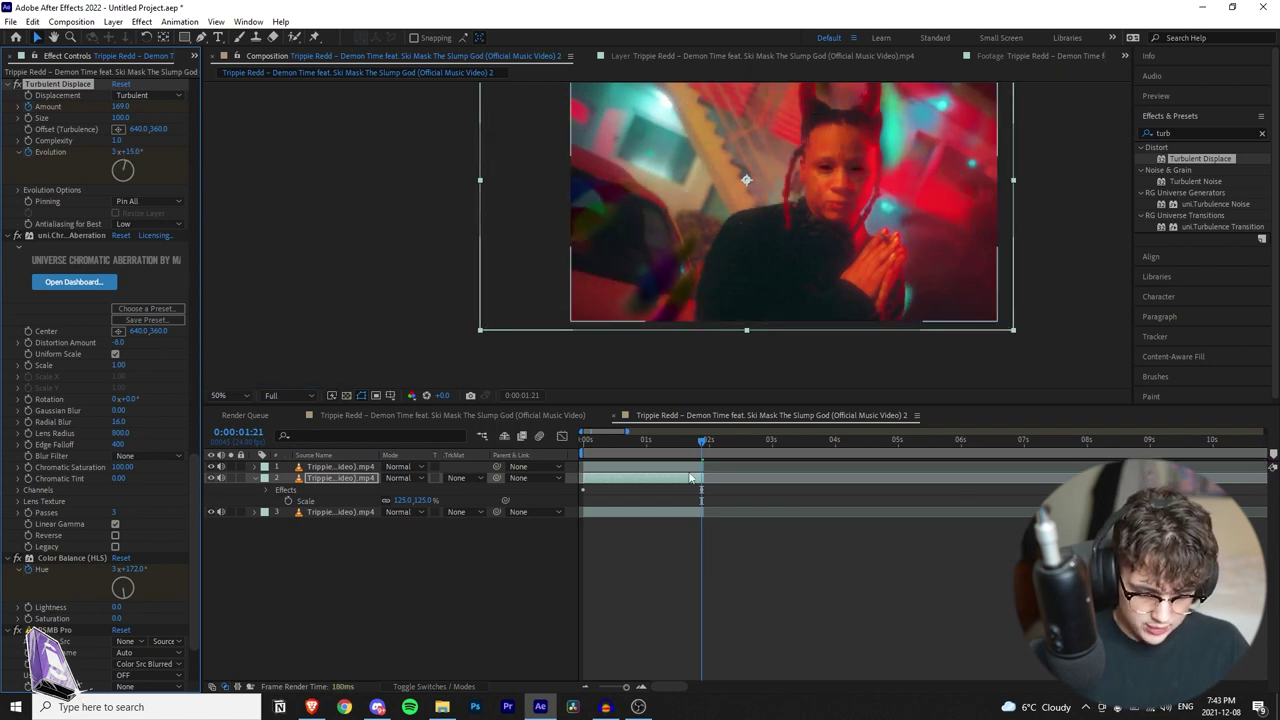
# Step: Play back the clip from the start to review the animated displacement on the blobs
pyautogui.press('Home')
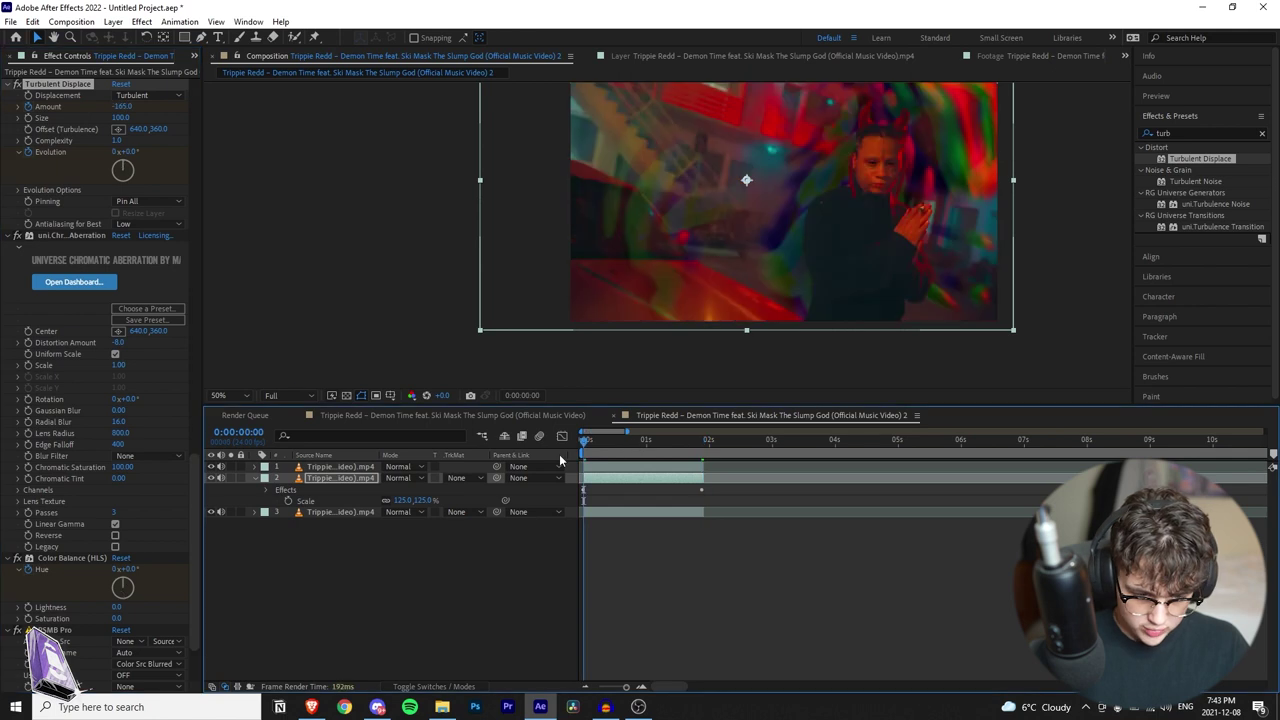
pyautogui.press('space')
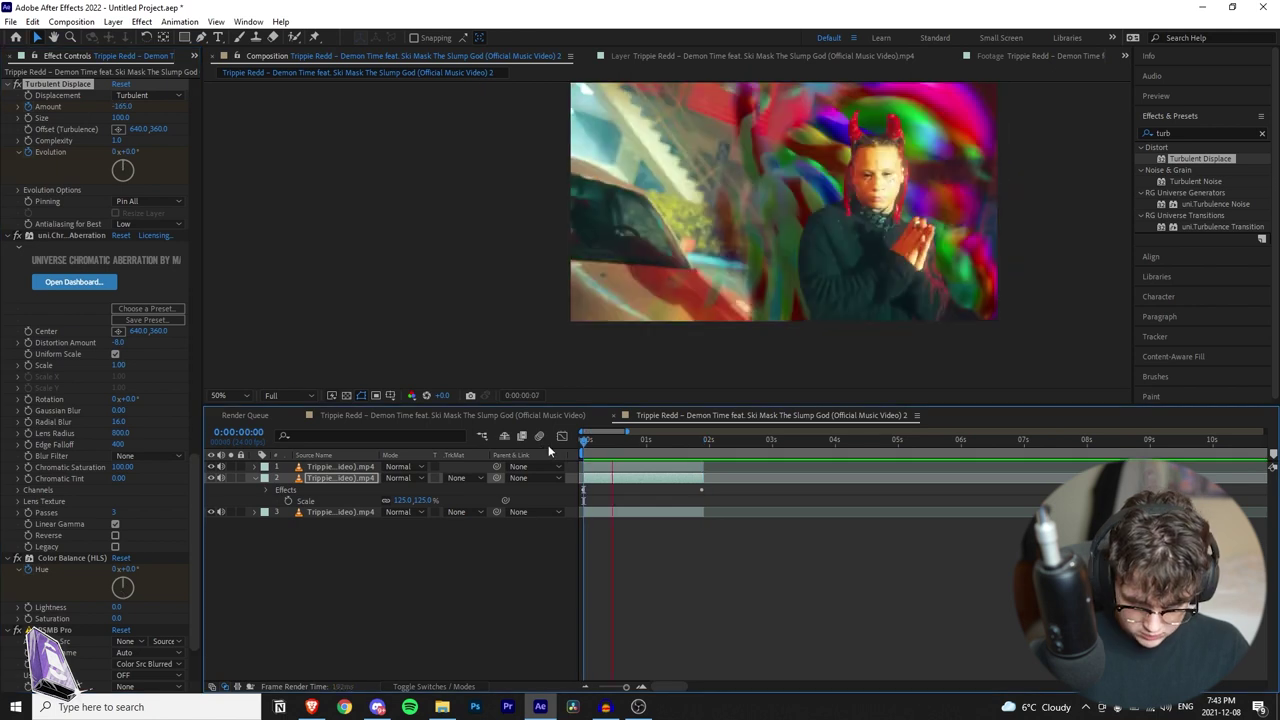
pyautogui.press('space')
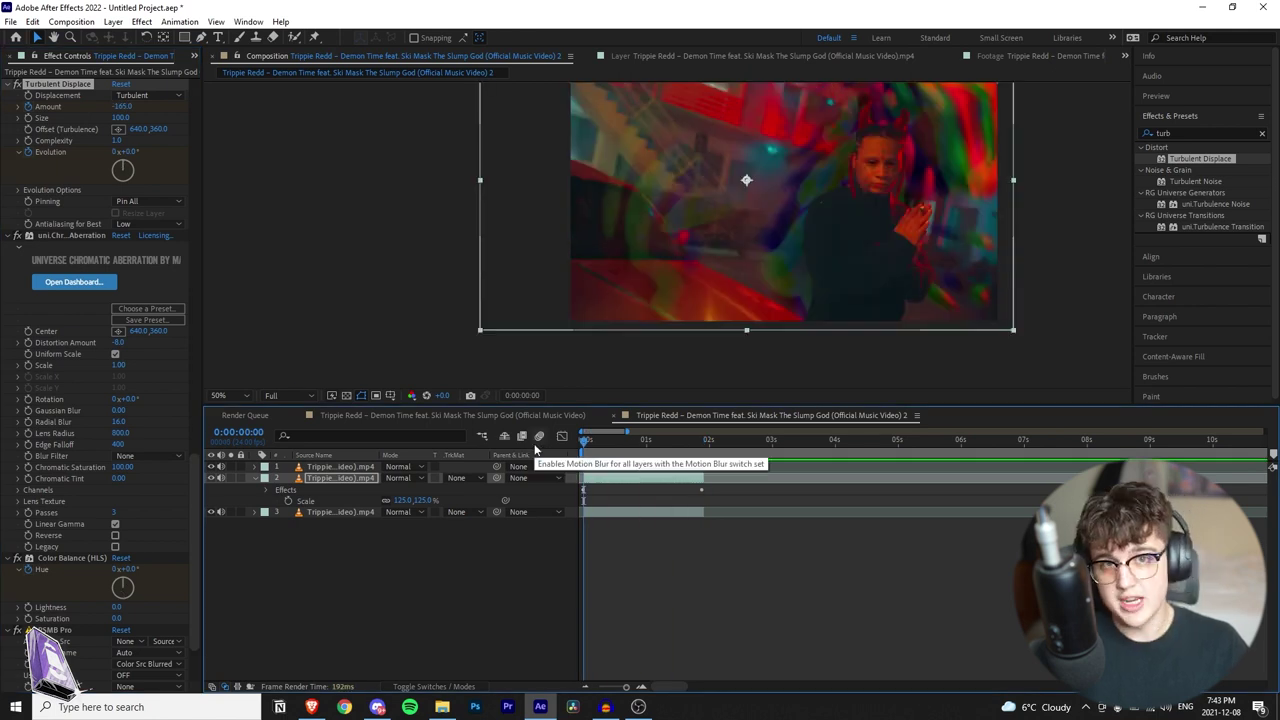
pyautogui.press('space')
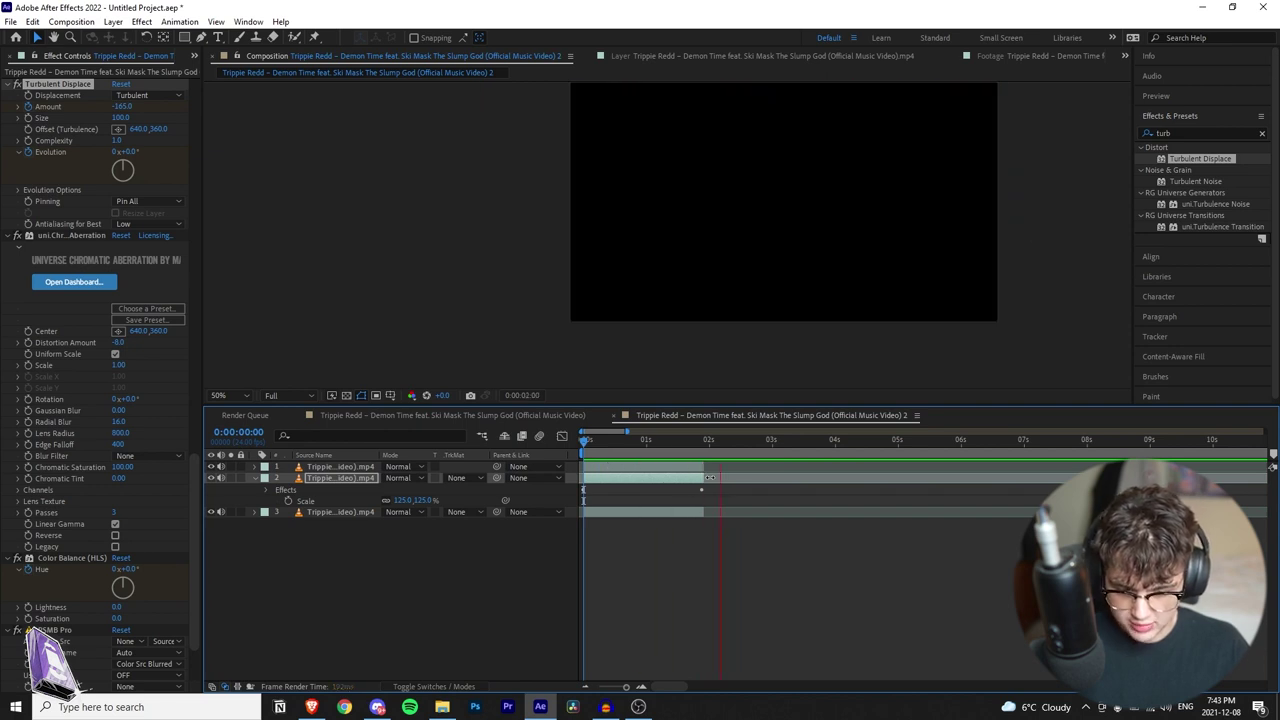
pyautogui.press('space')
# Step: Remove the keyframes from Turbulent Displace's Amount and set it to a constant 85
pyautogui.click(122, 106)
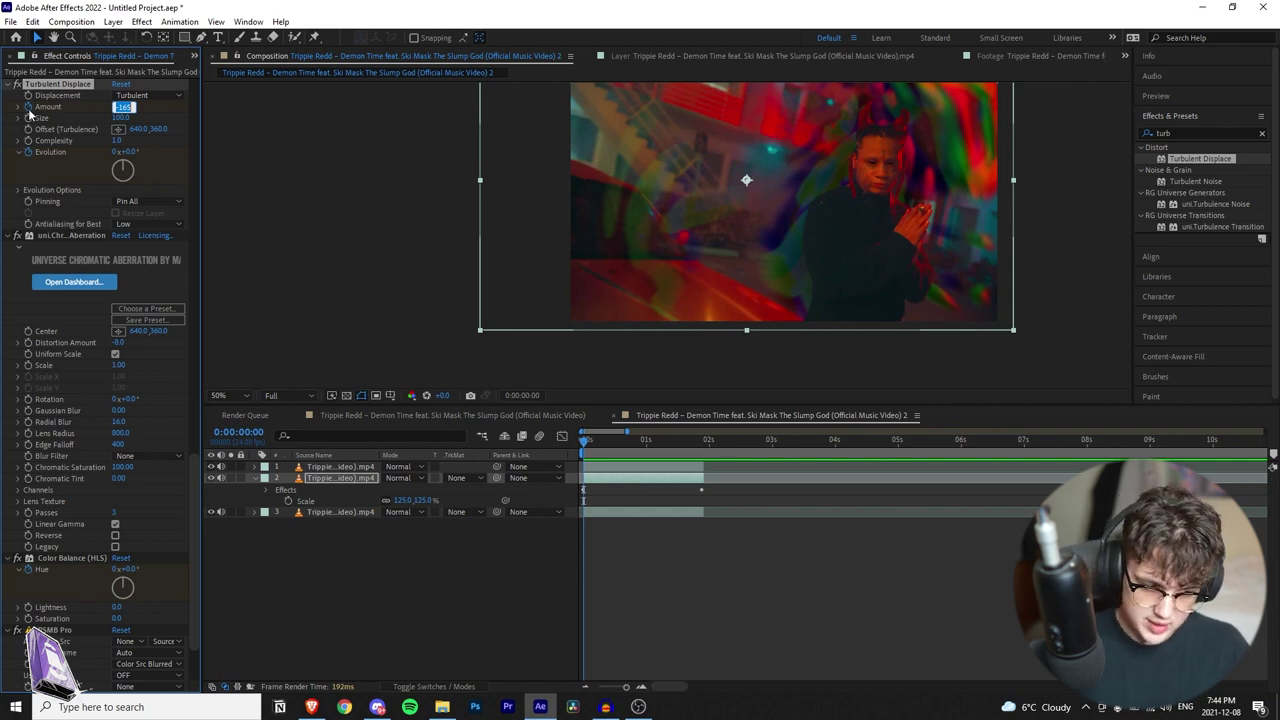
pyautogui.press('Tab')
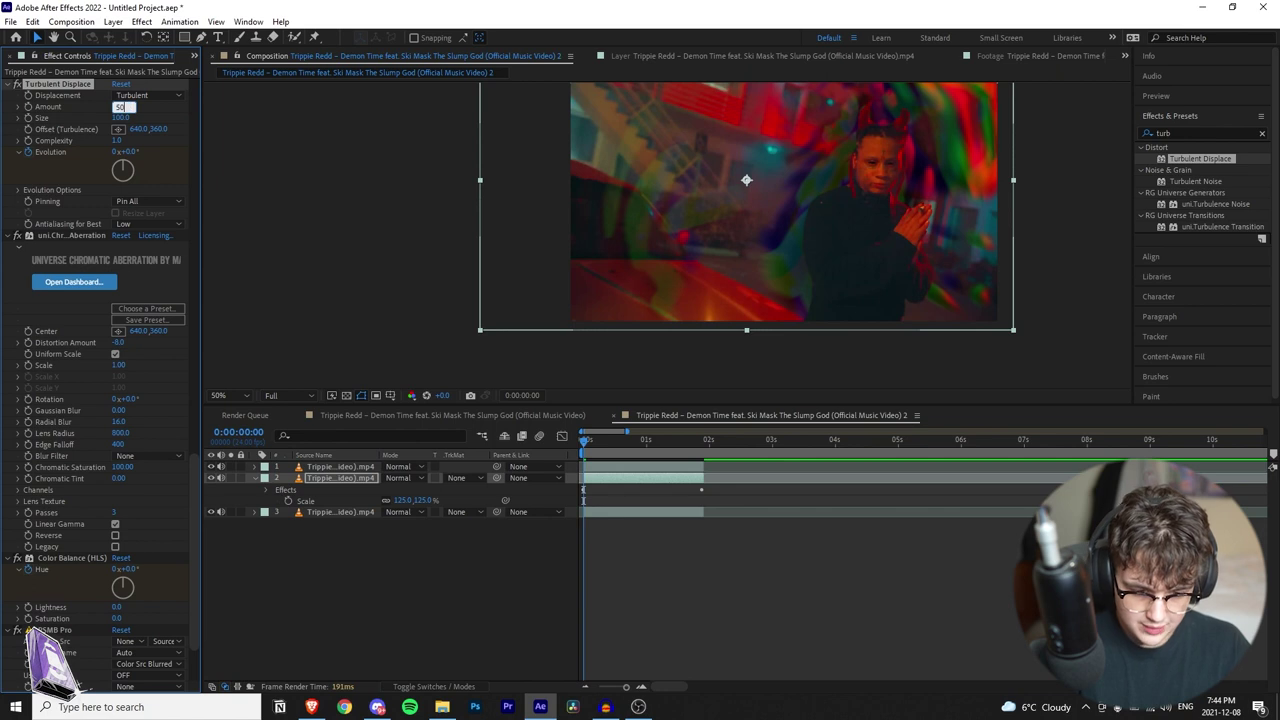
pyautogui.press('Return')
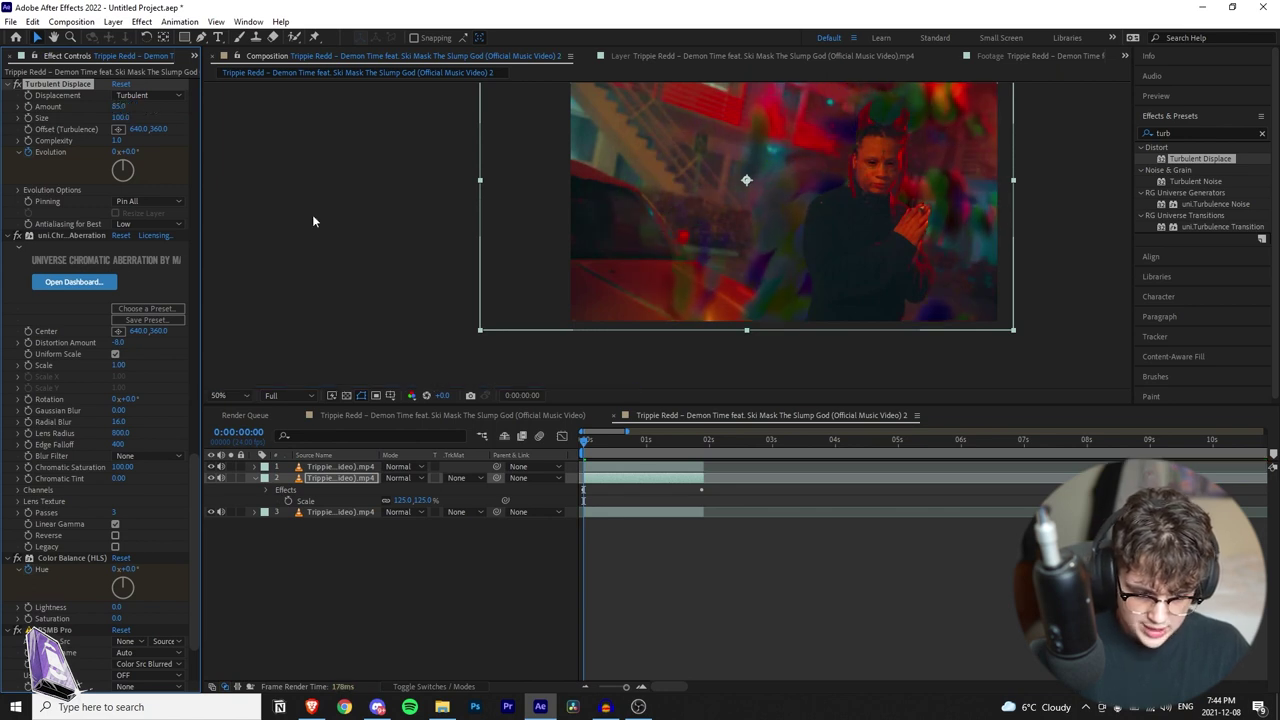
# Step: Preview the blobs with the constant displacement amount, also from 0:00:00:13 onward
pyautogui.press('space')
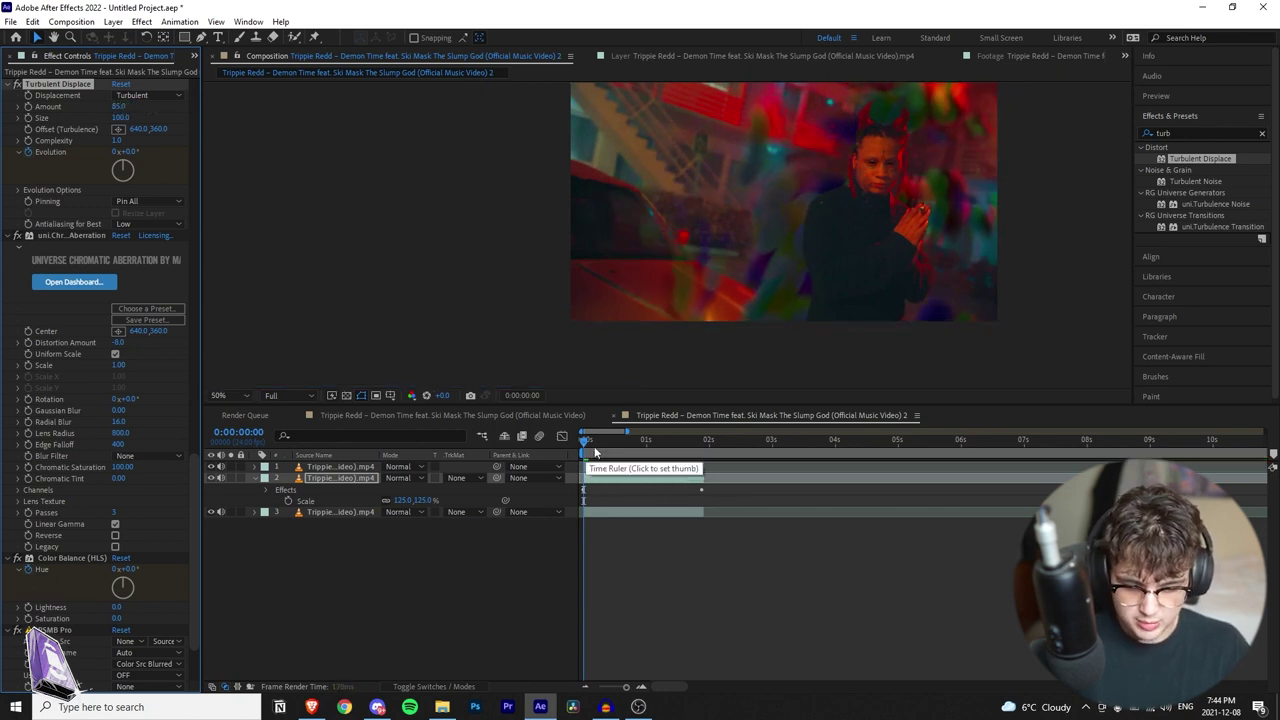
pyautogui.click(583, 450)
pyautogui.press('space')
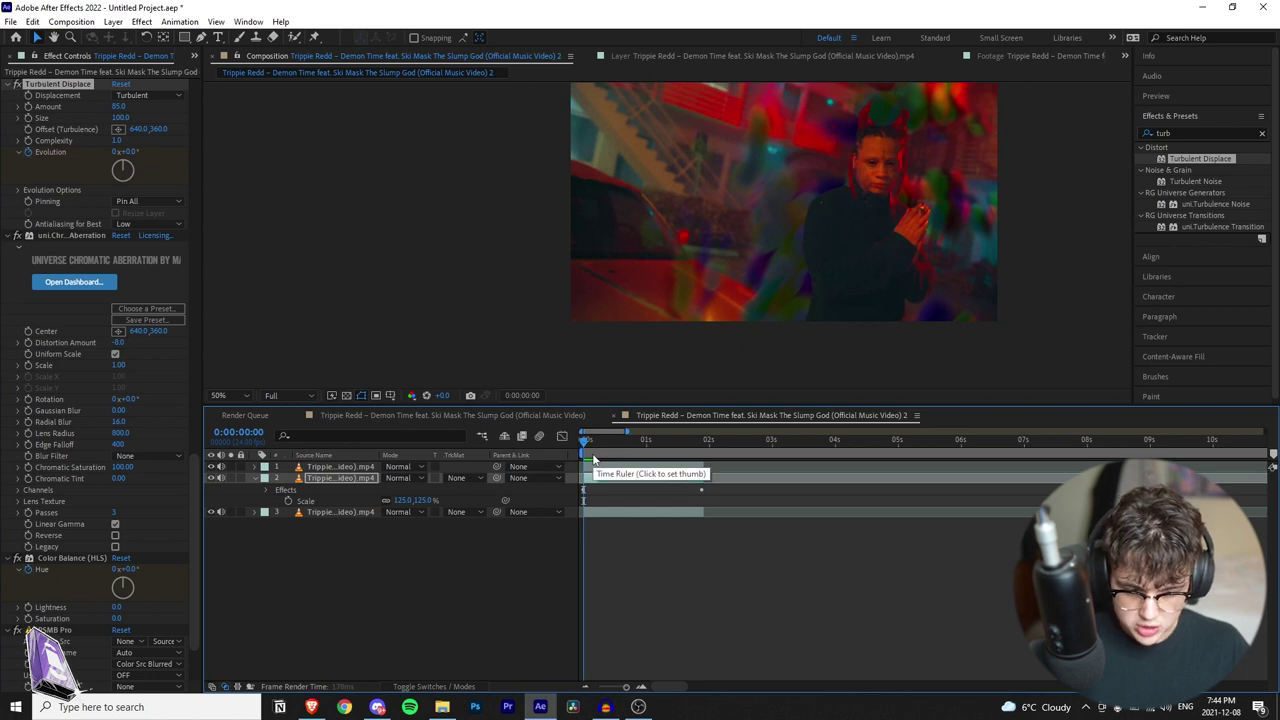
pyautogui.click(617, 456)
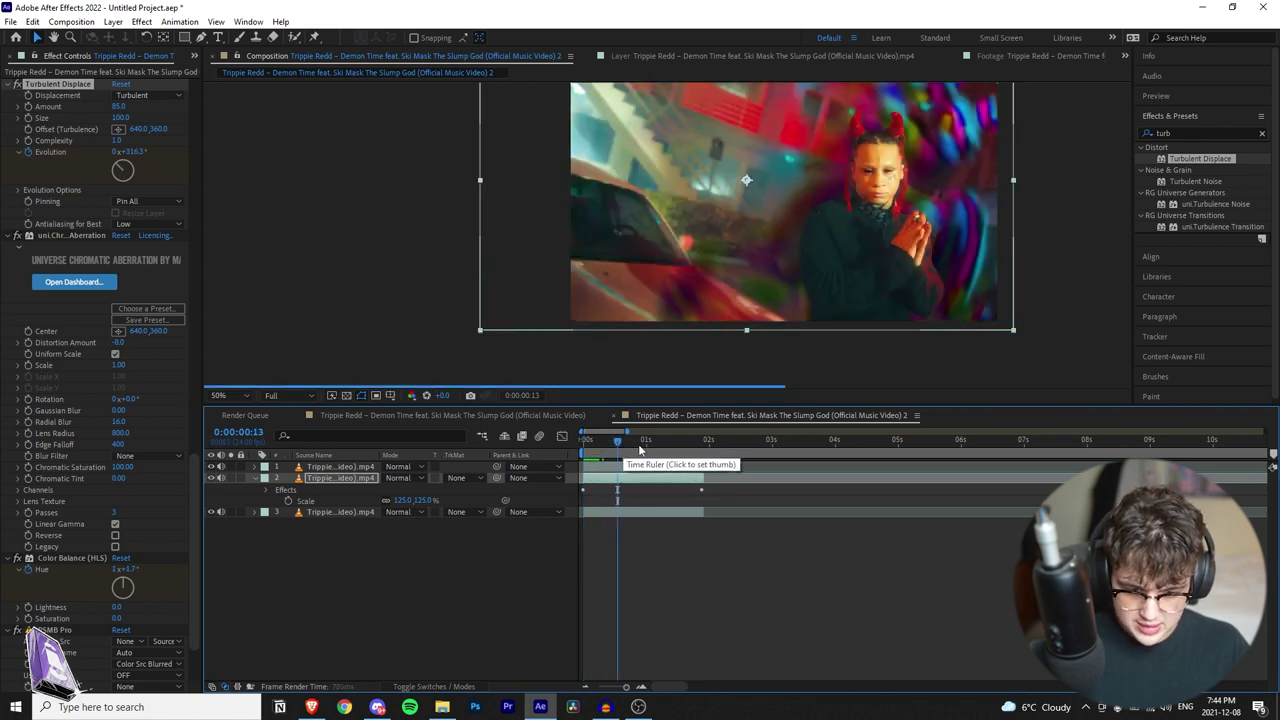
pyautogui.press('space')
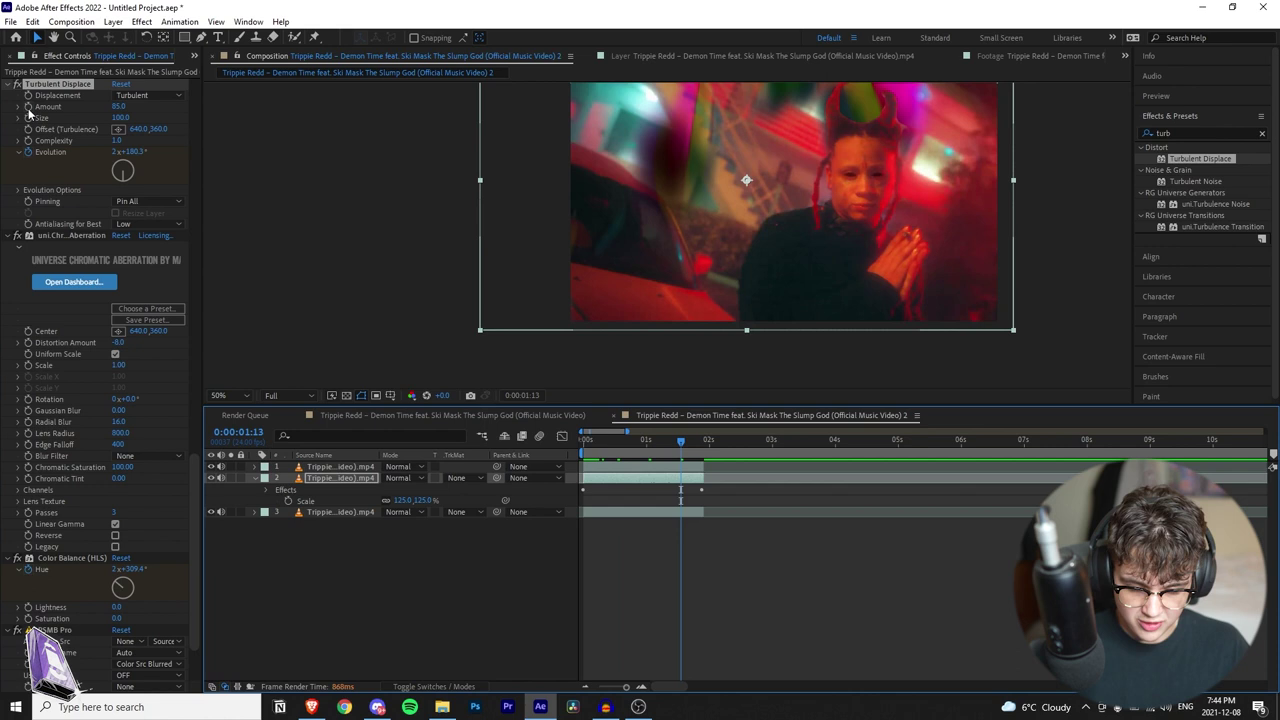
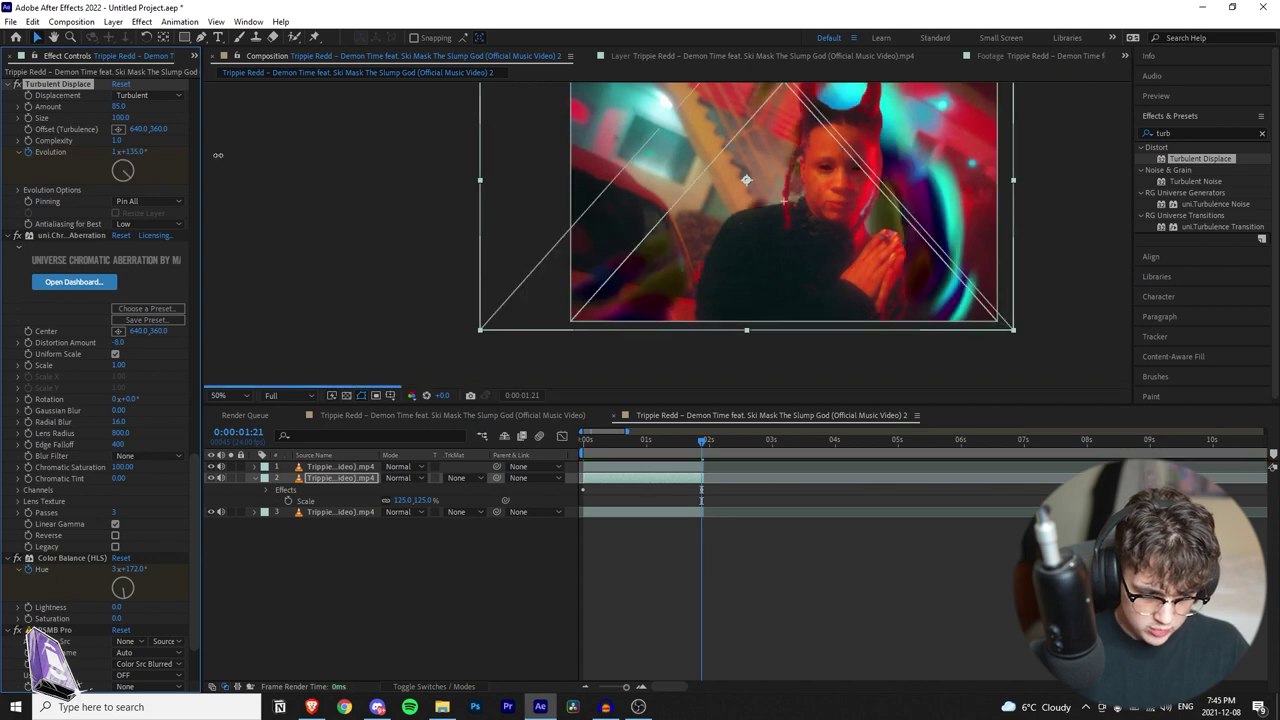
# Step: Replay the clip repeatedly from the first frame to judge the pace of the displacement's evolution
pyautogui.press('Home')
pyautogui.press('space')
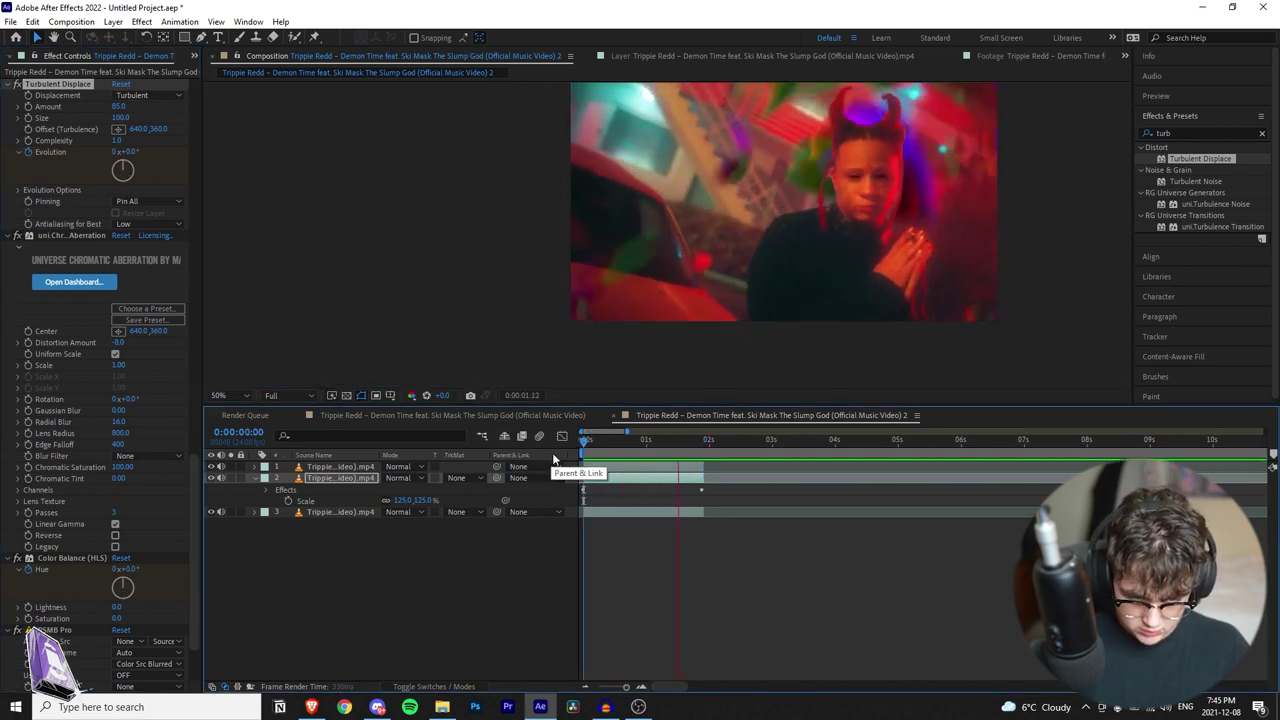
pyautogui.press('space')
pyautogui.press('space')
pyautogui.press('space')
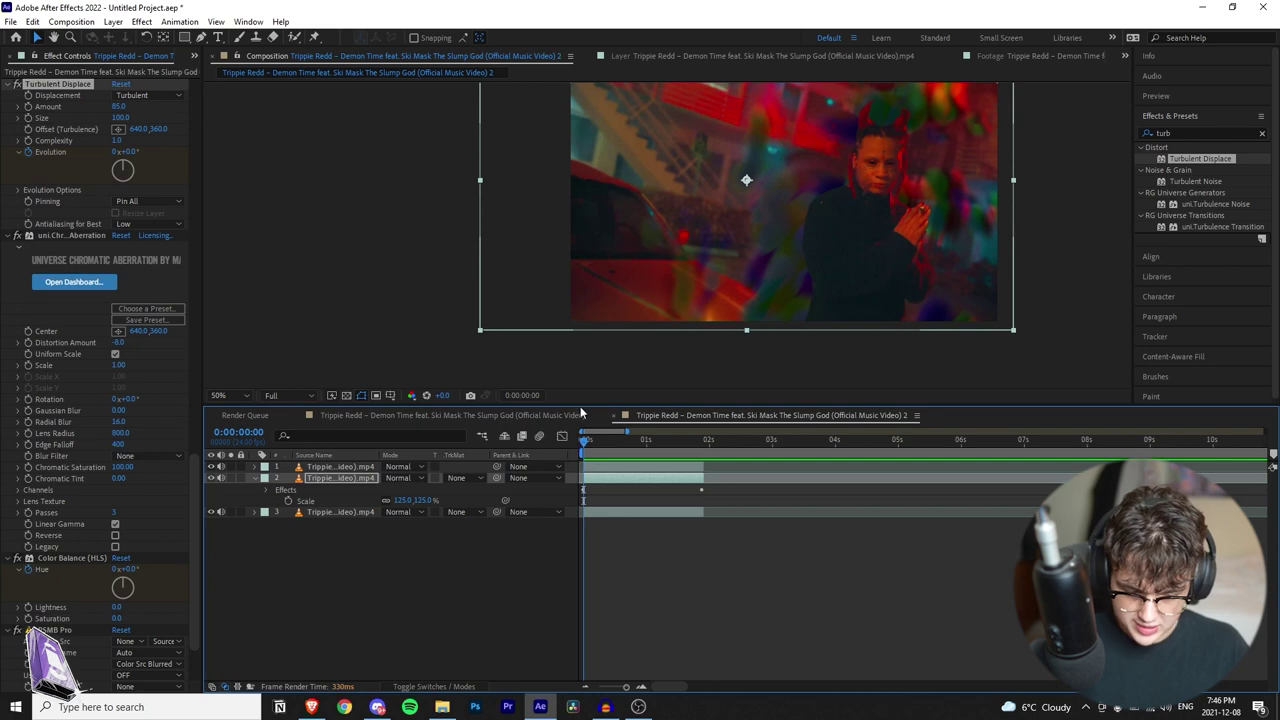
pyautogui.moveTo(593, 450); pyautogui.dragTo(554, 482)
pyautogui.press('space')
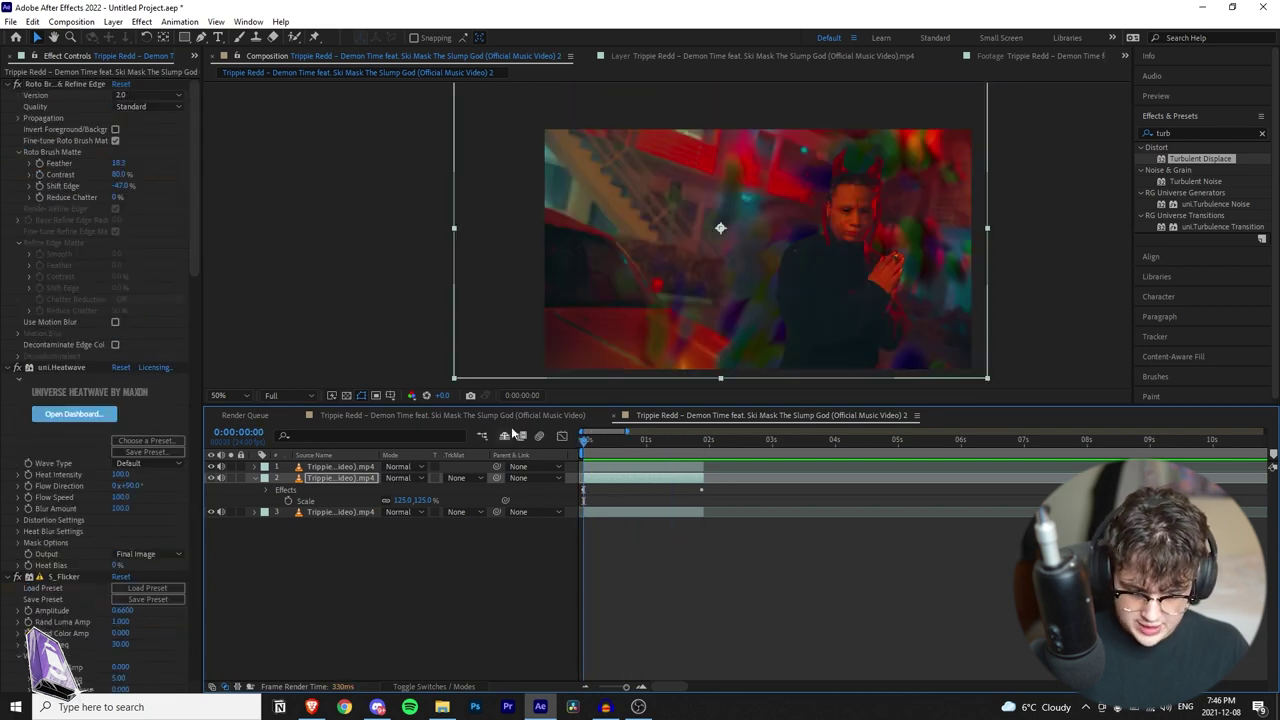
pyautogui.press('space')
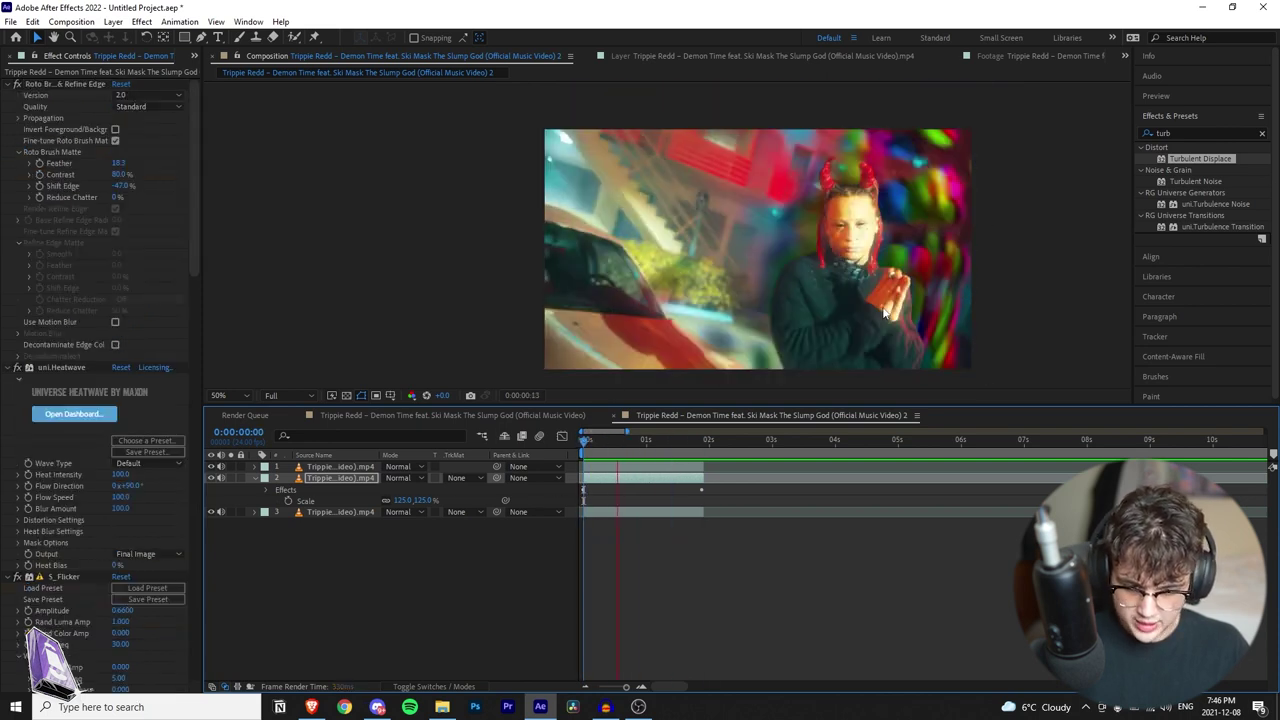
pyautogui.press('space')
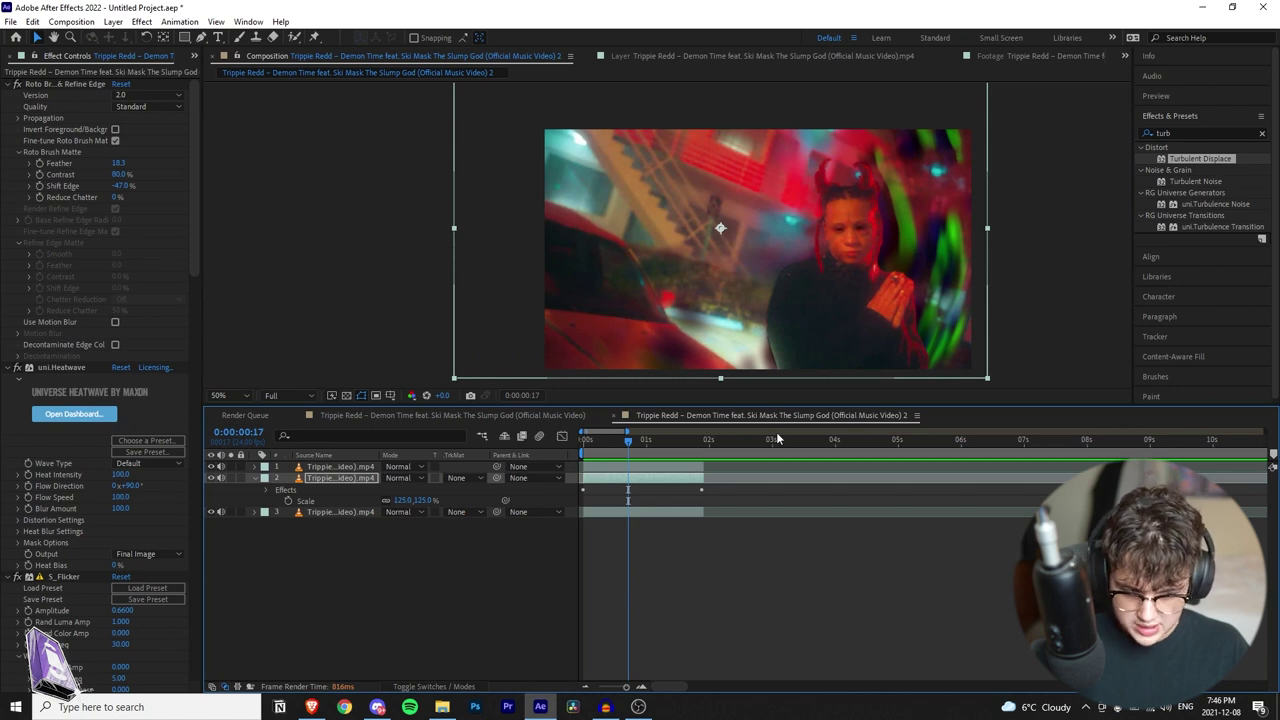
pyautogui.press('space')
pyautogui.moveTo(443, 708)
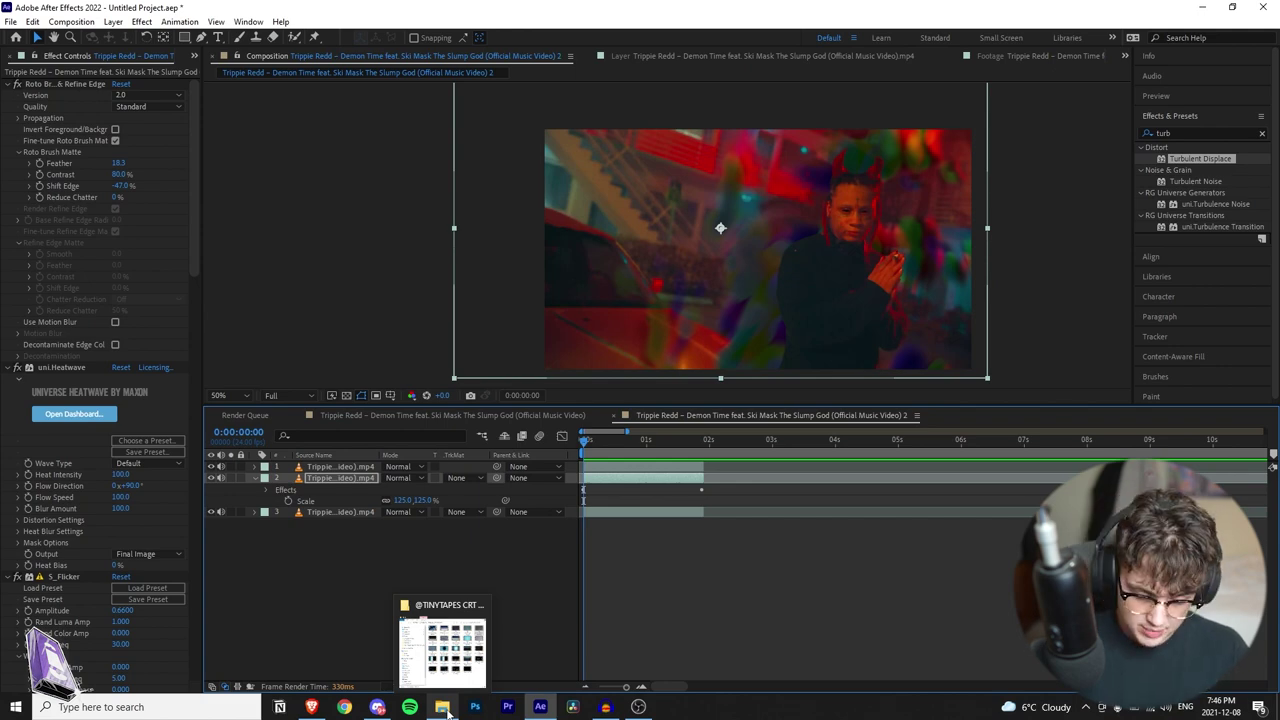
pyautogui.click(447, 708)
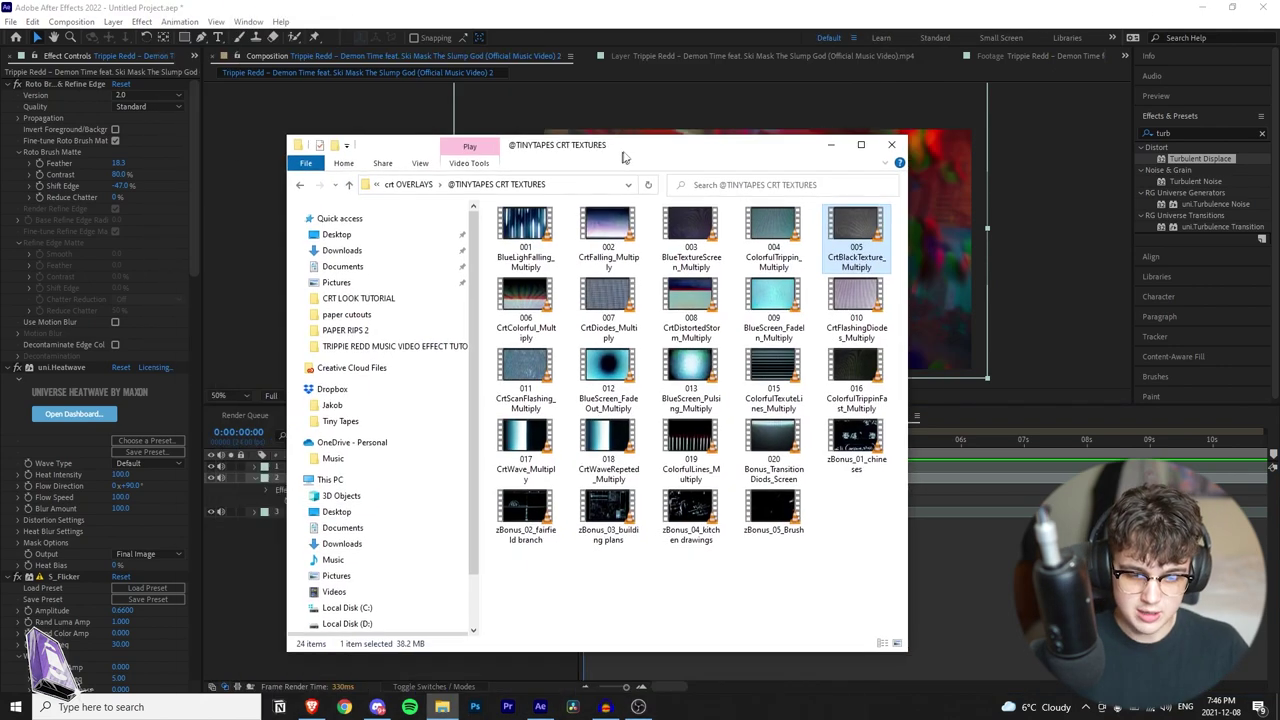
pyautogui.moveTo(623, 142); pyautogui.dragTo(640, 106)
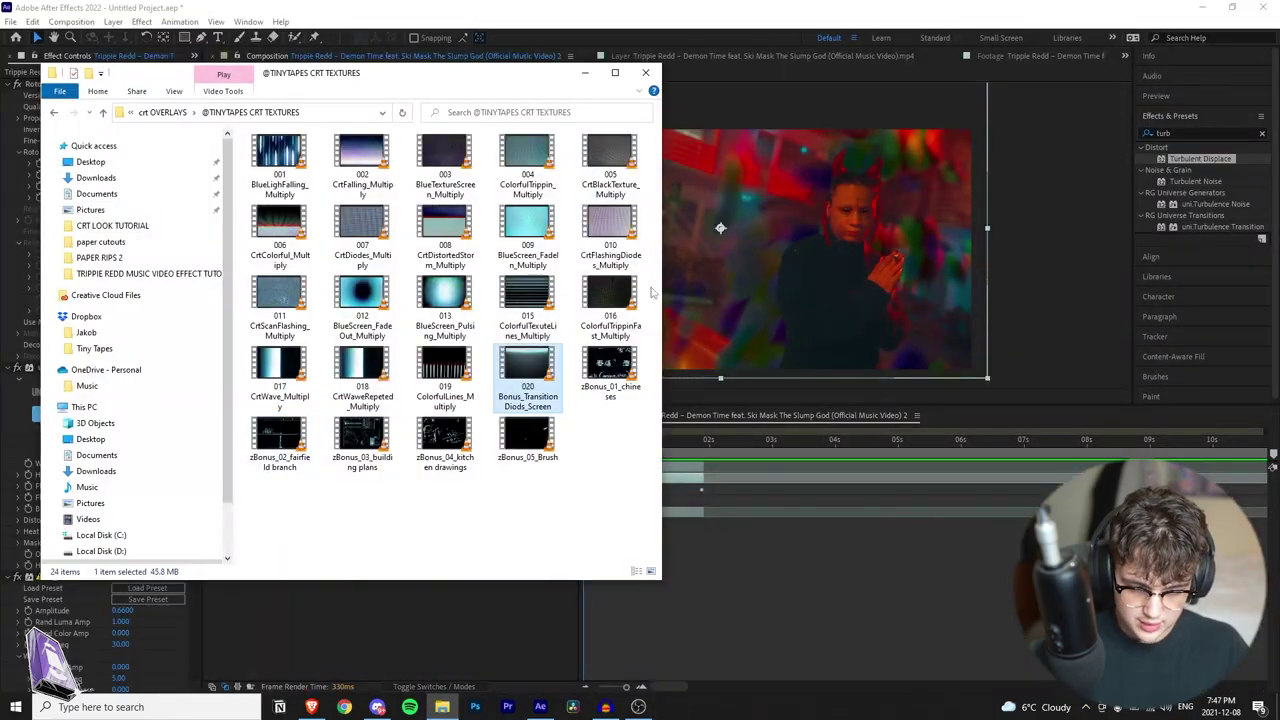
pyautogui.click(619, 155)
pyautogui.moveTo(619, 155); pyautogui.dragTo(746, 536)
# Step: Scale the CRT texture layer to 33.5% and place it directly beneath the rotoscoped subject layer
pyautogui.write('s')
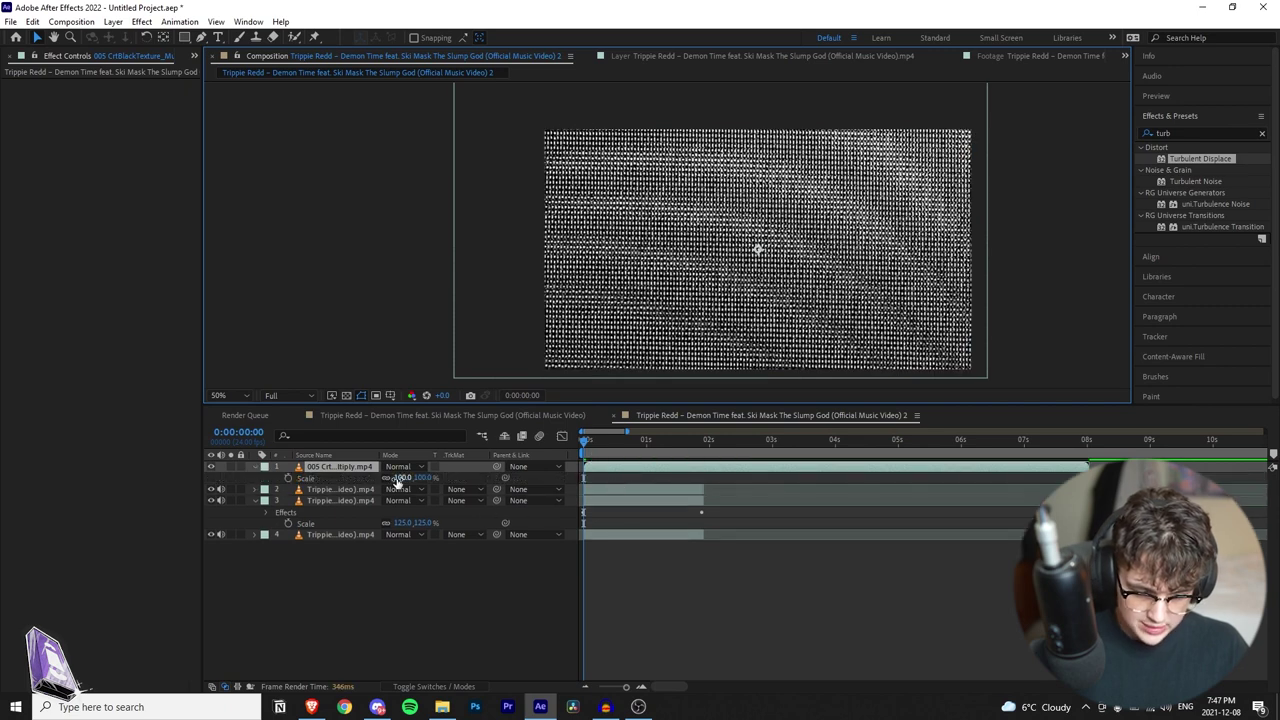
pyautogui.write('35')
pyautogui.press('Return')
pyautogui.moveTo(340, 467); pyautogui.dragTo(337, 493)
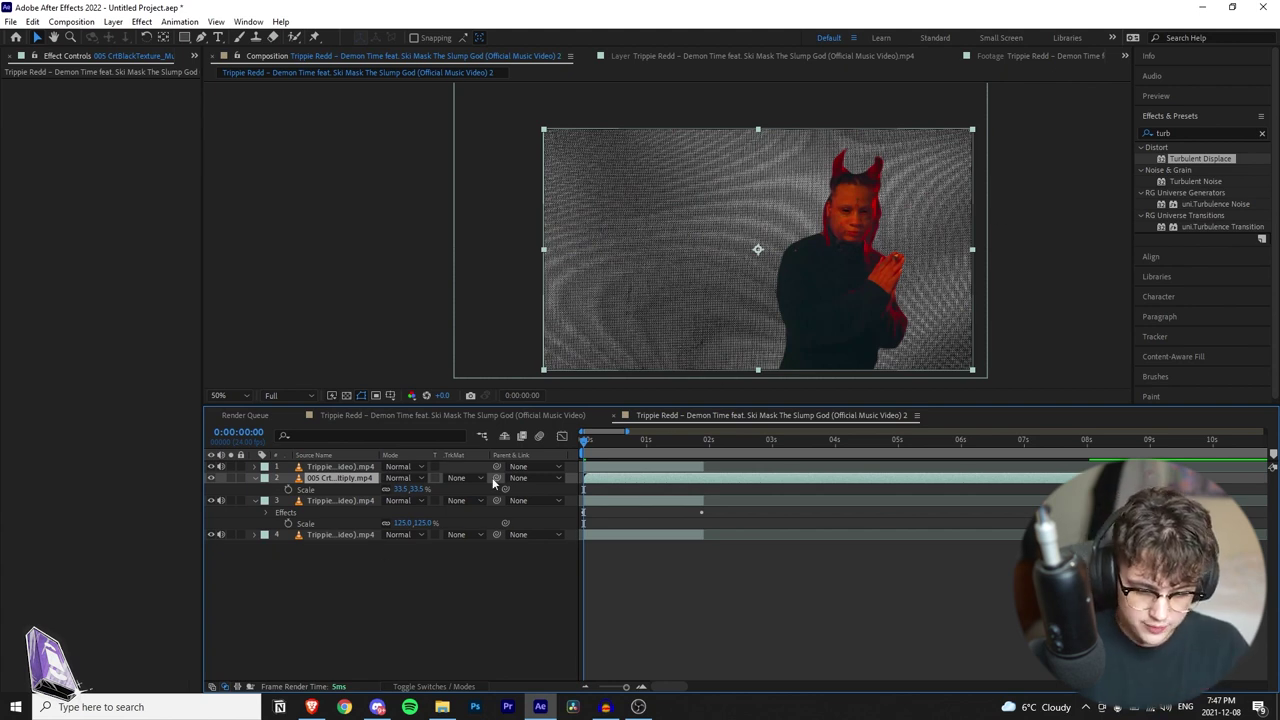
# Step: Blend the CRT texture layer in Color Dodge mode and lower its opacity to 30%
pyautogui.click(405, 478)
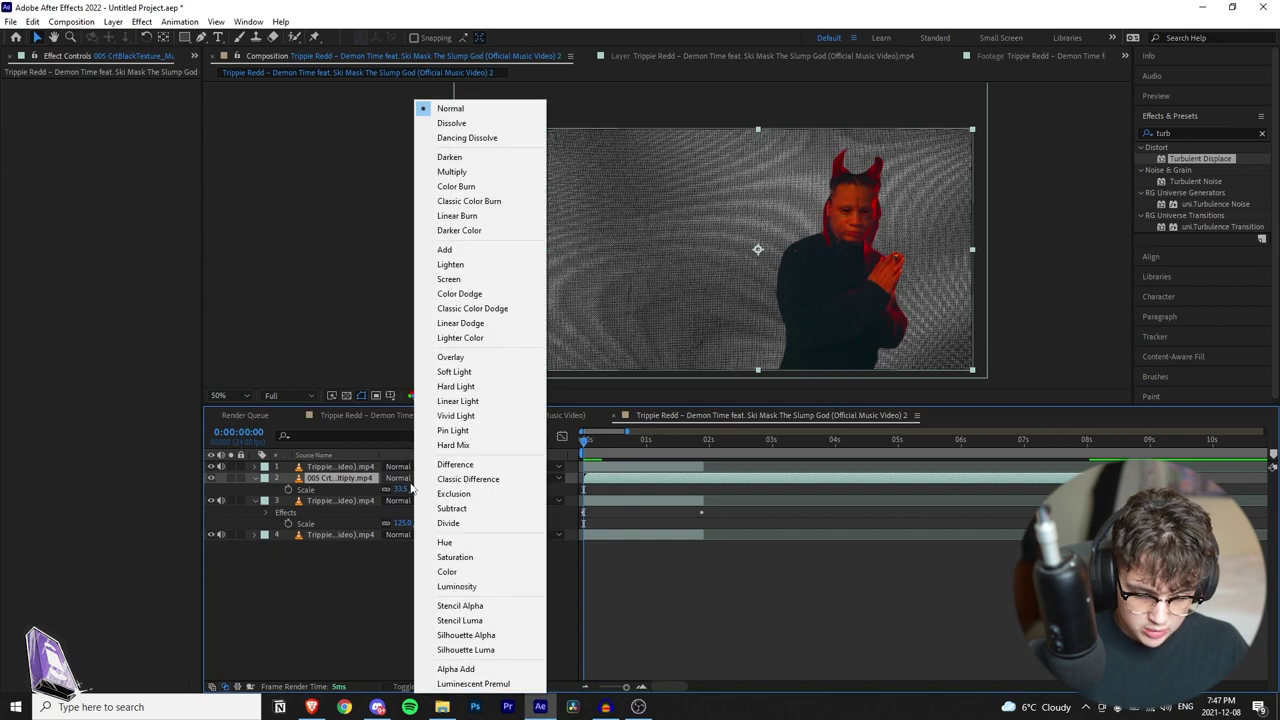
pyautogui.click(482, 294)
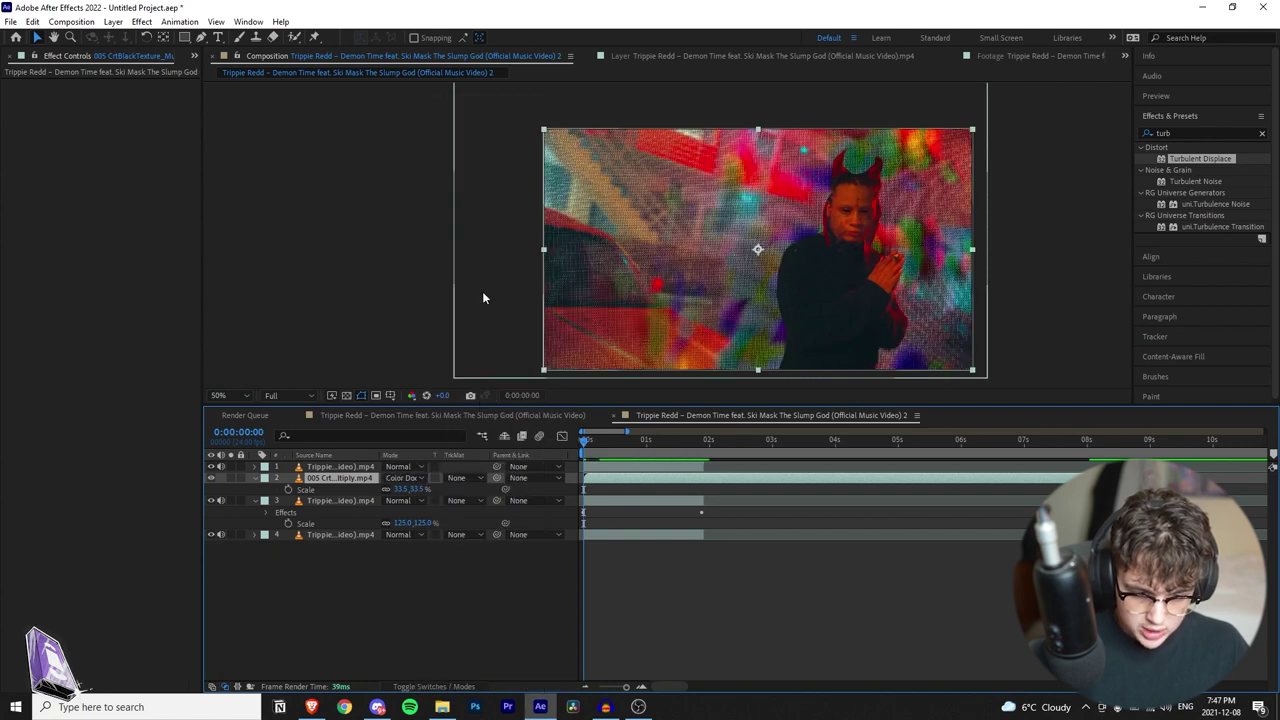
pyautogui.click(255, 478)
pyautogui.click(255, 478)
pyautogui.moveTo(389, 546); pyautogui.dragTo(347, 575)
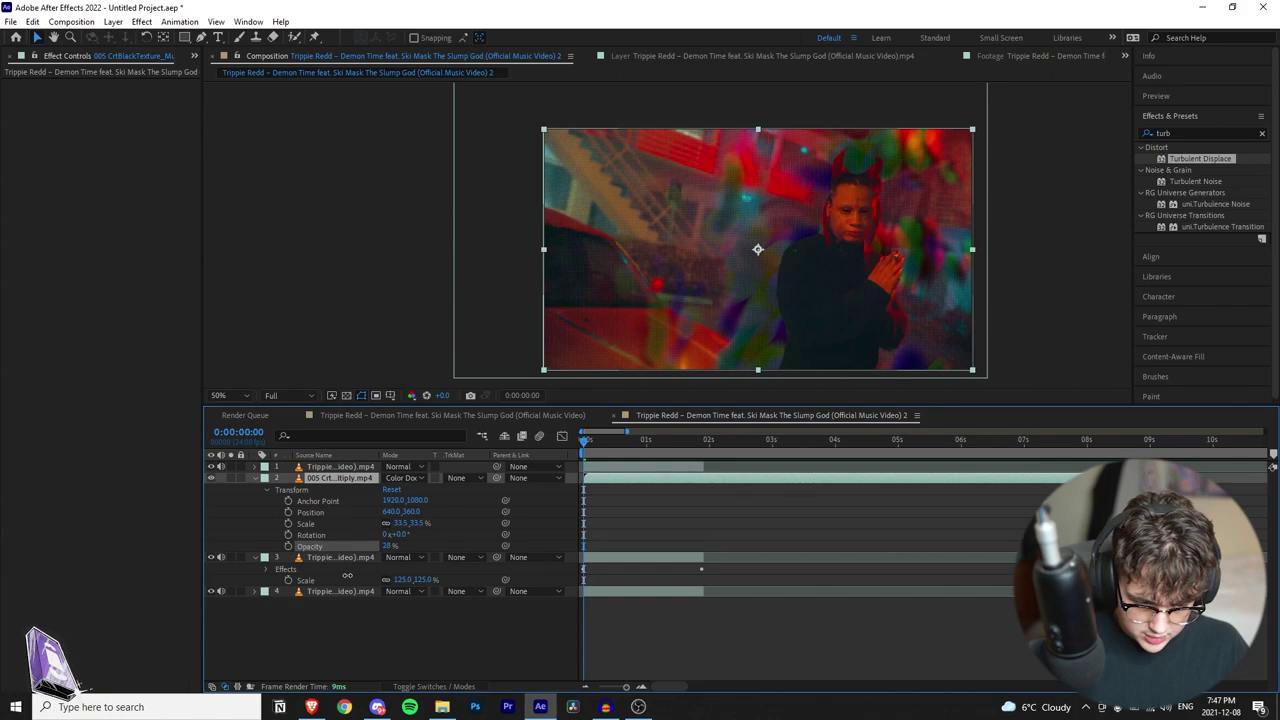
# Step: Examine the CRT texture over the background up close in an enlarged playback of the composition
pyautogui.press('`')
pyautogui.scroll(1, 700, 345)
pyautogui.press('space')
pyautogui.press('`')
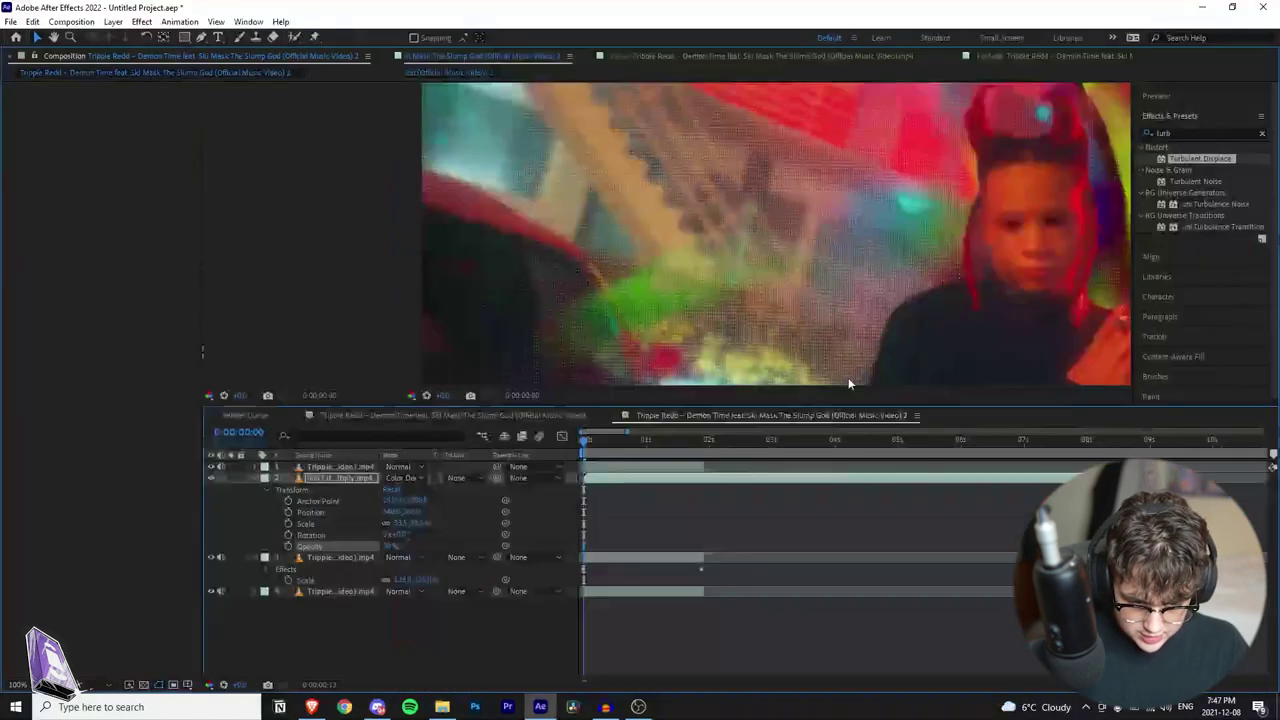
pyautogui.scroll(-2, 848, 377)
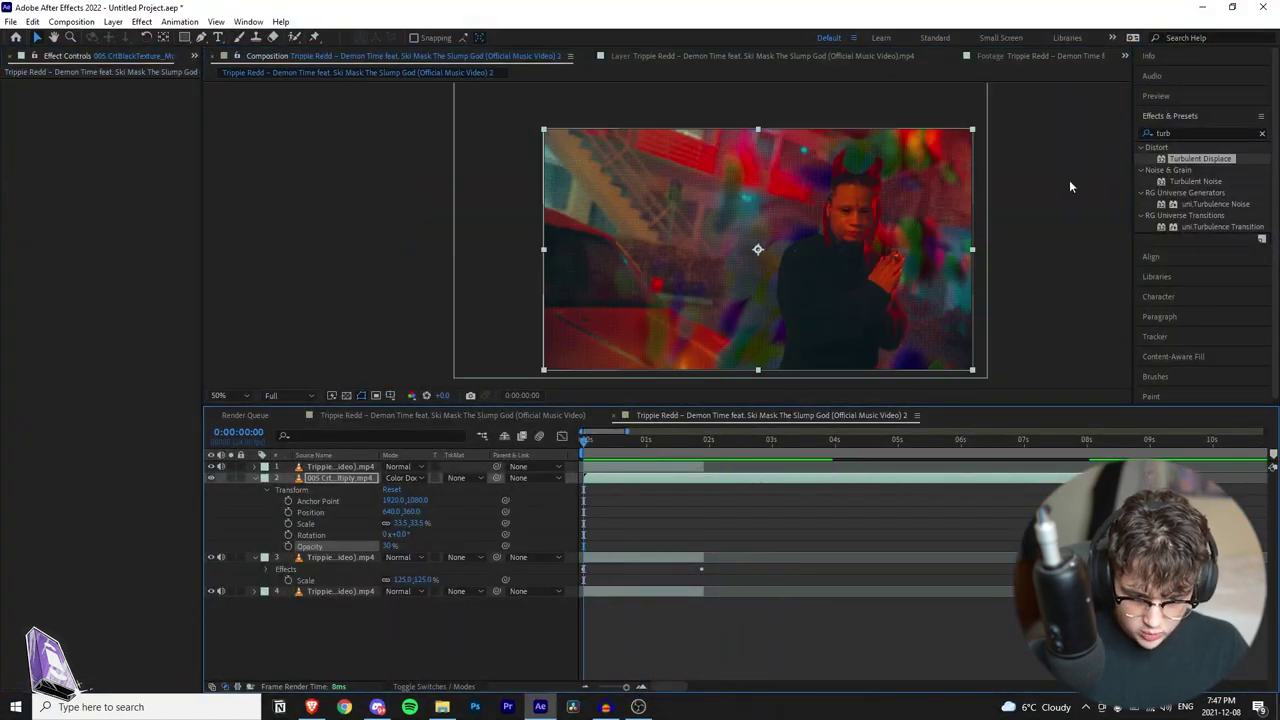
# Step: Apply the S_Flicker effect to the CRT texture layer and raise its Amplitude to about 3.31
pyautogui.click(1165, 133)
pyautogui.write('flicker')
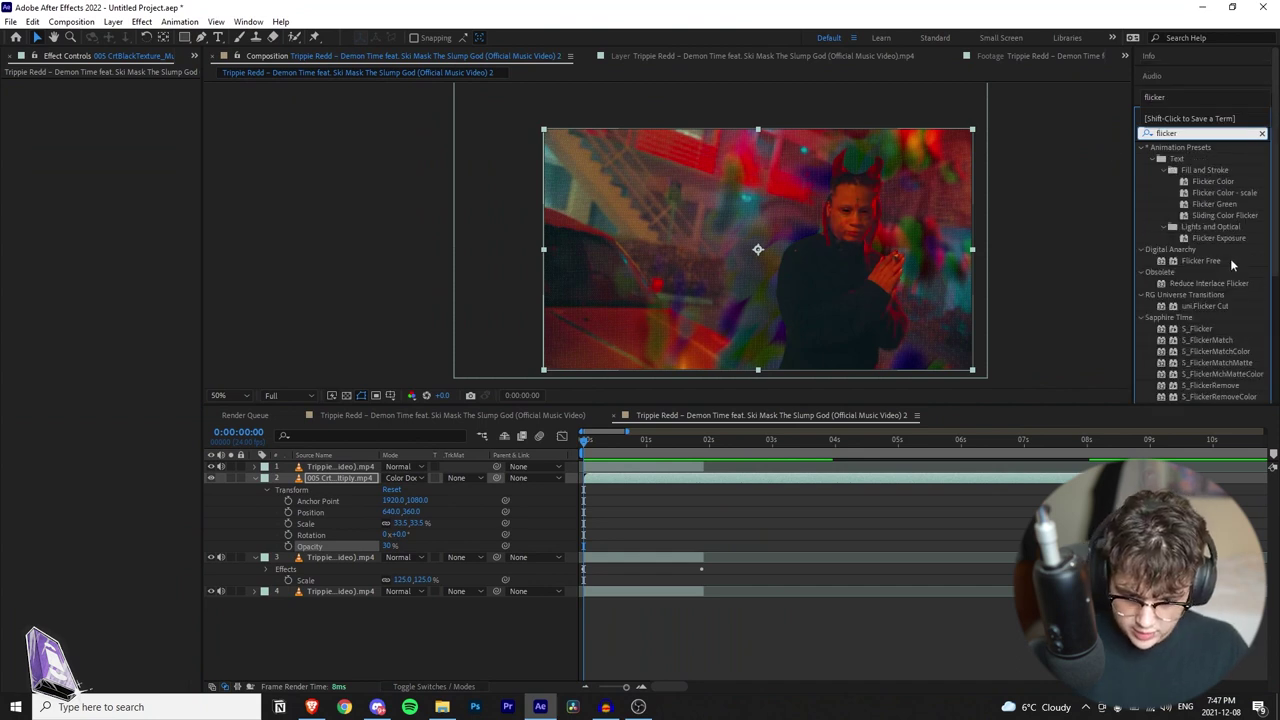
pyautogui.moveTo(1224, 296); pyautogui.dragTo(350, 478)
pyautogui.moveTo(125, 124); pyautogui.dragTo(181, 130)
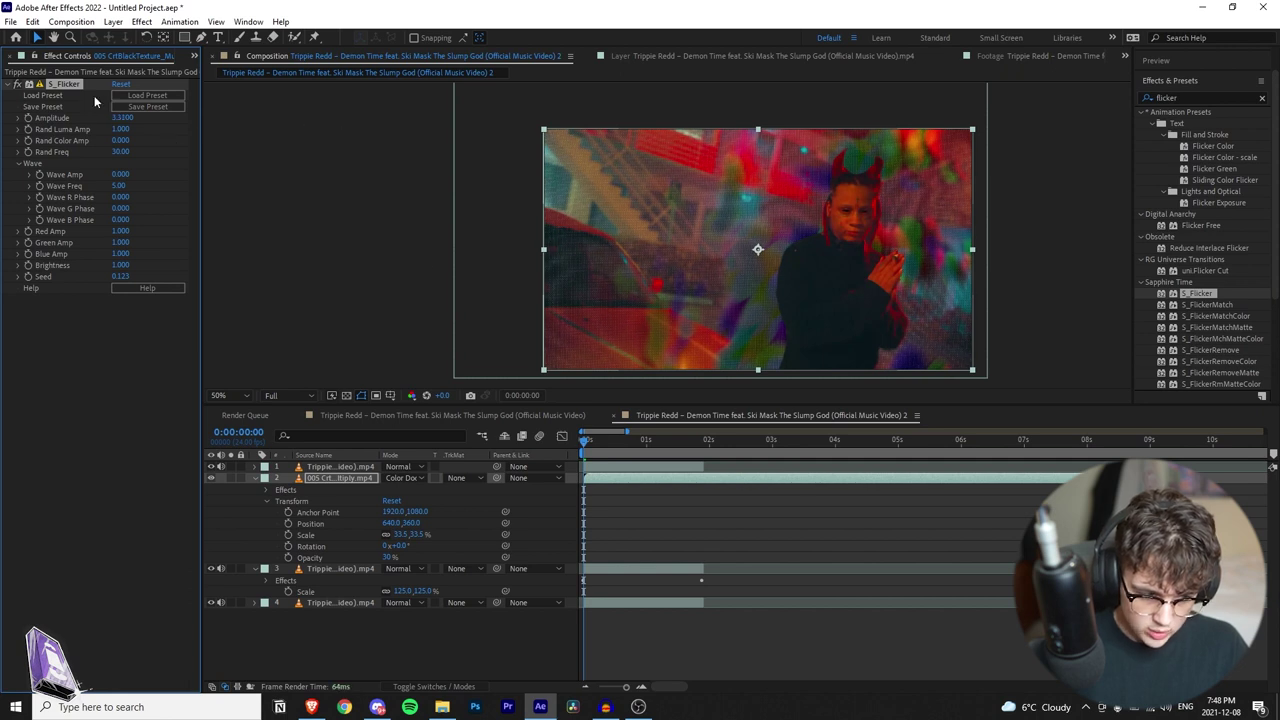
# Step: Lower the CRT texture layer's opacity to below 20%, judging the texture's strength against the background up close
pyautogui.click(717, 440)
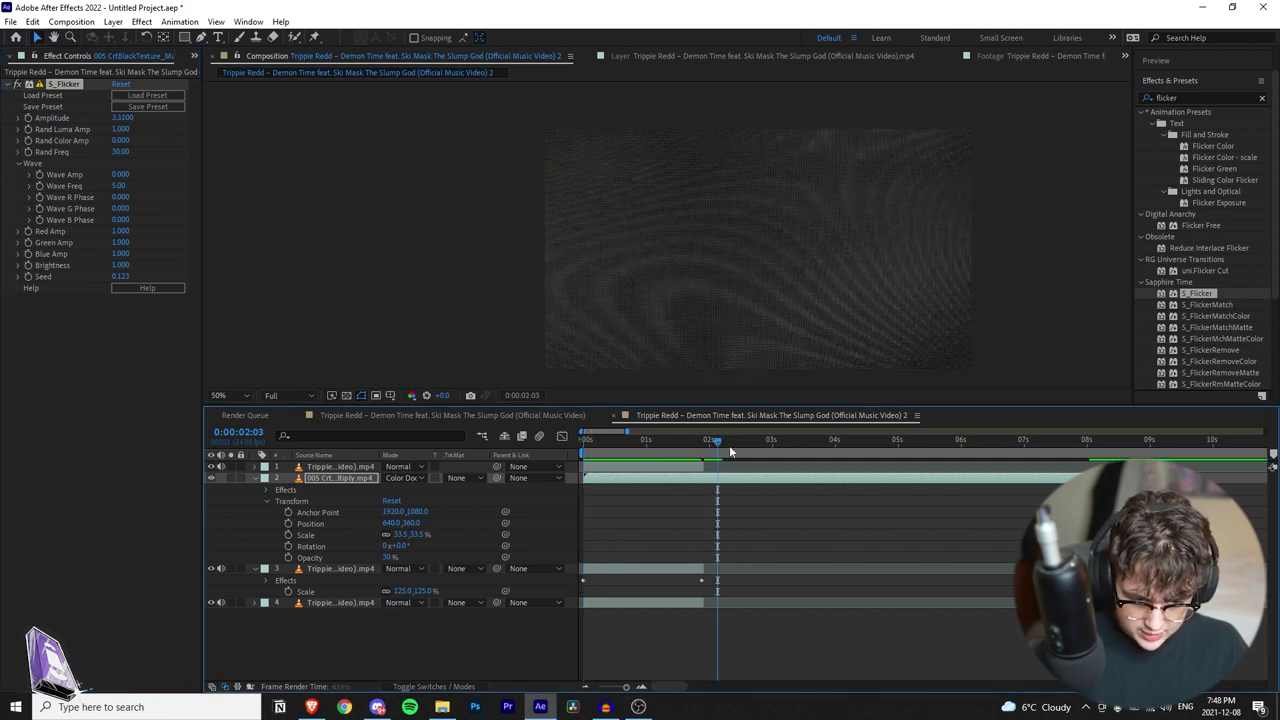
pyautogui.moveTo(798, 441); pyautogui.dragTo(558, 441)
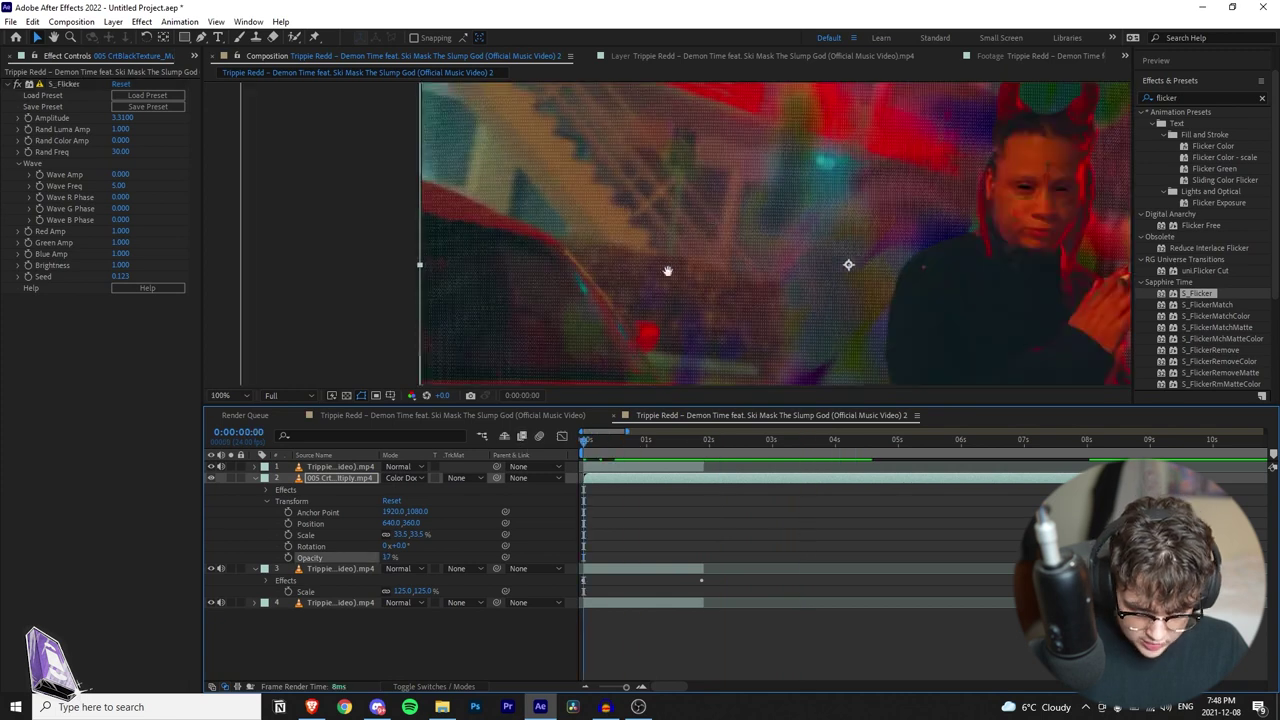
pyautogui.press('space')
pyautogui.press('space')
pyautogui.moveTo(388, 558); pyautogui.dragTo(392, 559)
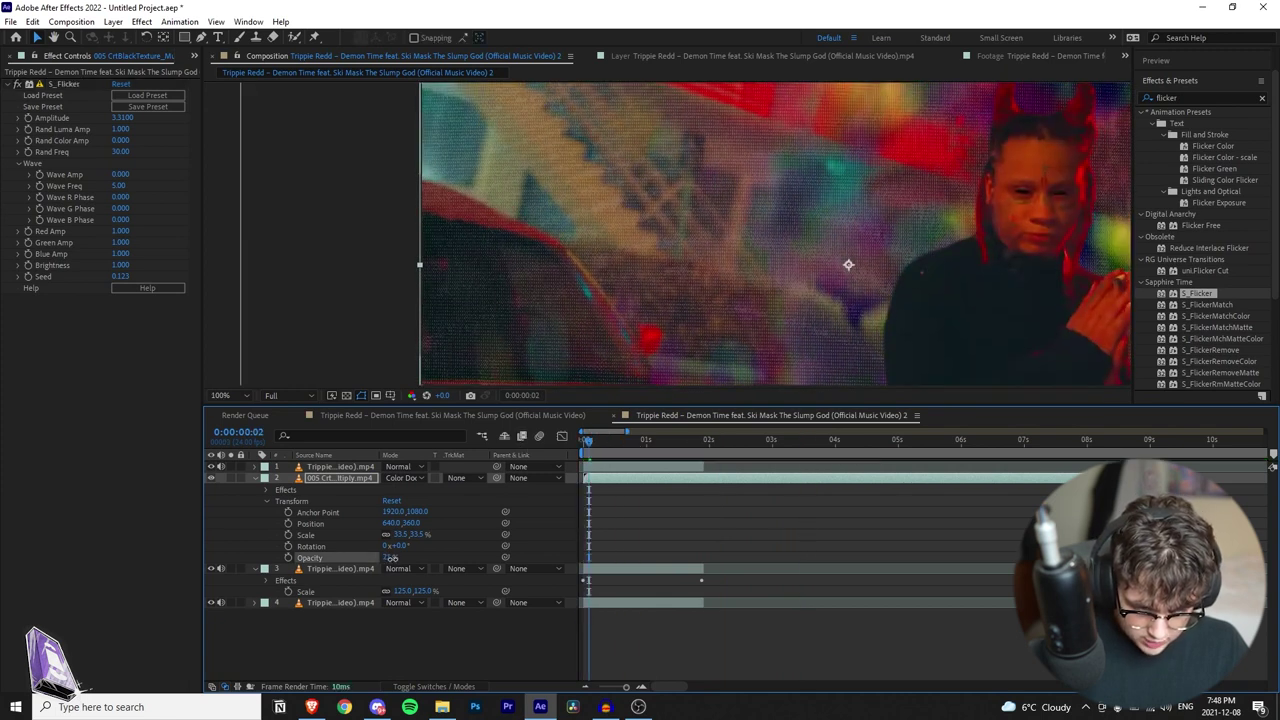
pyautogui.moveTo(393, 559); pyautogui.dragTo(390, 559)
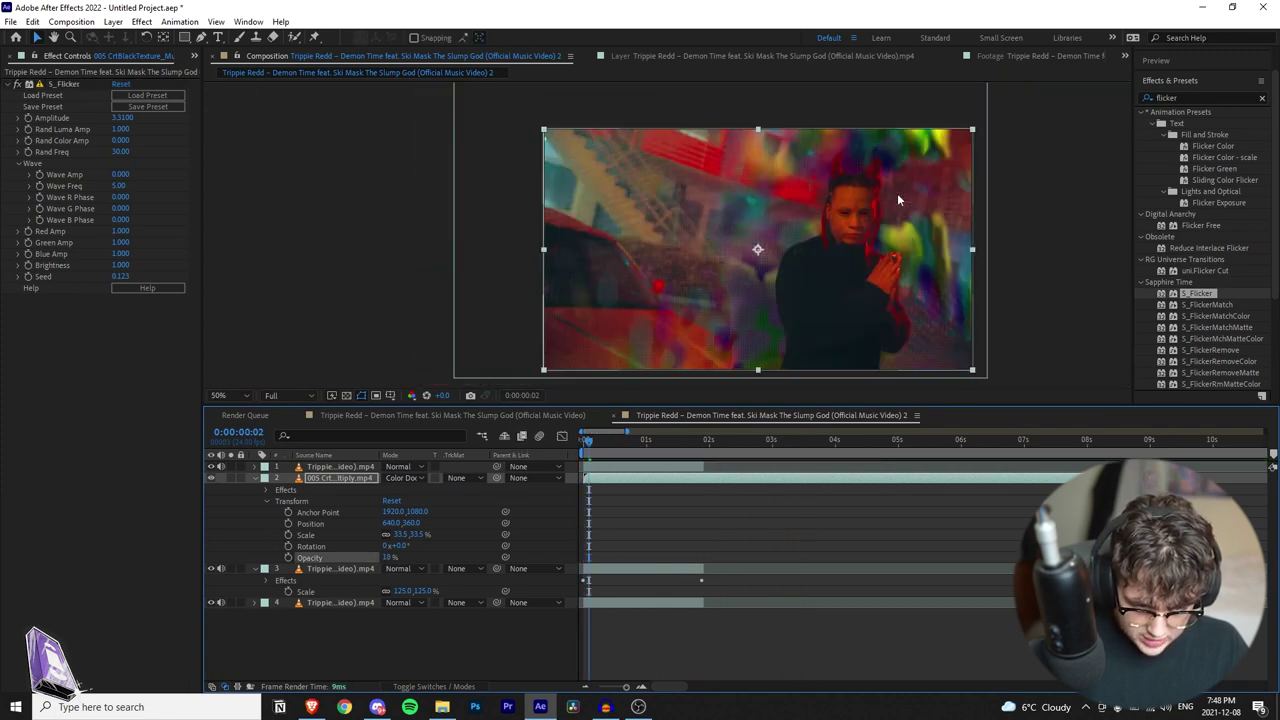
# Step: Play back the composition from its start to review the flickering CRT texture with the finished background effect
pyautogui.press('space')
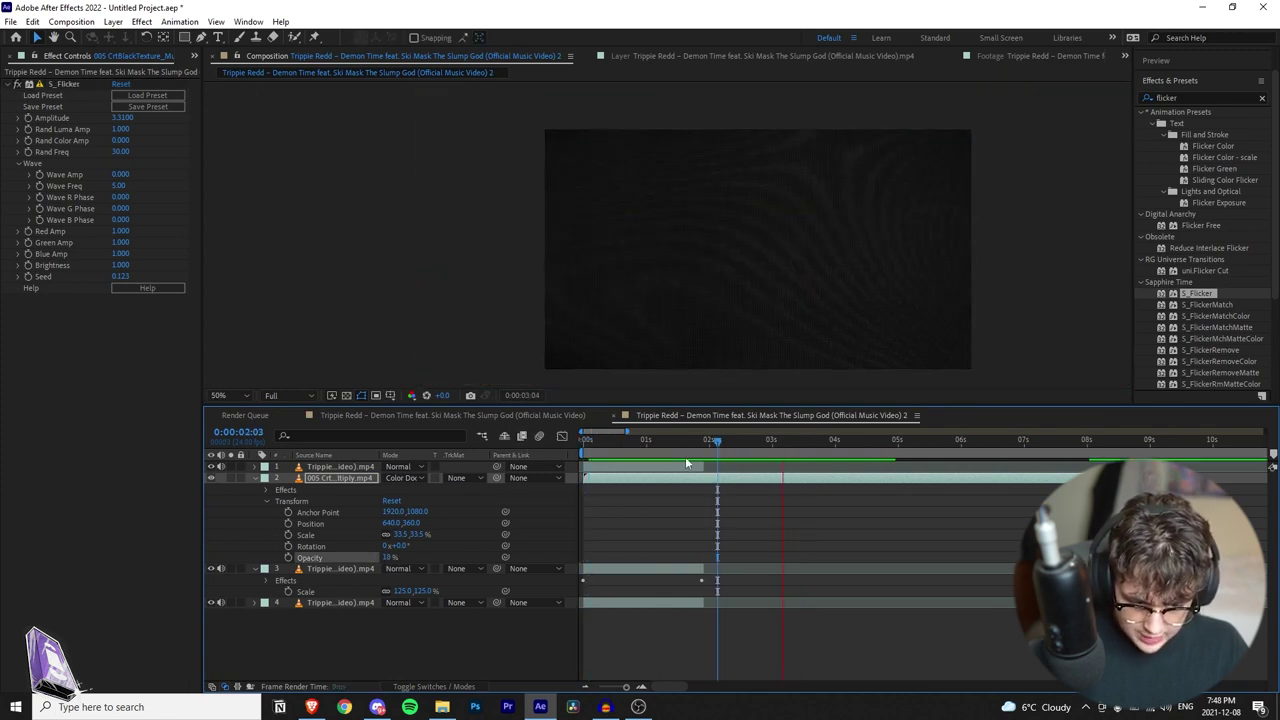
pyautogui.press('space')
pyautogui.press('space')
pyautogui.press('space')
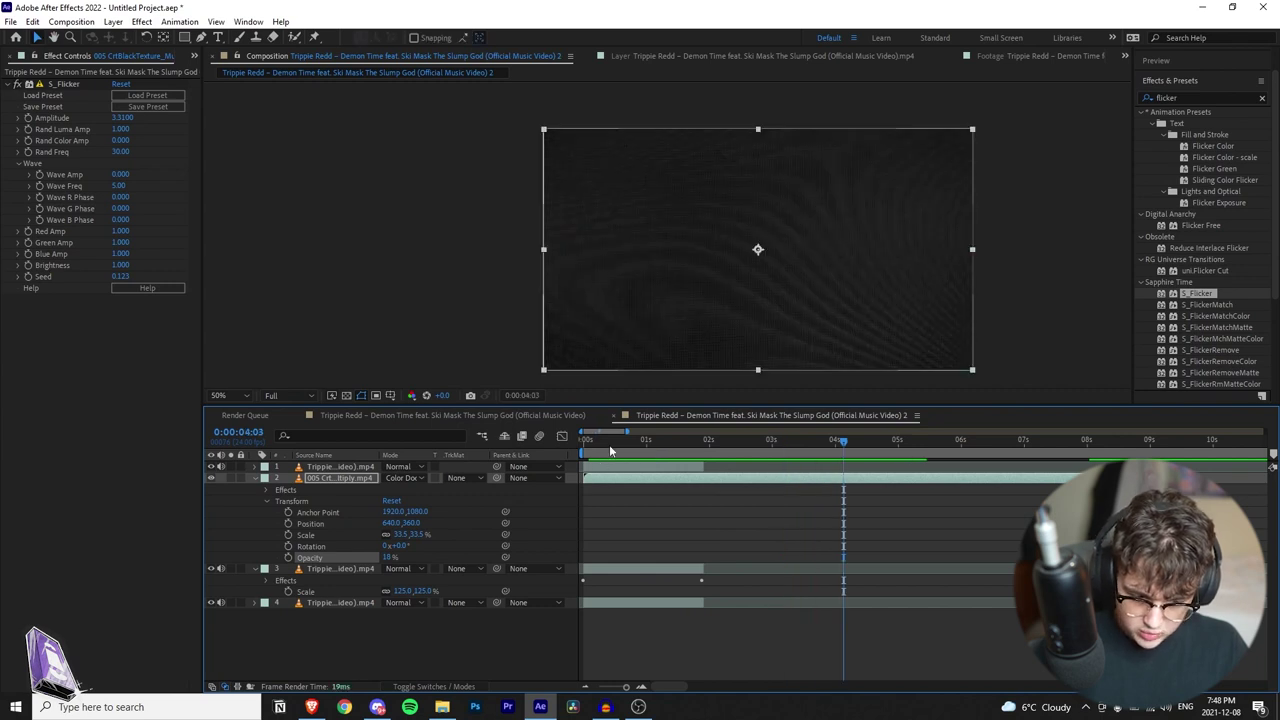
pyautogui.moveTo(608, 443); pyautogui.dragTo(557, 449)
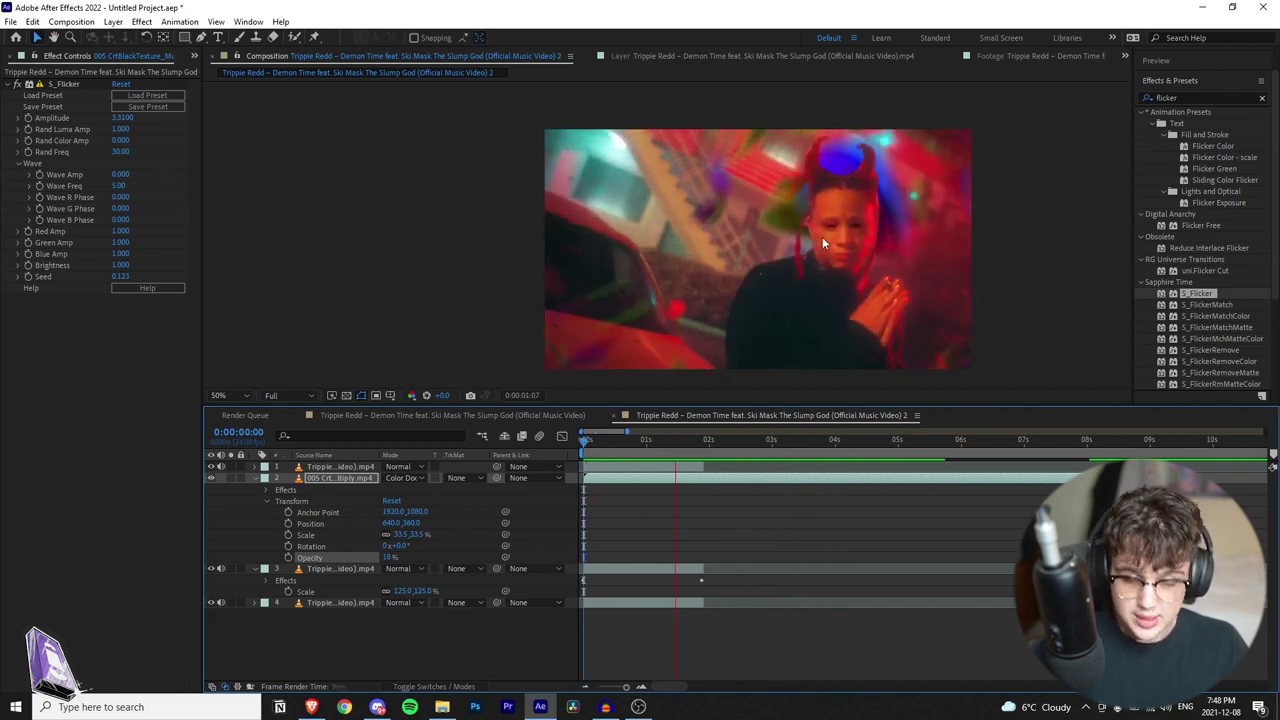
pyautogui.press('space')
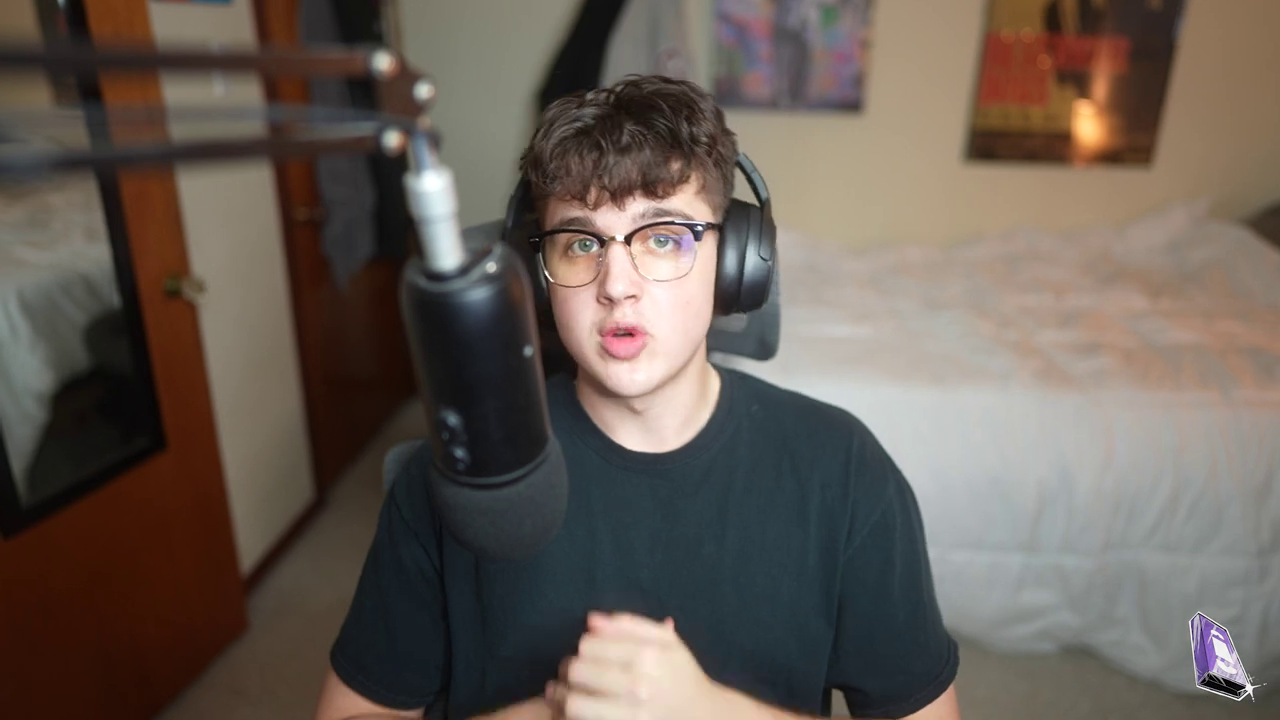